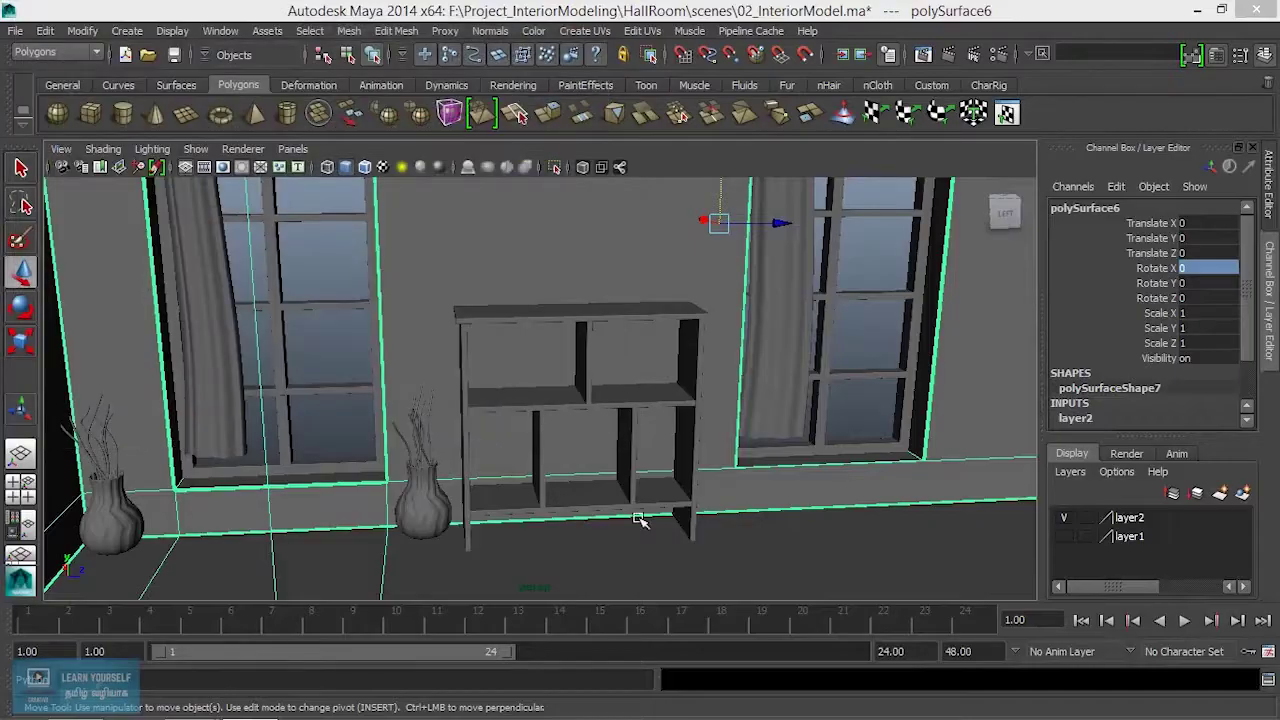
# - Bring the camera close to the bookshelf and select its lower middle divider board
pyautogui.keyDown('alt'); pyautogui.moveTo(640, 523); pyautogui.dragTo(591, 509); pyautogui.keyUp('alt')
pyautogui.keyDown('alt'); pyautogui.moveTo(591, 509); pyautogui.dragTo(689, 500, button='right'); pyautogui.keyUp('alt')
pyautogui.keyDown('alt'); pyautogui.moveTo(689, 500); pyautogui.dragTo(480, 426, button='middle'); pyautogui.keyUp('alt')
pyautogui.moveTo(480, 426)
pyautogui.keyDown('alt'); pyautogui.mouseDown()
pyautogui.moveTo(503, 371)
pyautogui.moveTo(443, 463)
pyautogui.moveTo(464, 445)
pyautogui.moveTo(571, 537)
pyautogui.moveTo(529, 491)
pyautogui.moveTo(569, 336)
pyautogui.mouseUp(); pyautogui.keyUp('alt')
pyautogui.click(500, 414)
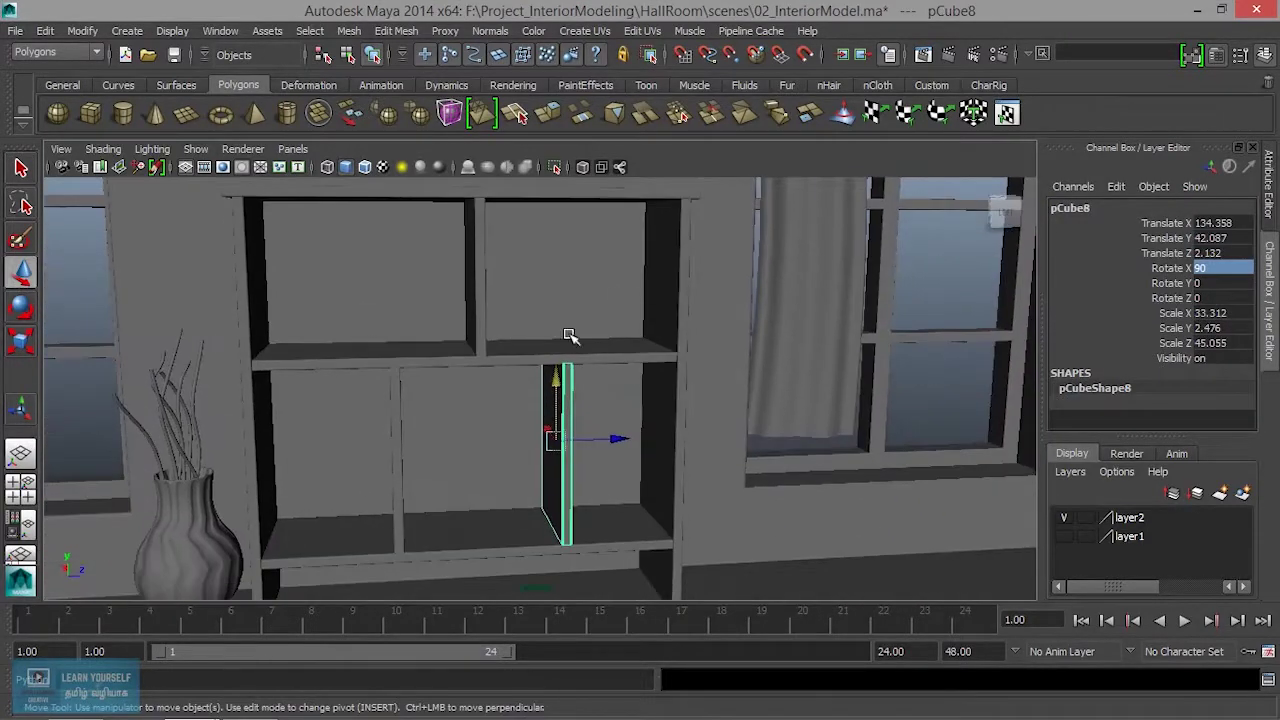
# - Shorten both bookshelf side panels and lower them to the floor
pyautogui.click(672, 280)
pyautogui.keyDown('shift'); pyautogui.click(246, 290); pyautogui.keyUp('shift')
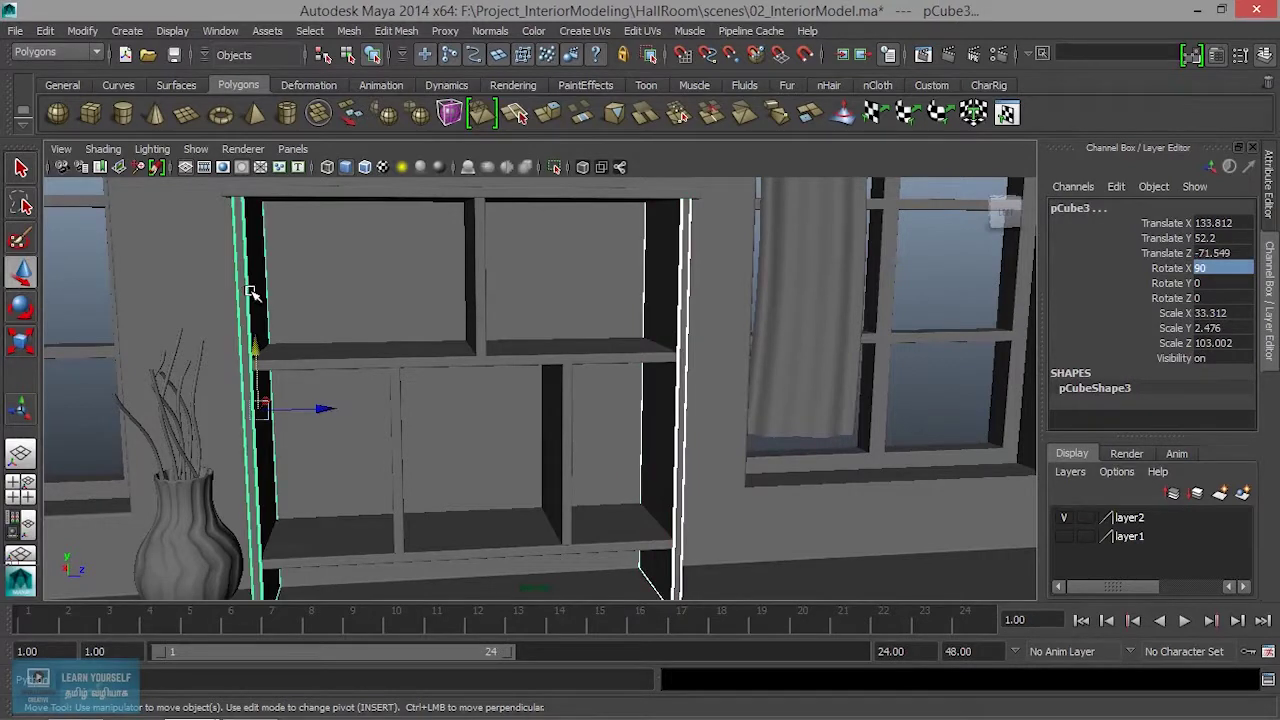
pyautogui.press('r')
pyautogui.moveTo(265, 495); pyautogui.dragTo(263, 463)
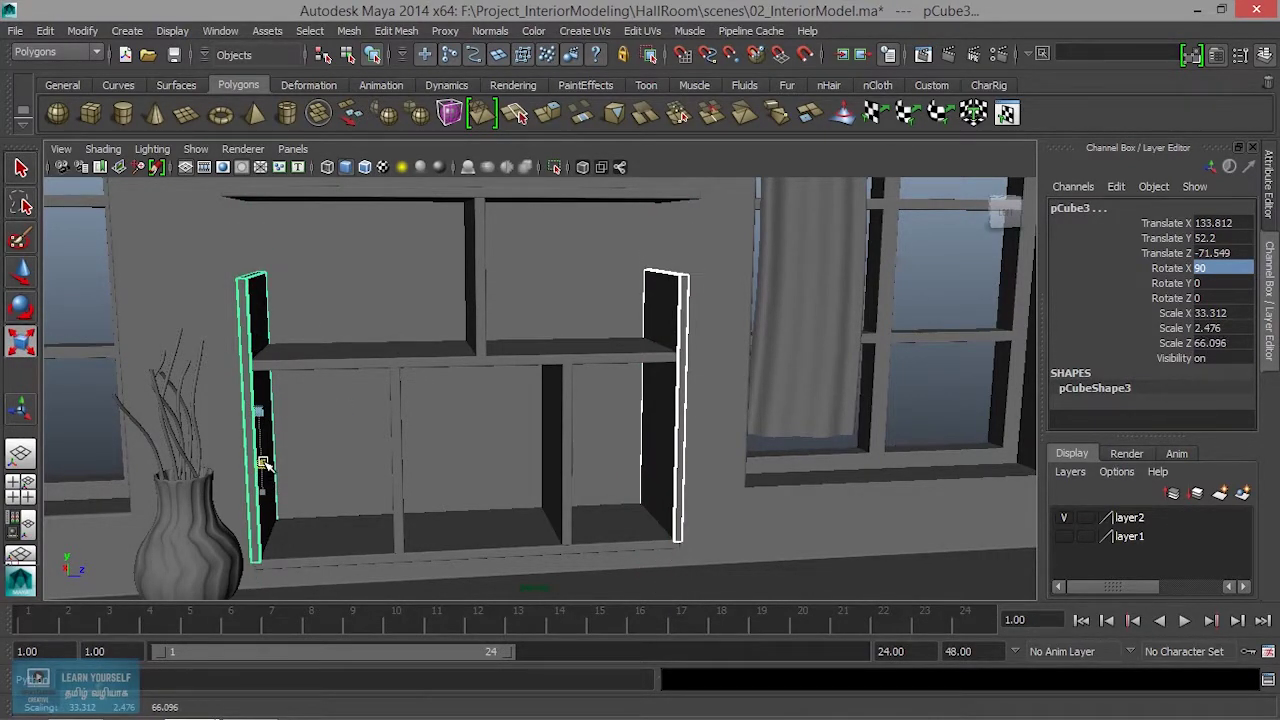
pyautogui.press('w')
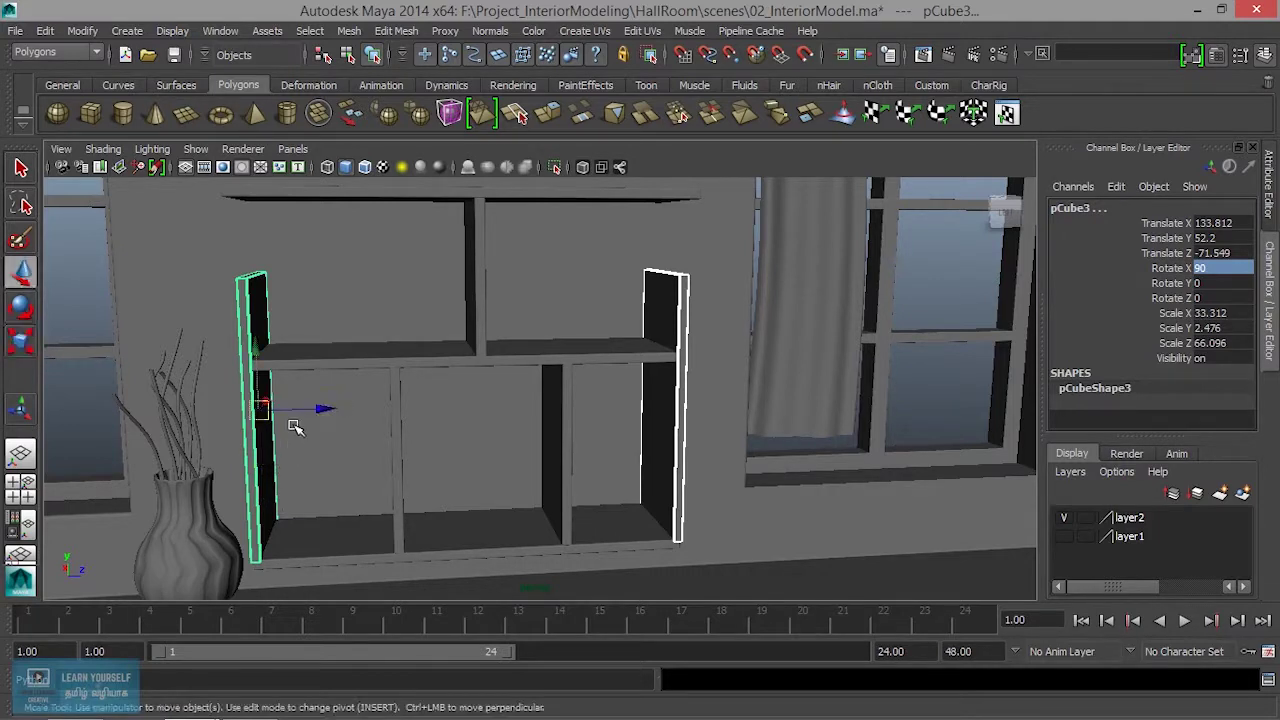
pyautogui.moveTo(263, 340); pyautogui.dragTo(263, 390)
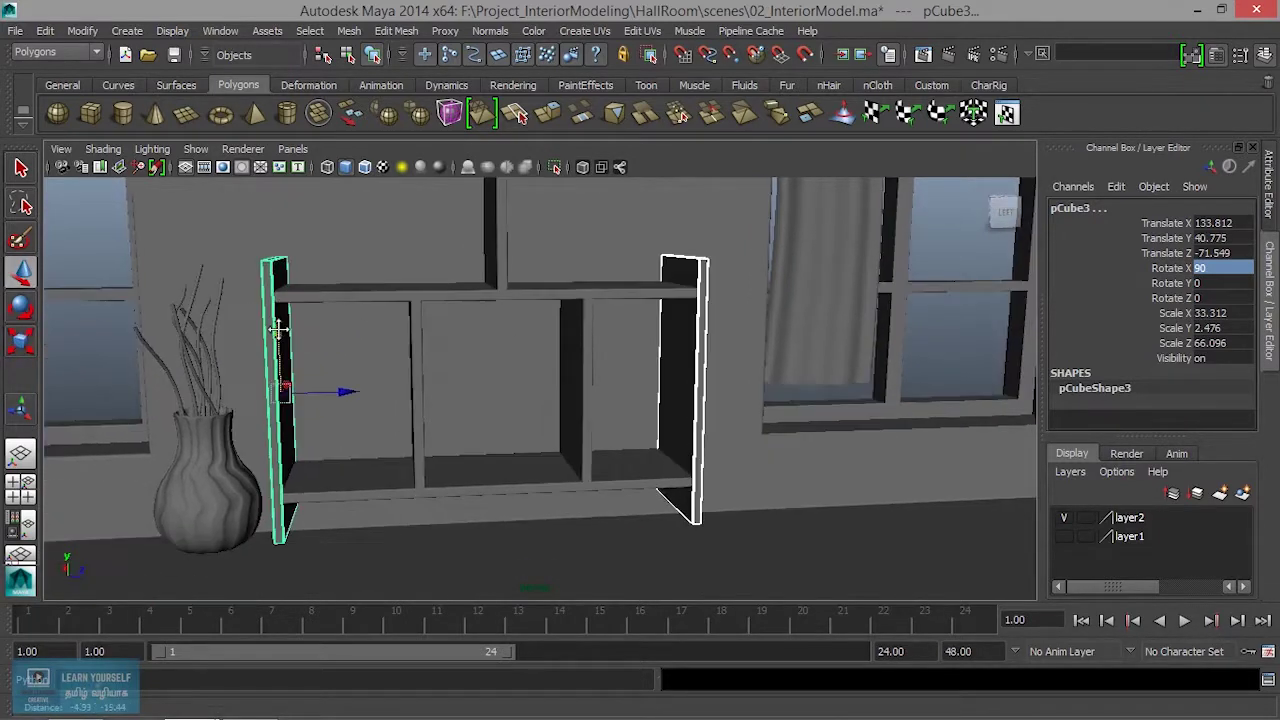
pyautogui.moveTo(280, 340); pyautogui.dragTo(278, 370)
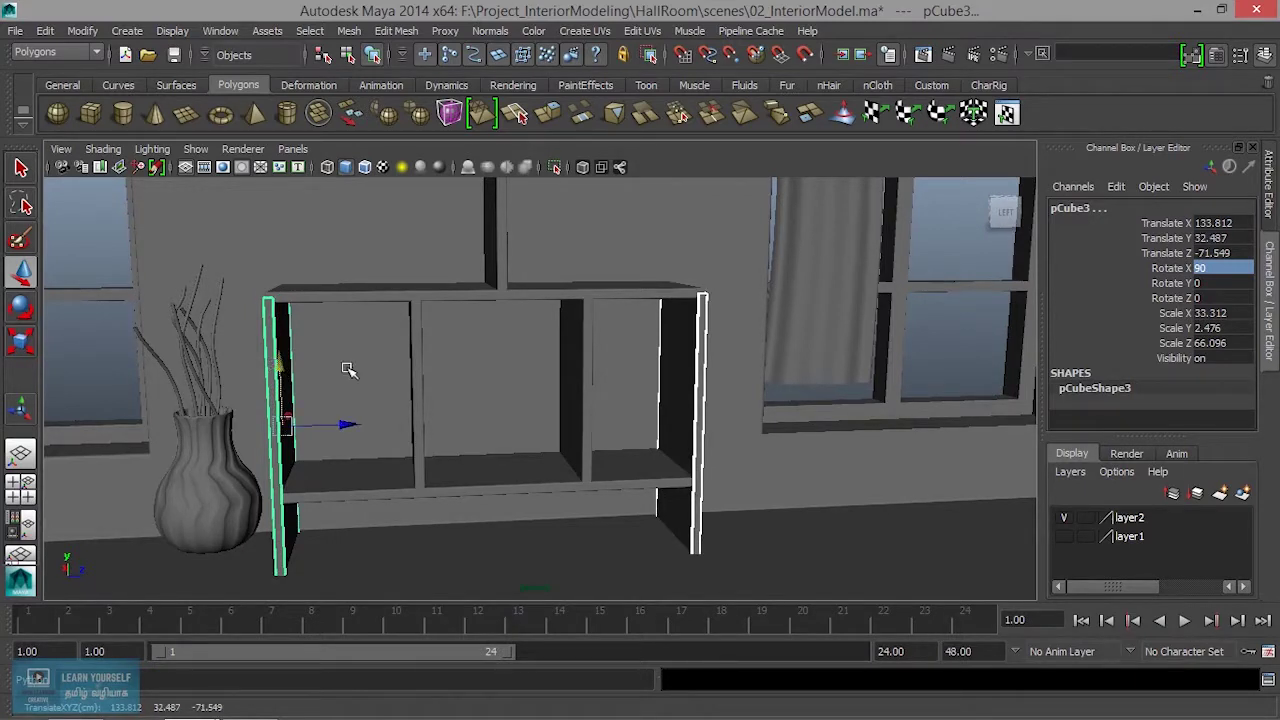
# - Lower the upper shelf board
pyautogui.click(488, 467)
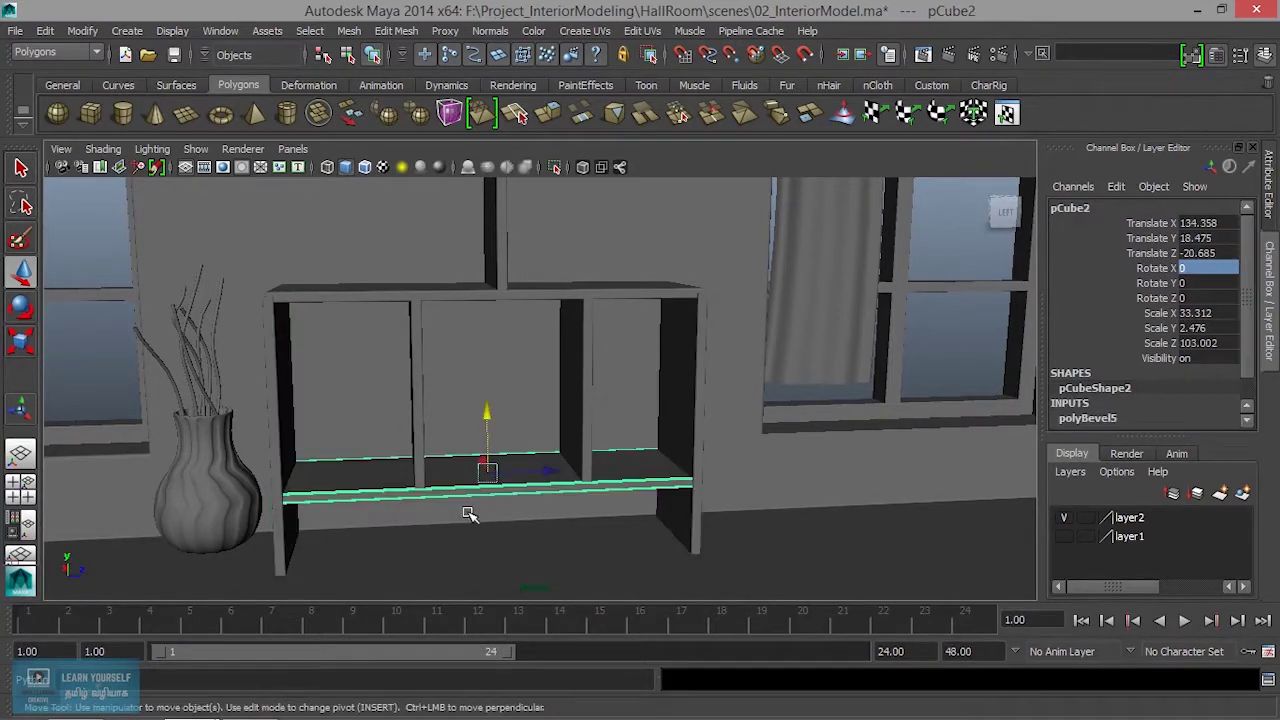
pyautogui.click(412, 404)
pyautogui.click(590, 393)
pyautogui.click(533, 293)
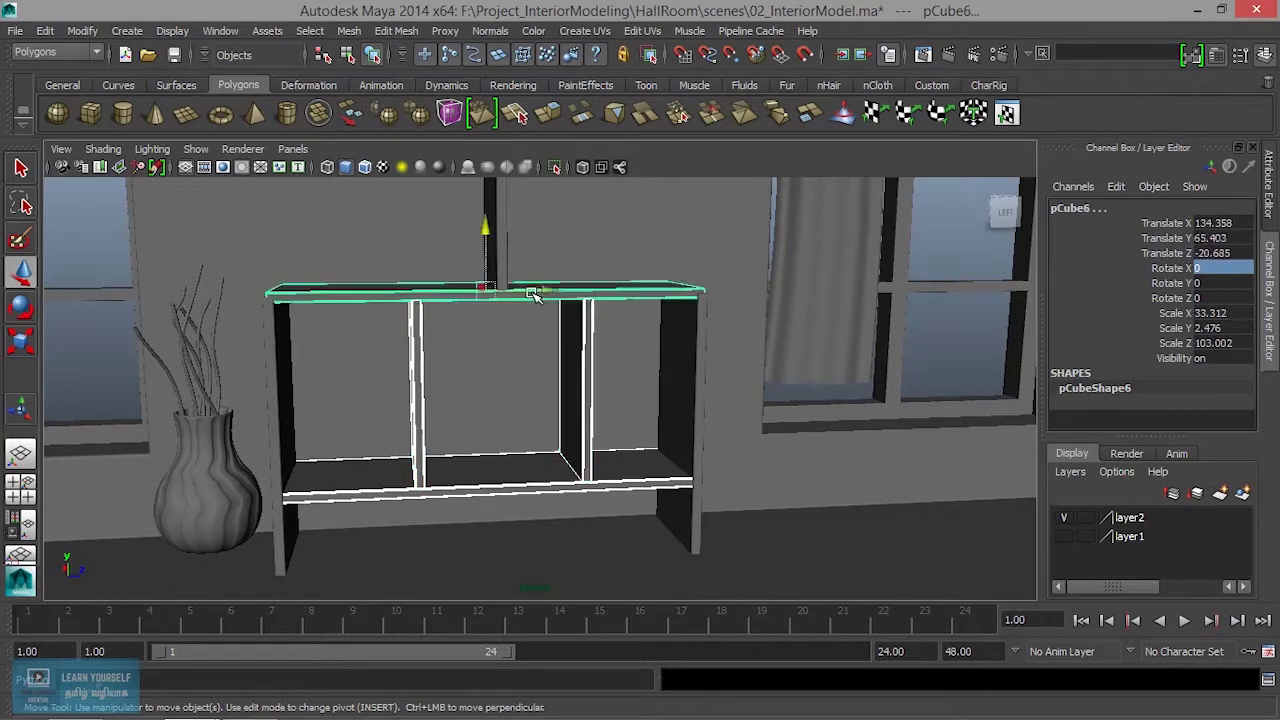
pyautogui.moveTo(487, 262); pyautogui.dragTo(485, 301)
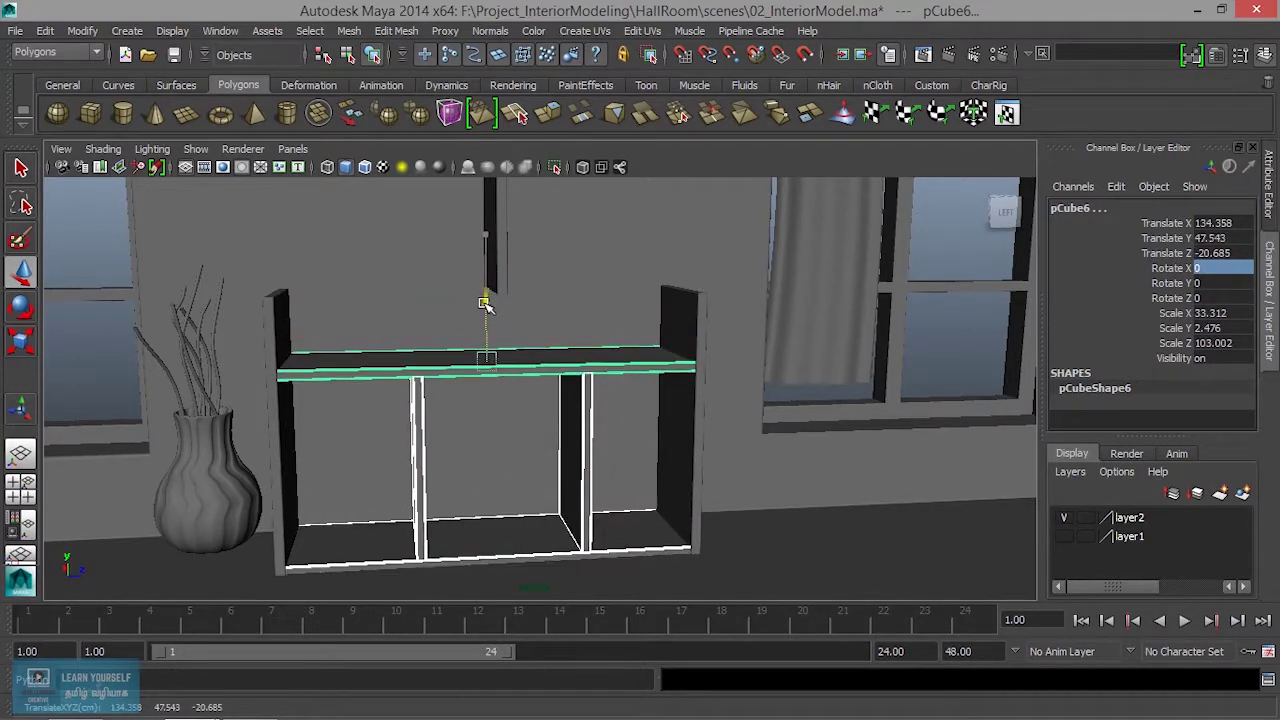
pyautogui.keyDown('alt'); pyautogui.moveTo(485, 300); pyautogui.dragTo(605, 438); pyautogui.keyUp('alt')
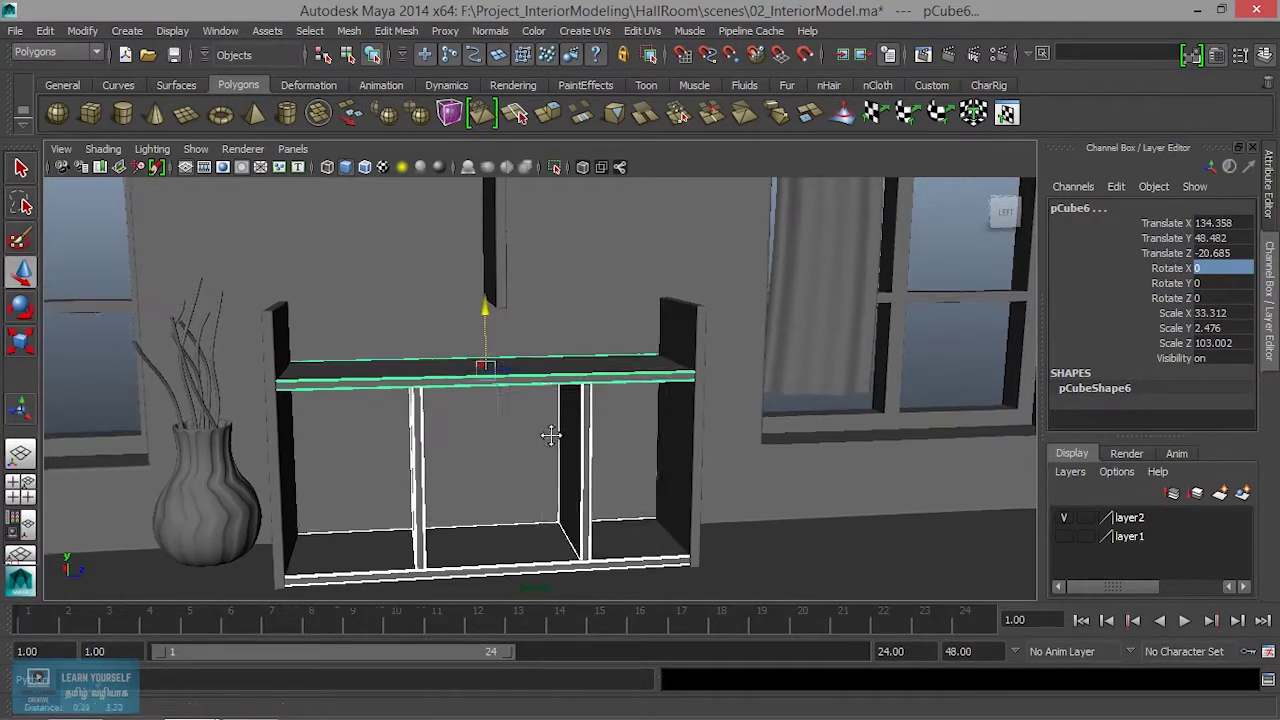
# - Shorten both lower vertical dividers and lower them onto the base
pyautogui.click(588, 442)
pyautogui.click(412, 468)
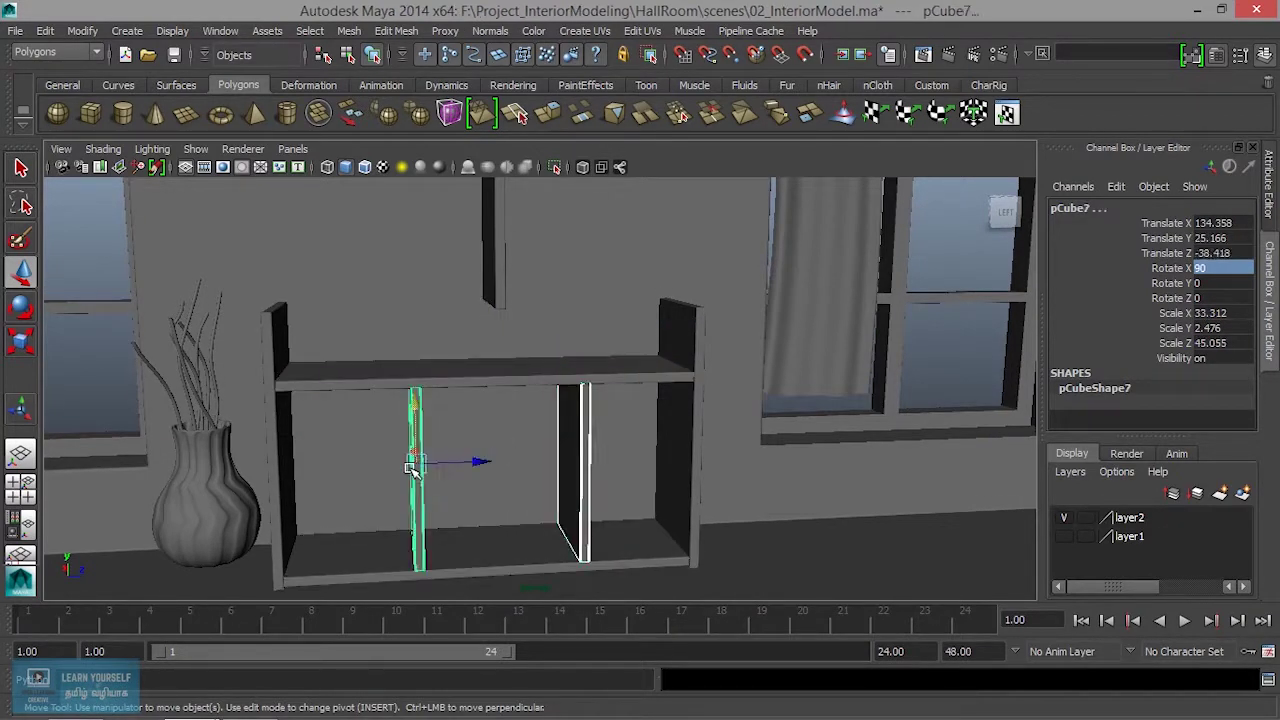
pyautogui.press('r')
pyautogui.moveTo(416, 545); pyautogui.dragTo(412, 522)
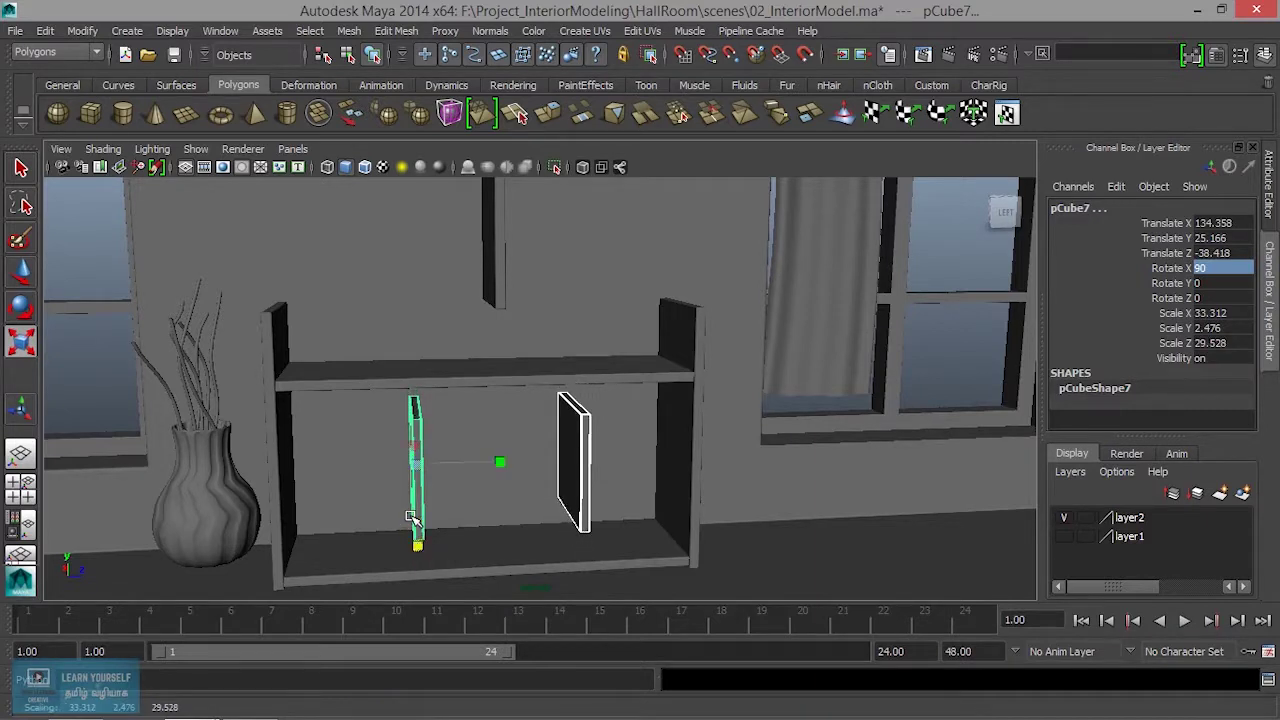
pyautogui.press('w')
pyautogui.moveTo(416, 408); pyautogui.dragTo(418, 435)
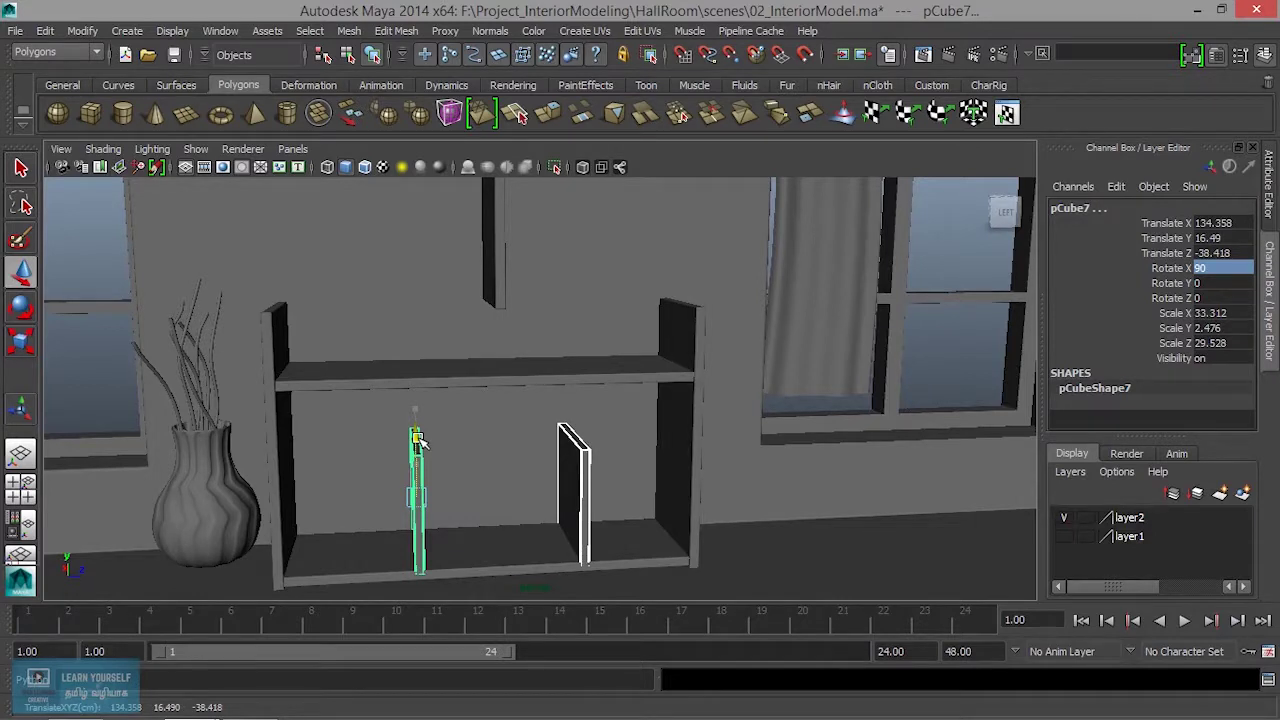
# - Rest the shelf board on the shortened dividers, then select the hanging upper divider
pyautogui.click(459, 386)
pyautogui.moveTo(489, 302); pyautogui.dragTo(480, 373)
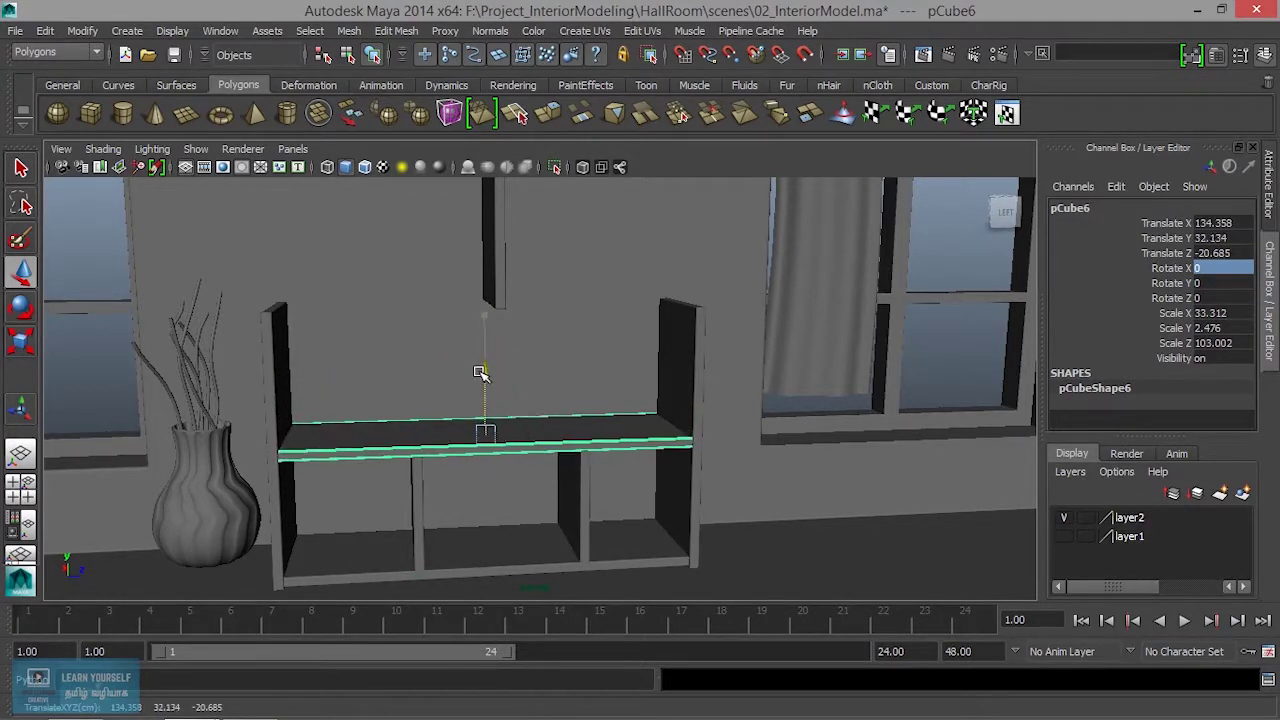
pyautogui.click(497, 268)
pyautogui.scroll(2, 480, 420)
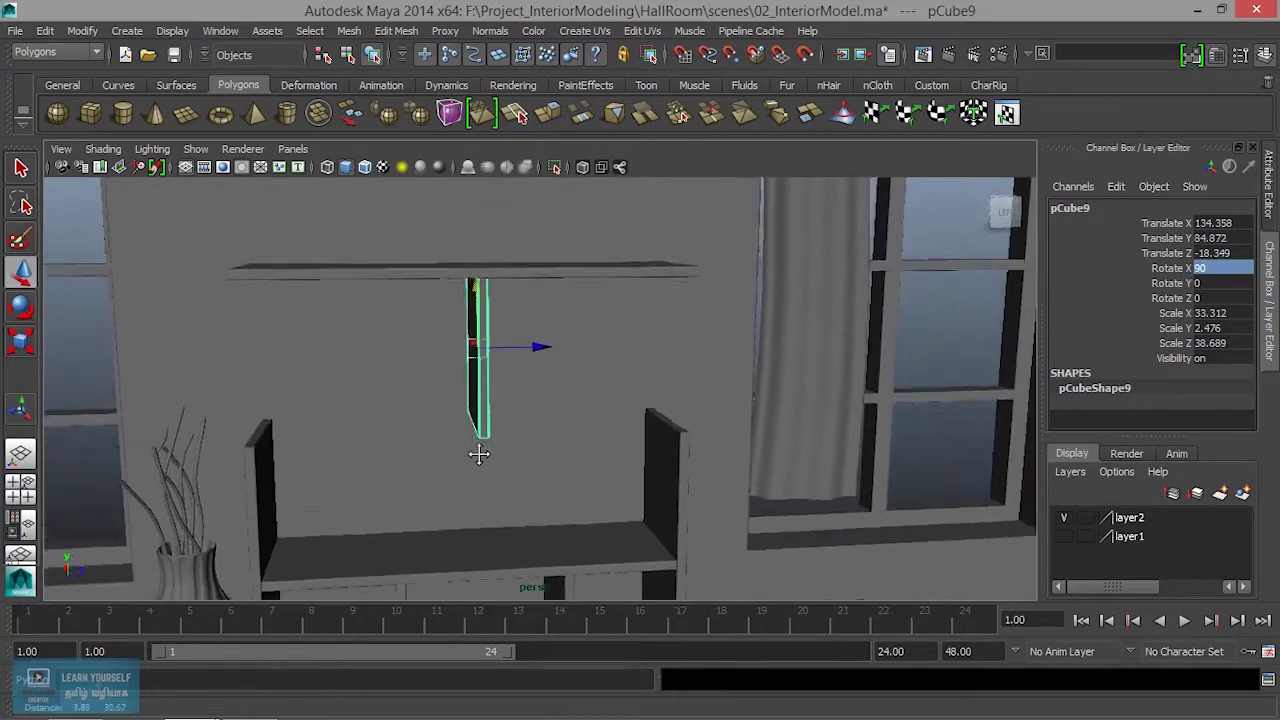
# - Move upper divider pCube9 down onto the shelf and shorten it
pyautogui.moveTo(473, 258); pyautogui.dragTo(478, 372)
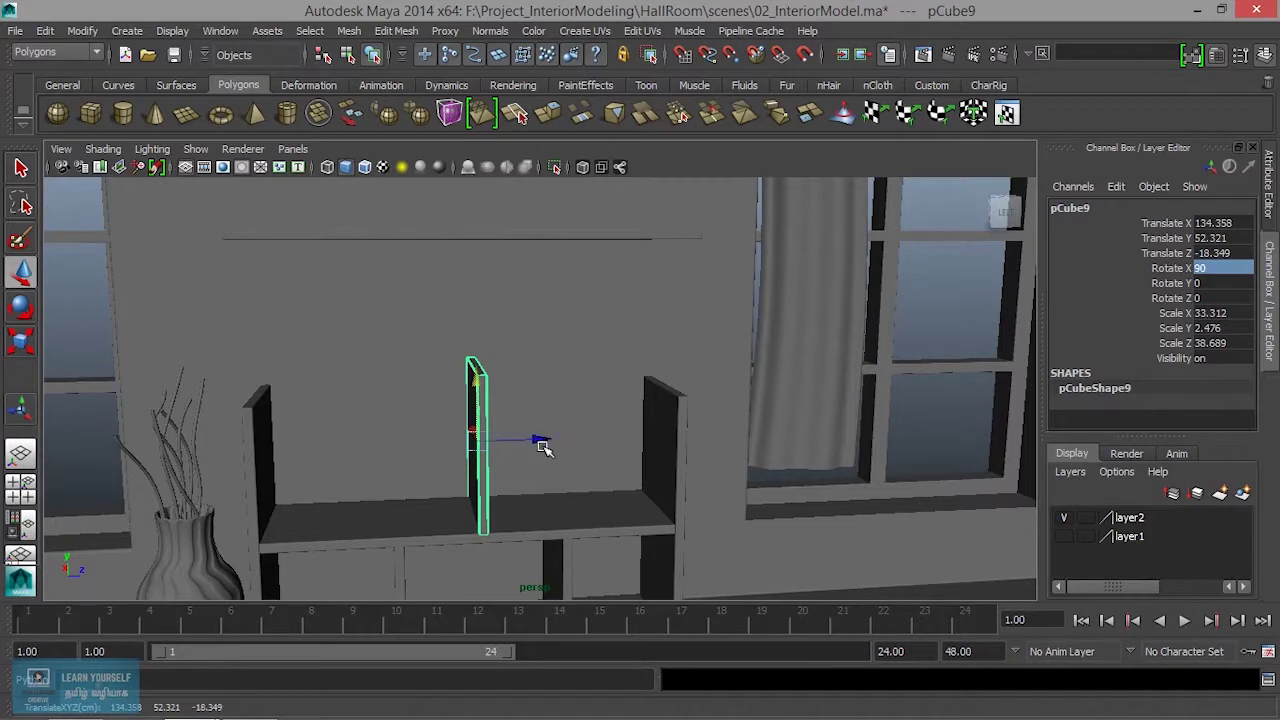
pyautogui.keyDown('alt'); pyautogui.moveTo(541, 447); pyautogui.dragTo(516, 423); pyautogui.keyUp('alt')
pyautogui.press('r')
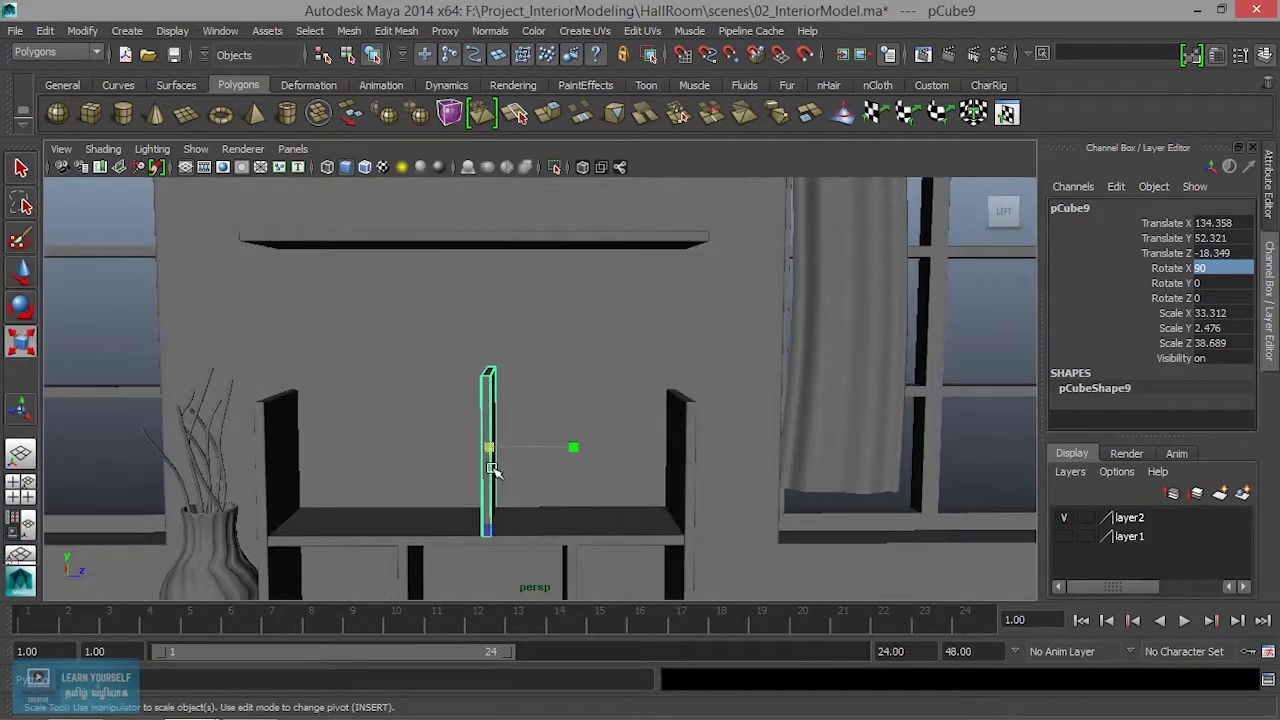
pyautogui.moveTo(485, 530); pyautogui.dragTo(485, 523)
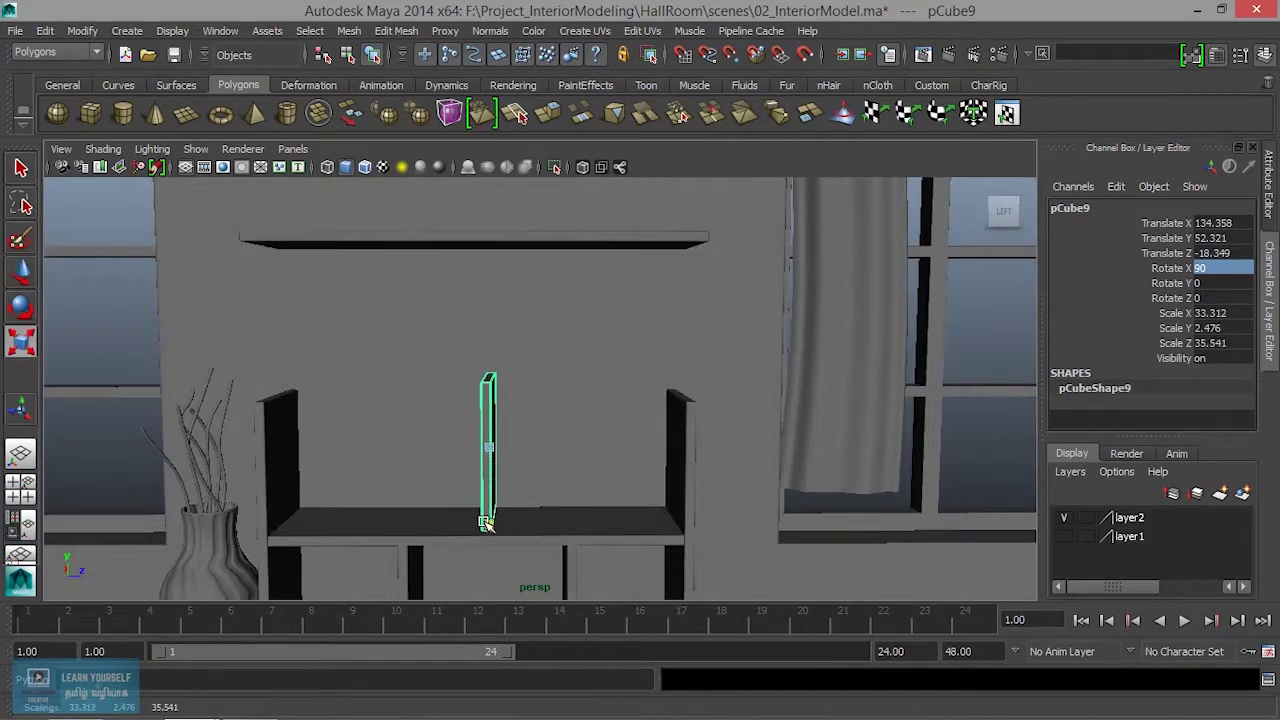
# - Lower top board pCube5 down onto the divider
pyautogui.click(541, 243)
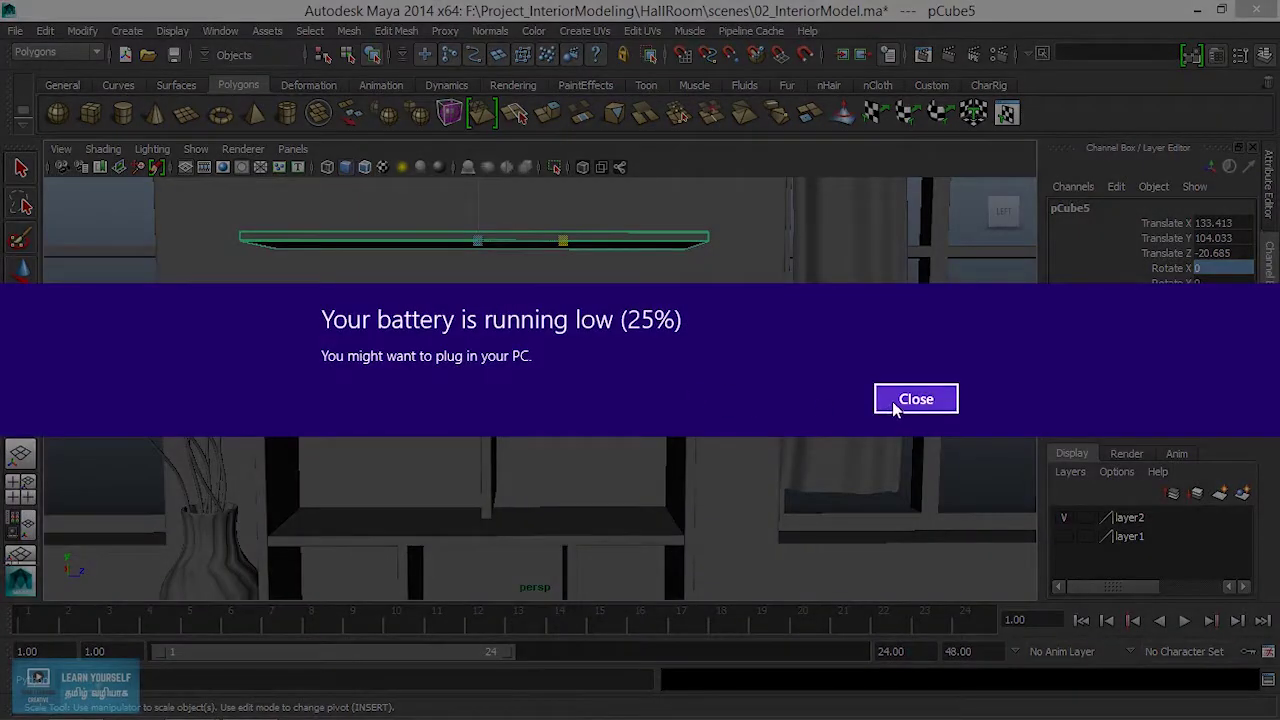
pyautogui.click(912, 397)
pyautogui.press('w')
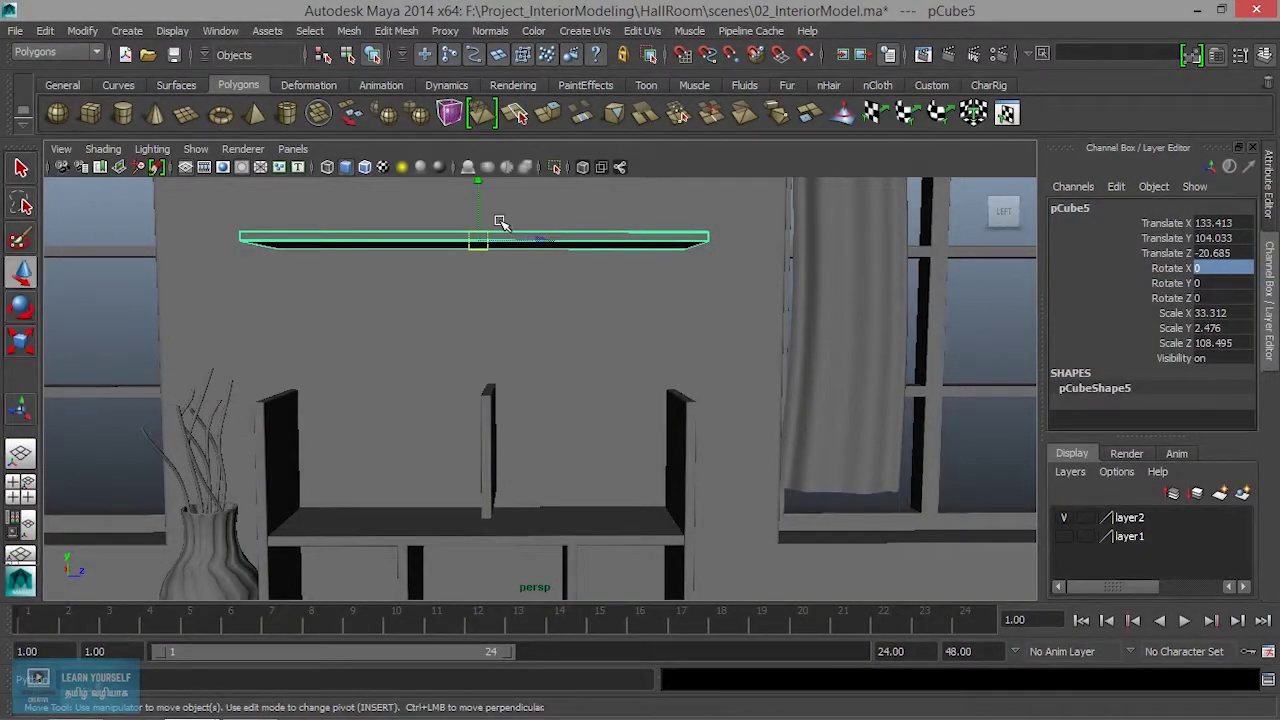
pyautogui.moveTo(475, 200); pyautogui.dragTo(459, 351)
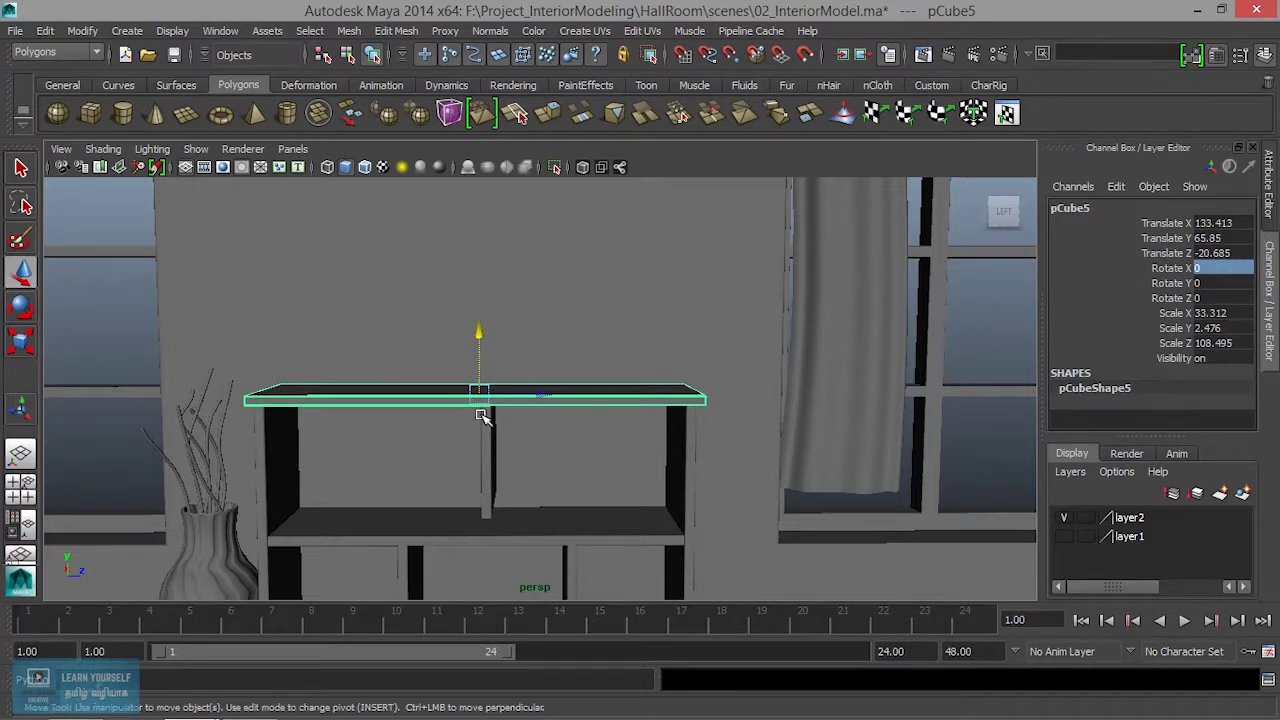
# - In the right wireframe view, seat pCube9 on the shelf and stretch it to the top board
pyautogui.press('space')
pyautogui.press('space')
pyautogui.scroll(1, 617, 472)
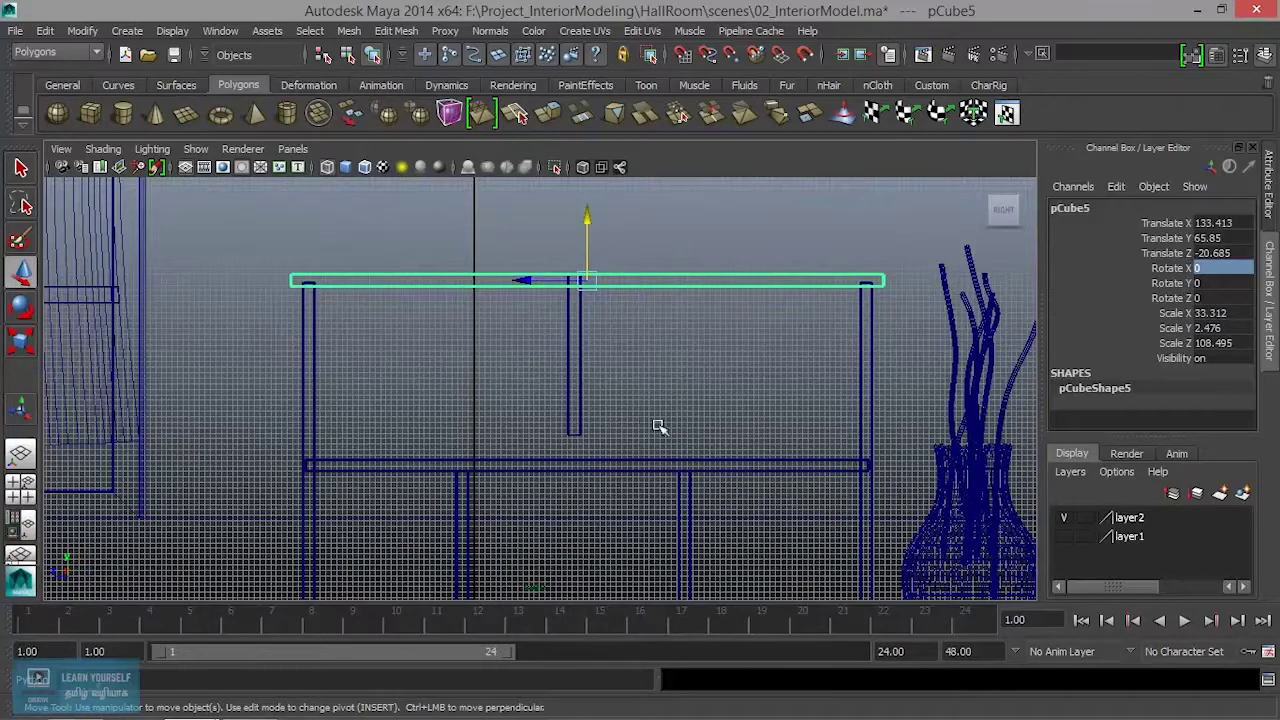
pyautogui.click(580, 385)
pyautogui.moveTo(573, 297); pyautogui.dragTo(573, 313)
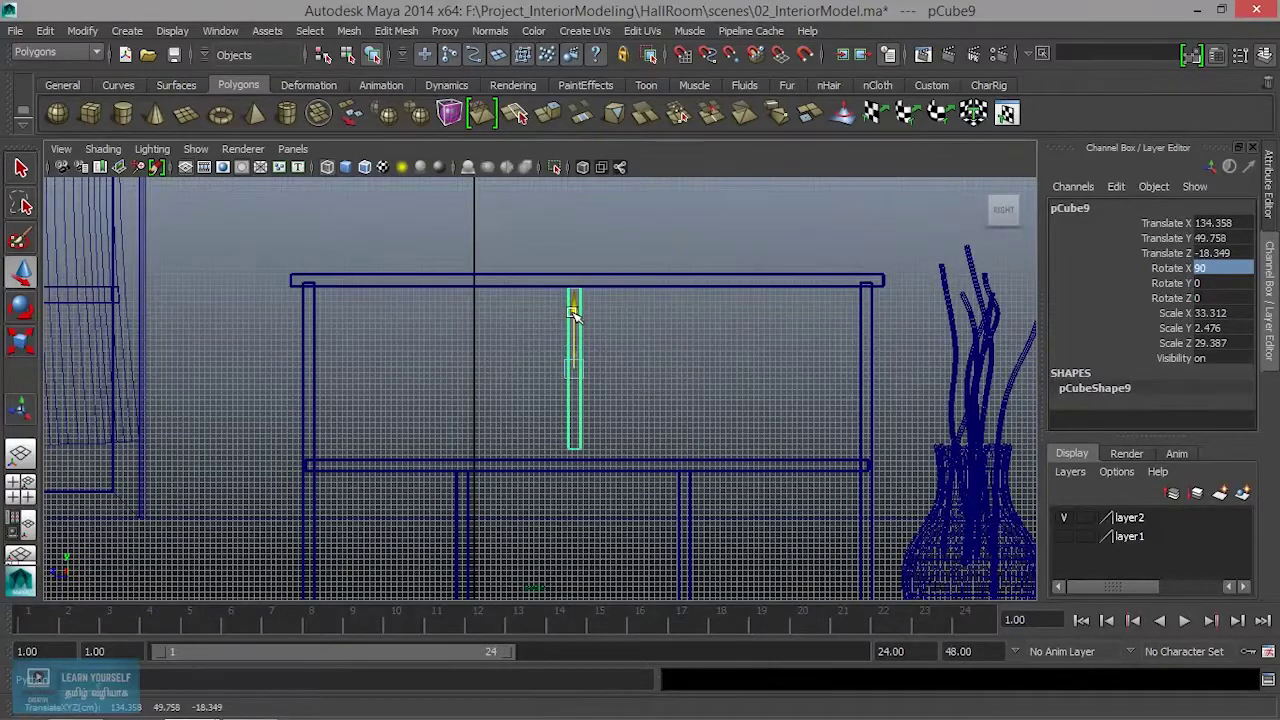
pyautogui.press('r')
pyautogui.click(574, 453)
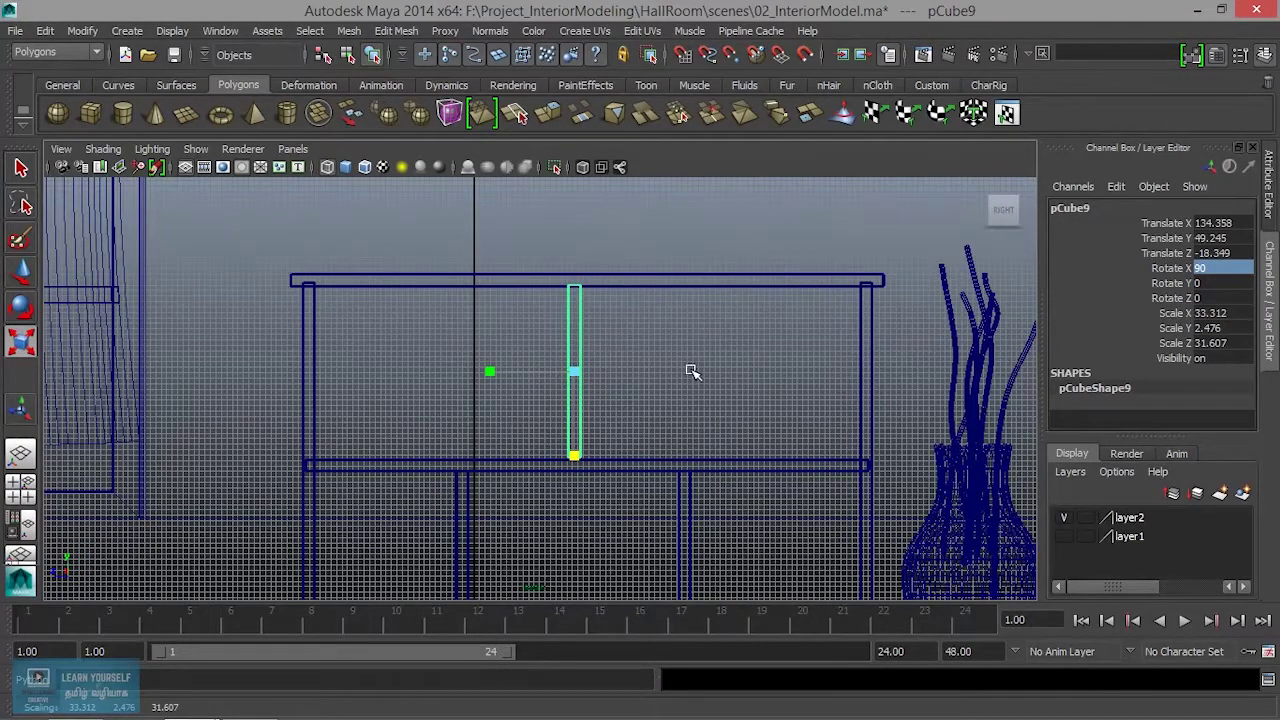
# - Return to the shaded perspective view and frame the whole room at an angle
pyautogui.press('space')
pyautogui.press('space')
pyautogui.press('f')
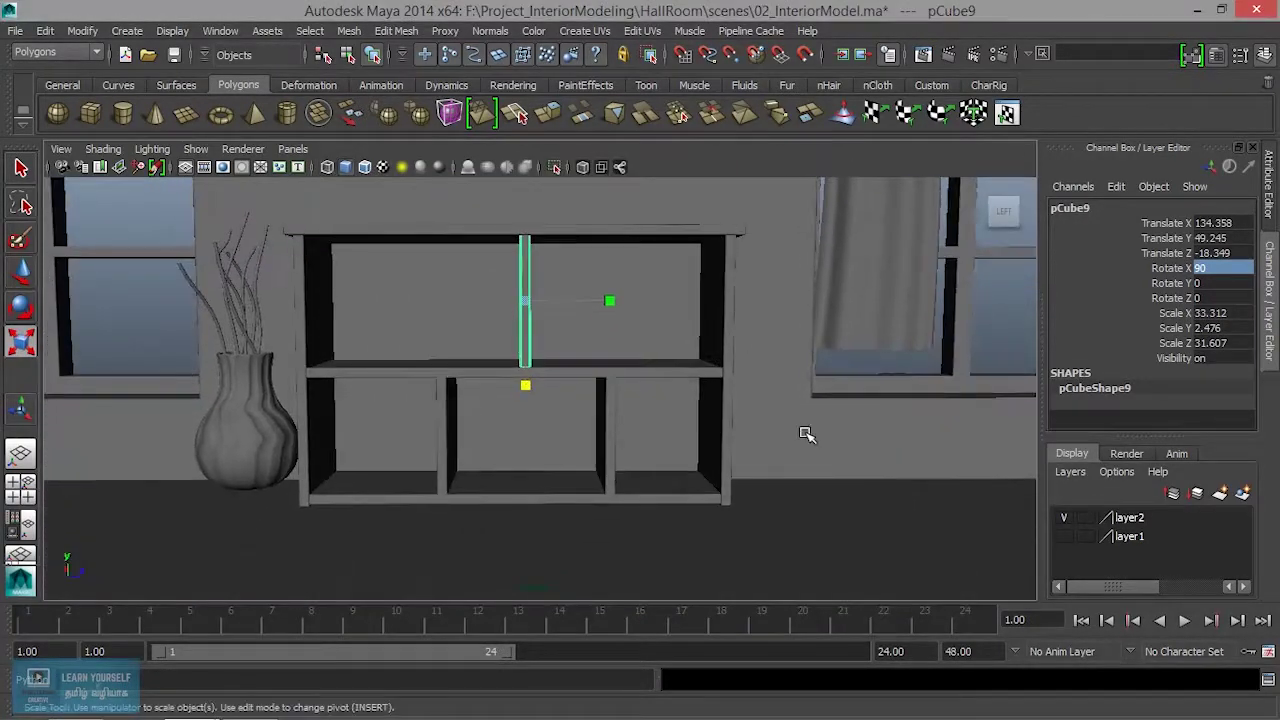
pyautogui.click(849, 491)
pyautogui.press('f')
pyautogui.moveTo(803, 491)
pyautogui.keyDown('alt'); pyautogui.mouseDown()
pyautogui.moveTo(666, 471)
pyautogui.moveTo(585, 437)
pyautogui.mouseUp(); pyautogui.keyUp('alt')
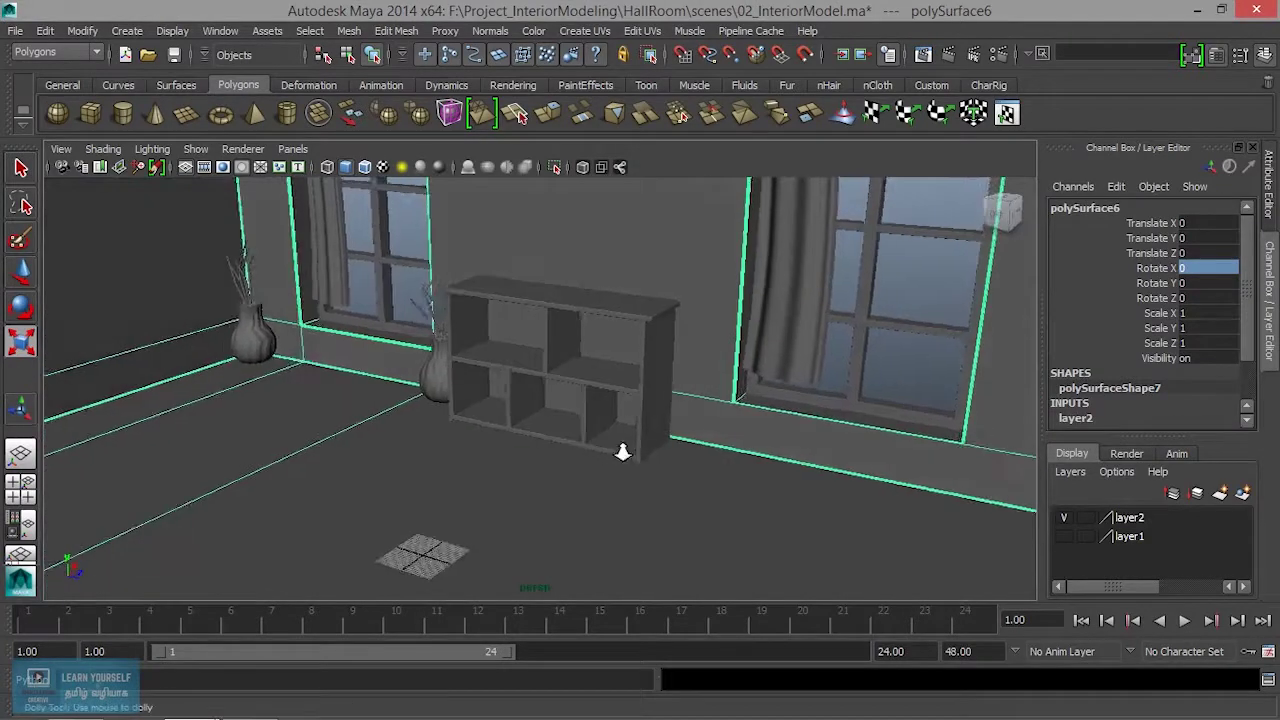
# - Inspect the finished shelf unit from close and front-on angles
pyautogui.keyDown('alt'); pyautogui.moveTo(585, 437); pyautogui.dragTo(771, 480, button='right'); pyautogui.keyUp('alt')
pyautogui.keyDown('alt'); pyautogui.moveTo(771, 480); pyautogui.dragTo(686, 414); pyautogui.keyUp('alt')
pyautogui.click(679, 342)
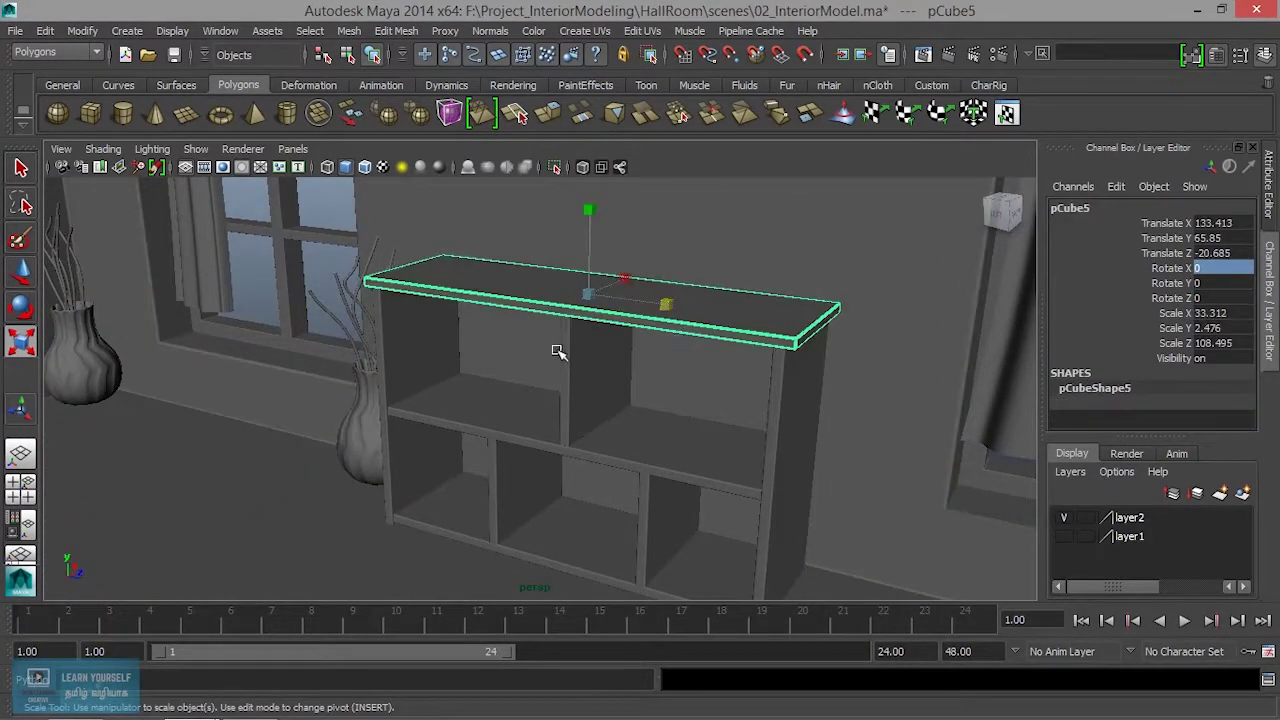
pyautogui.keyDown('alt'); pyautogui.moveTo(556, 349); pyautogui.dragTo(690, 243, button='middle'); pyautogui.keyUp('alt')
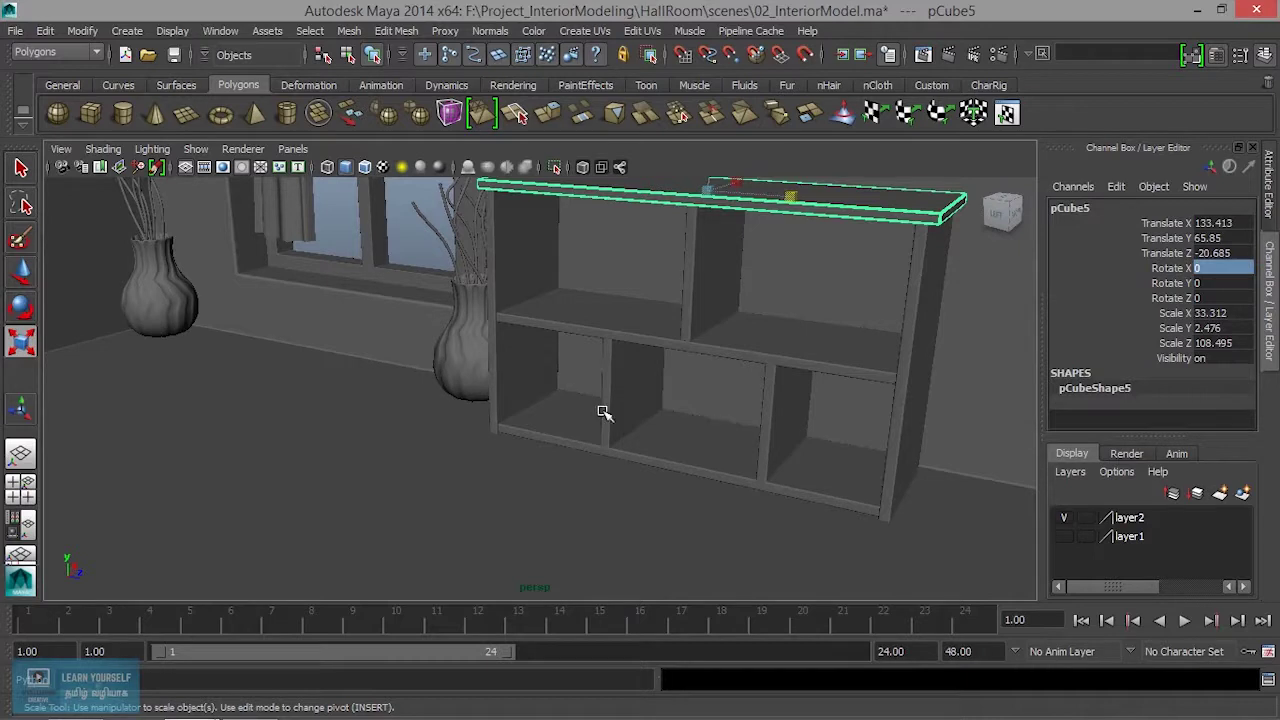
pyautogui.moveTo(800, 460)
pyautogui.keyDown('alt'); pyautogui.mouseDown()
pyautogui.moveTo(571, 414)
pyautogui.moveTo(660, 446)
pyautogui.moveTo(589, 440)
pyautogui.moveTo(610, 402)
pyautogui.mouseUp(); pyautogui.keyUp('alt')
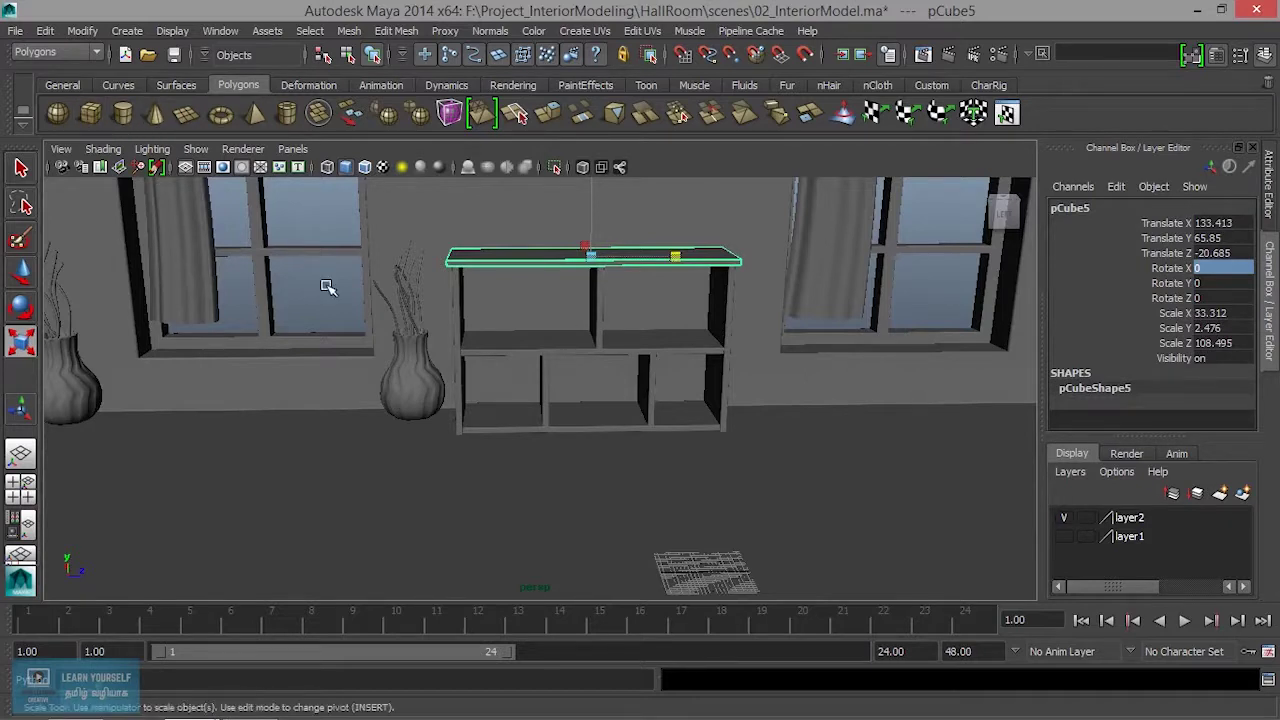
# - Create a new polygon cube at the origin and frame it
pyautogui.click(90, 113)
pyautogui.press('f')
pyautogui.keyDown('alt'); pyautogui.moveTo(714, 477); pyautogui.dragTo(537, 437, button='right'); pyautogui.keyUp('alt')
# - Scale the new cube up, flatten it and stretch it along X
pyautogui.hotkey('alt', 'b')
pyautogui.keyDown('alt'); pyautogui.moveTo(537, 437); pyautogui.dragTo(589, 449); pyautogui.keyUp('alt')
pyautogui.moveTo(540, 386)
pyautogui.mouseDown()
pyautogui.moveTo(908, 480)
pyautogui.moveTo(703, 463)
pyautogui.moveTo(604, 436)
pyautogui.moveTo(590, 417)
pyautogui.mouseUp()
pyautogui.moveTo(547, 326)
pyautogui.mouseDown()
pyautogui.moveTo(543, 366)
pyautogui.moveTo(543, 280)
pyautogui.moveTo(515, 375)
pyautogui.mouseUp()
pyautogui.press('w')
pyautogui.press('r')
pyautogui.moveTo(494, 265); pyautogui.dragTo(463, 231)
# - Narrow the cube along X and flatten it into a thin slab, about 12.109 × 1.799 × 8.507
pyautogui.moveTo(560, 402)
pyautogui.keyDown('alt'); pyautogui.mouseDown()
pyautogui.moveTo(528, 400)
pyautogui.moveTo(651, 434)
pyautogui.mouseUp(); pyautogui.keyUp('alt')
pyautogui.moveTo(458, 357); pyautogui.dragTo(468, 357)
pyautogui.moveTo(557, 420)
pyautogui.keyDown('alt'); pyautogui.mouseDown()
pyautogui.moveTo(603, 349)
pyautogui.moveTo(594, 465)
pyautogui.moveTo(626, 486)
pyautogui.moveTo(449, 449)
pyautogui.moveTo(526, 449)
pyautogui.moveTo(568, 472)
pyautogui.moveTo(505, 463)
pyautogui.mouseUp(); pyautogui.keyUp('alt')
pyautogui.moveTo(573, 291)
pyautogui.mouseDown()
pyautogui.moveTo(557, 300)
pyautogui.moveTo(560, 323)
pyautogui.moveTo(590, 414)
pyautogui.moveTo(689, 463)
pyautogui.moveTo(677, 457)
pyautogui.moveTo(760, 449)
pyautogui.moveTo(604, 470)
pyautogui.mouseUp()
pyautogui.keyDown('alt'); pyautogui.moveTo(604, 470); pyautogui.dragTo(691, 486, button='right'); pyautogui.keyUp('alt')
pyautogui.keyDown('alt'); pyautogui.moveTo(691, 486); pyautogui.dragTo(683, 392, button='middle'); pyautogui.keyUp('alt')
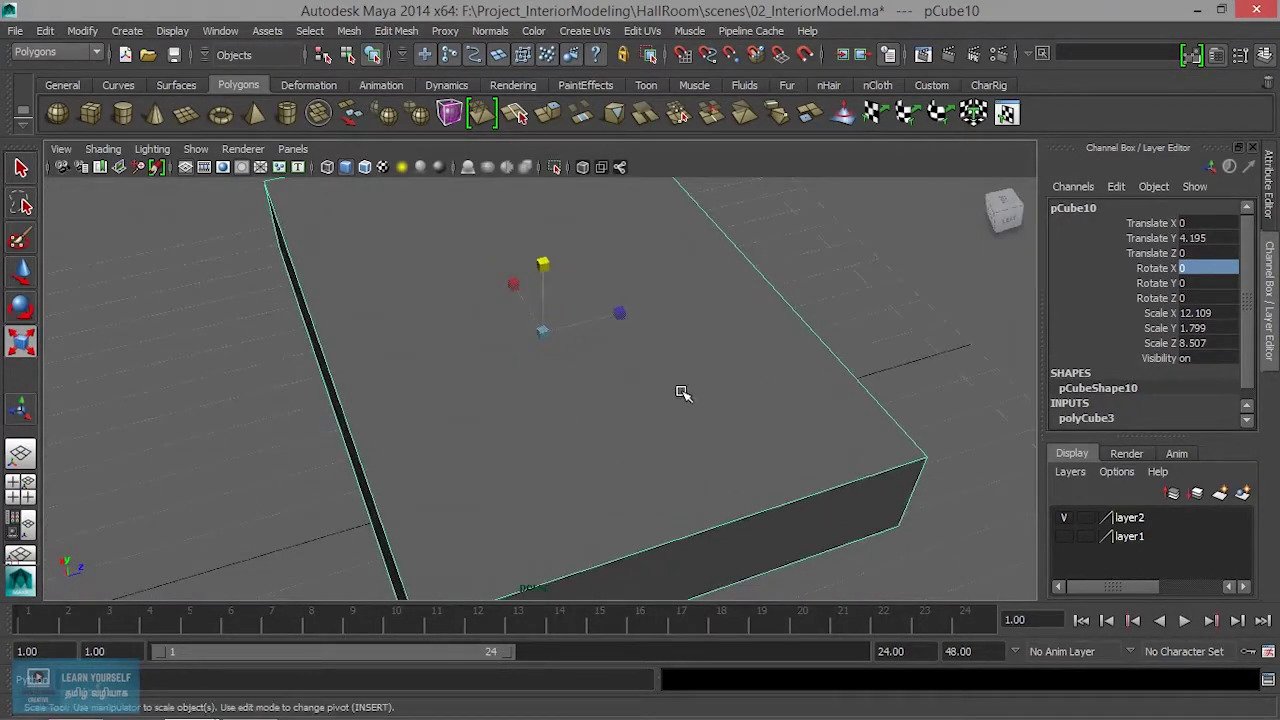
# - Select the slab's top, side and bottom faces together in face mode
pyautogui.moveTo(660, 390); pyautogui.dragTo(656, 340, button='right')
pyautogui.click(651, 357)
pyautogui.press('f')
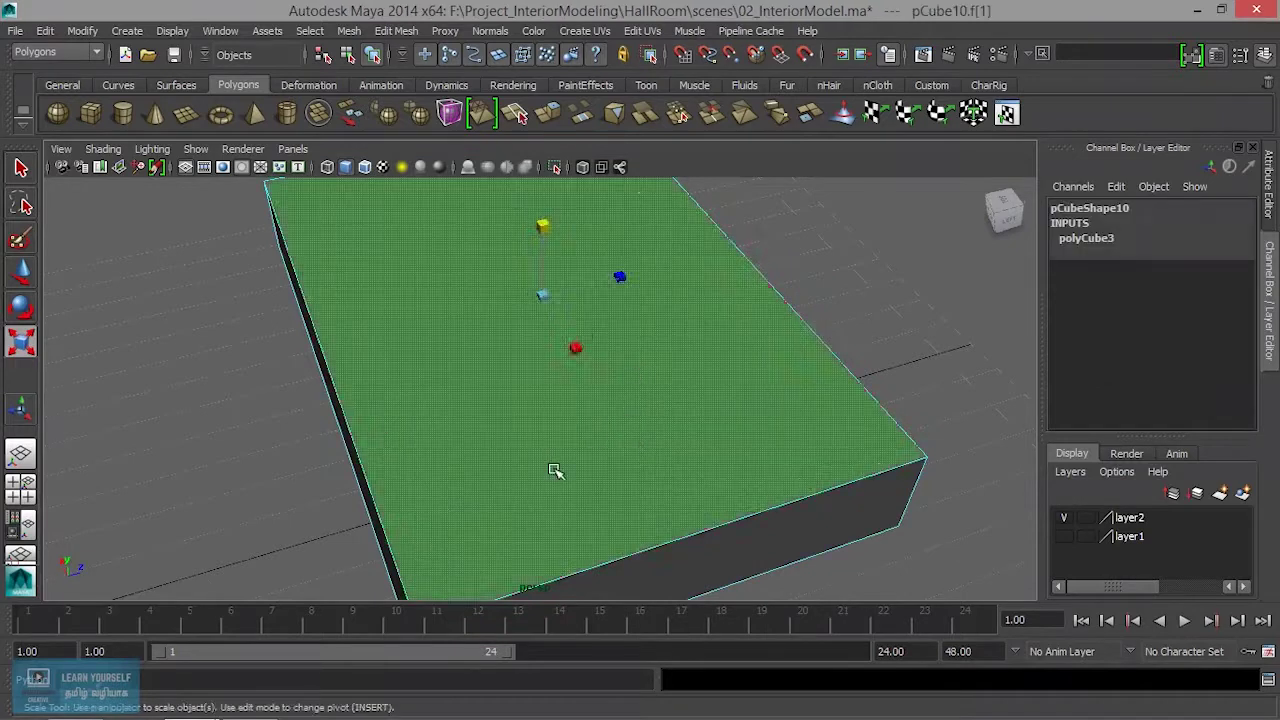
pyautogui.keyDown('alt'); pyautogui.moveTo(551, 466); pyautogui.dragTo(648, 432); pyautogui.keyUp('alt')
pyautogui.keyDown('shift'); pyautogui.click(723, 508); pyautogui.keyUp('shift')
pyautogui.keyDown('alt'); pyautogui.moveTo(723, 508); pyautogui.dragTo(729, 423); pyautogui.keyUp('alt')
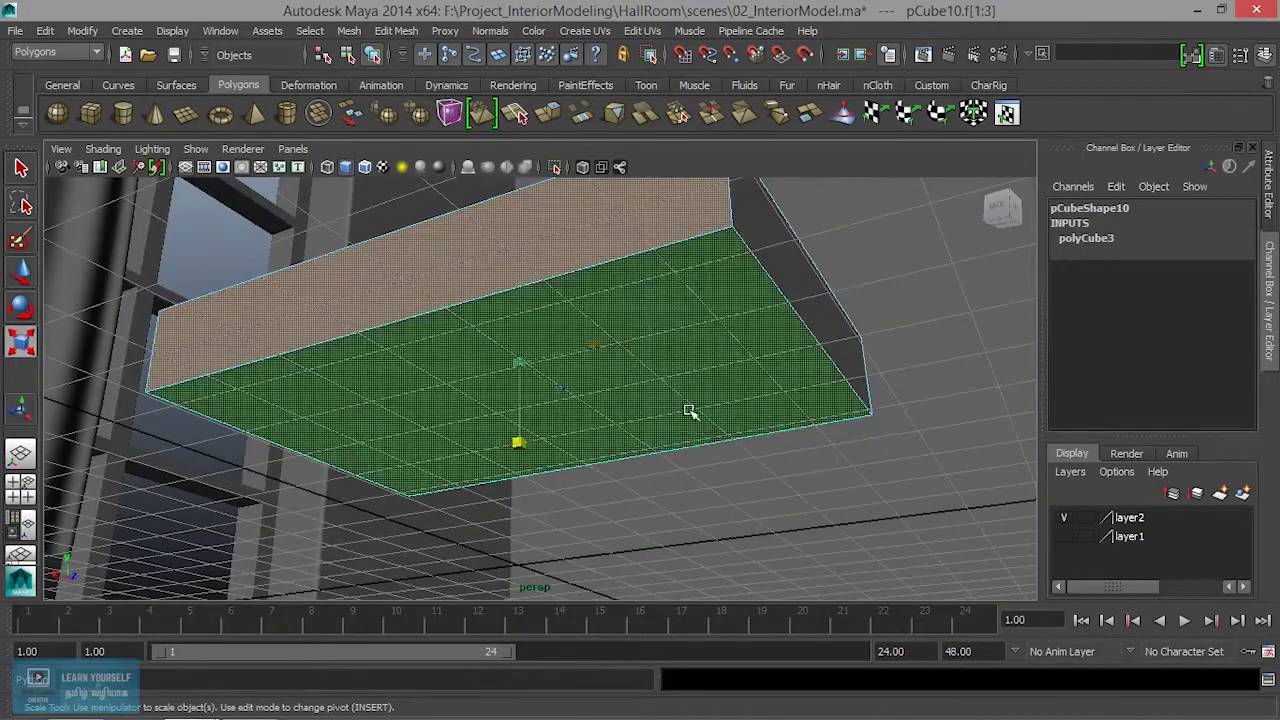
pyautogui.keyDown('shift'); pyautogui.click(708, 468); pyautogui.keyUp('shift')
pyautogui.keyDown('alt'); pyautogui.moveTo(708, 468); pyautogui.dragTo(623, 457); pyautogui.keyUp('alt')
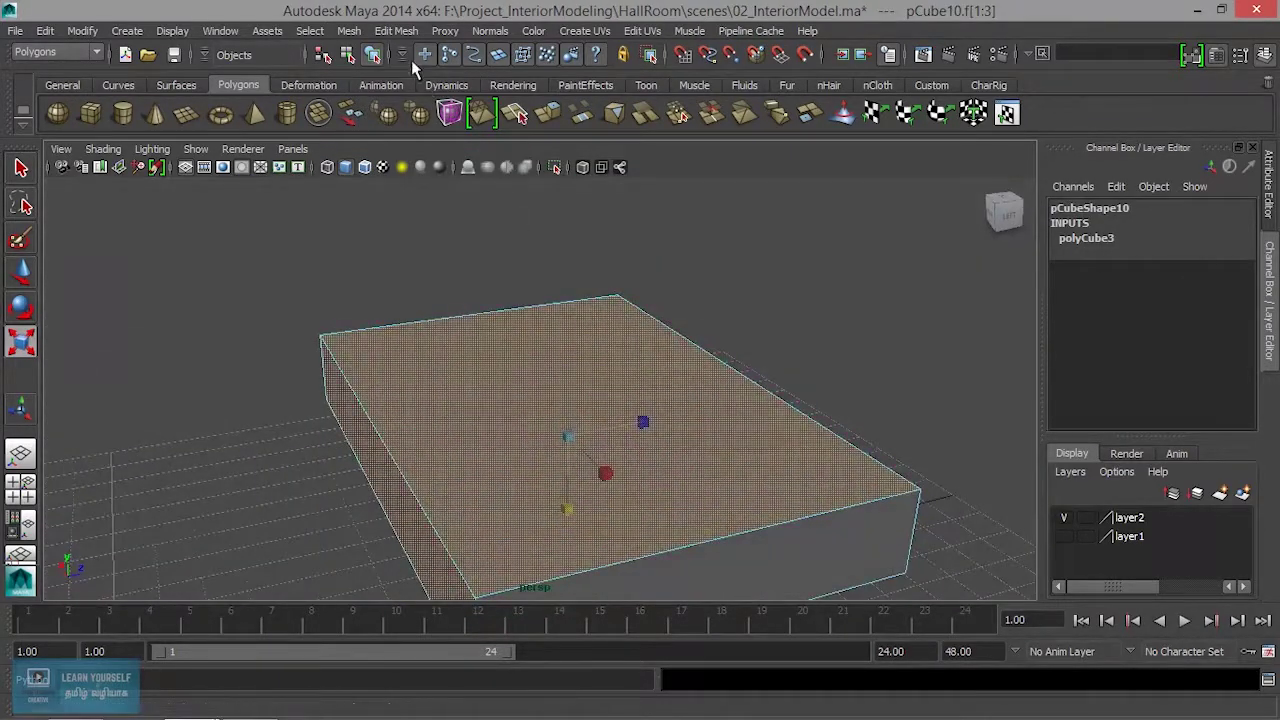
pyautogui.click(410, 33)
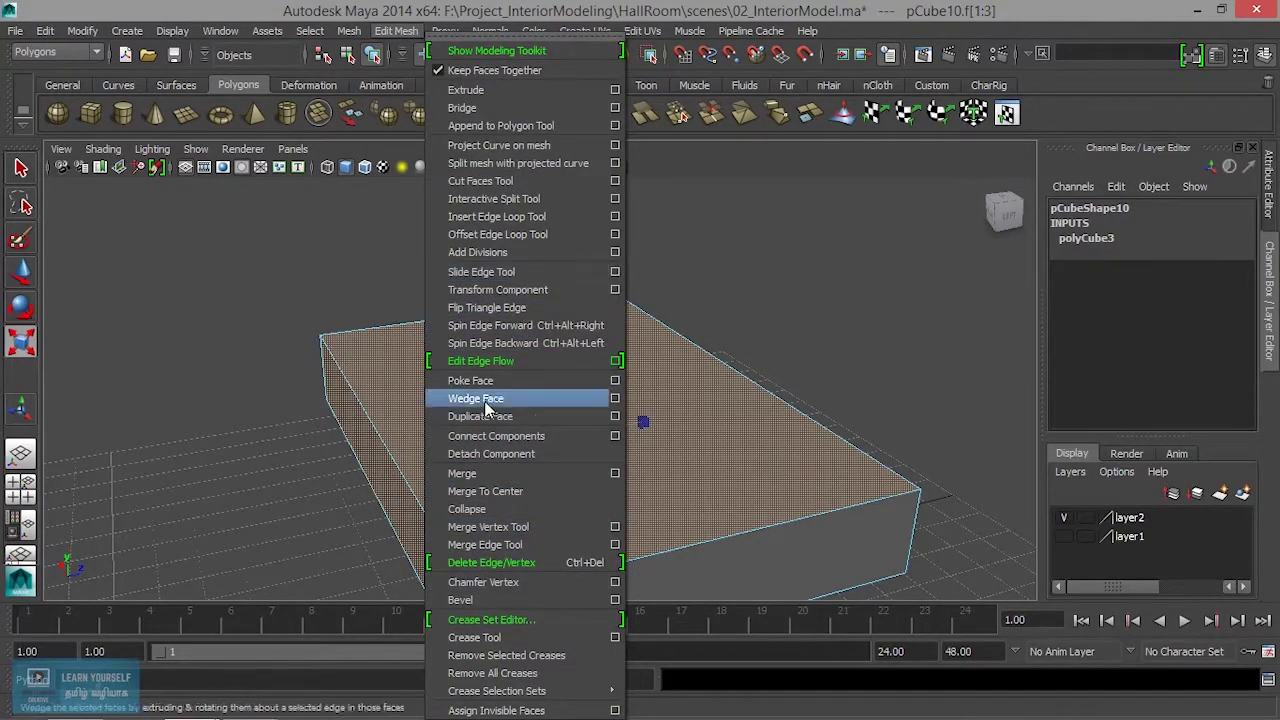
# - Duplicate the selected faces into a new object, polySurface22
pyautogui.click(519, 416)
pyautogui.moveTo(551, 339); pyautogui.dragTo(557, 330)
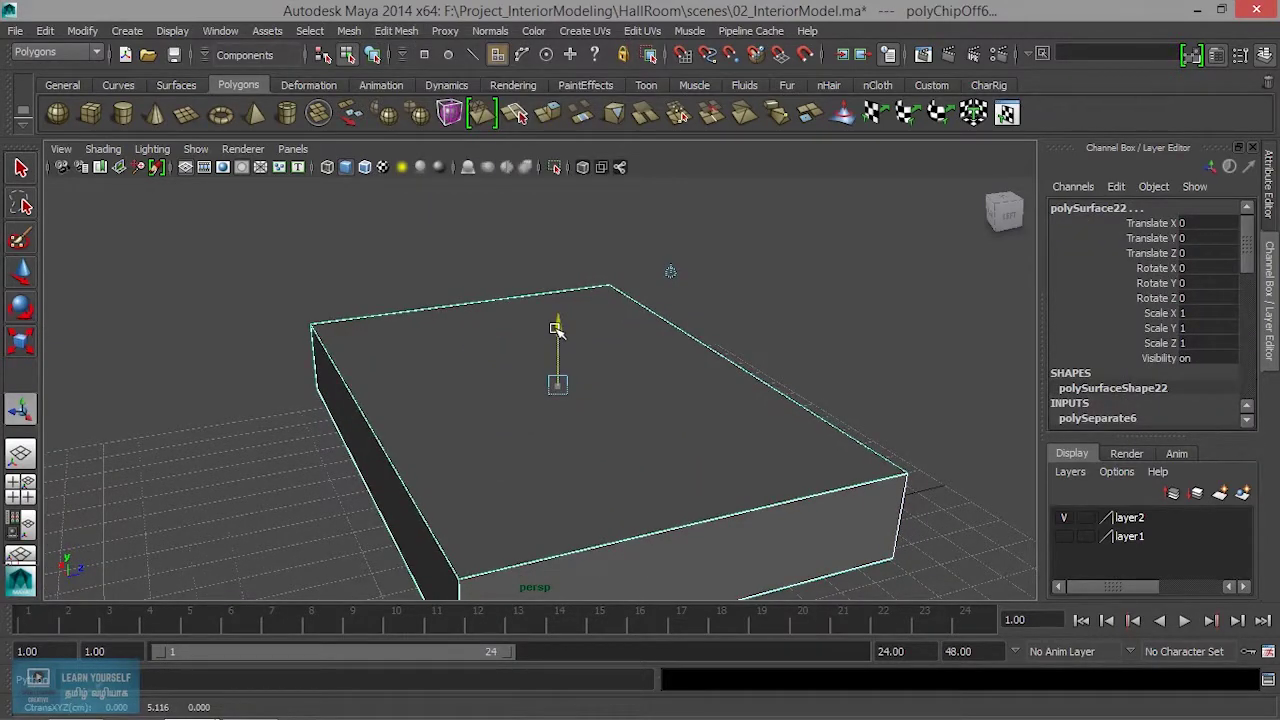
pyautogui.moveTo(705, 420); pyautogui.dragTo(777, 311, button='right')
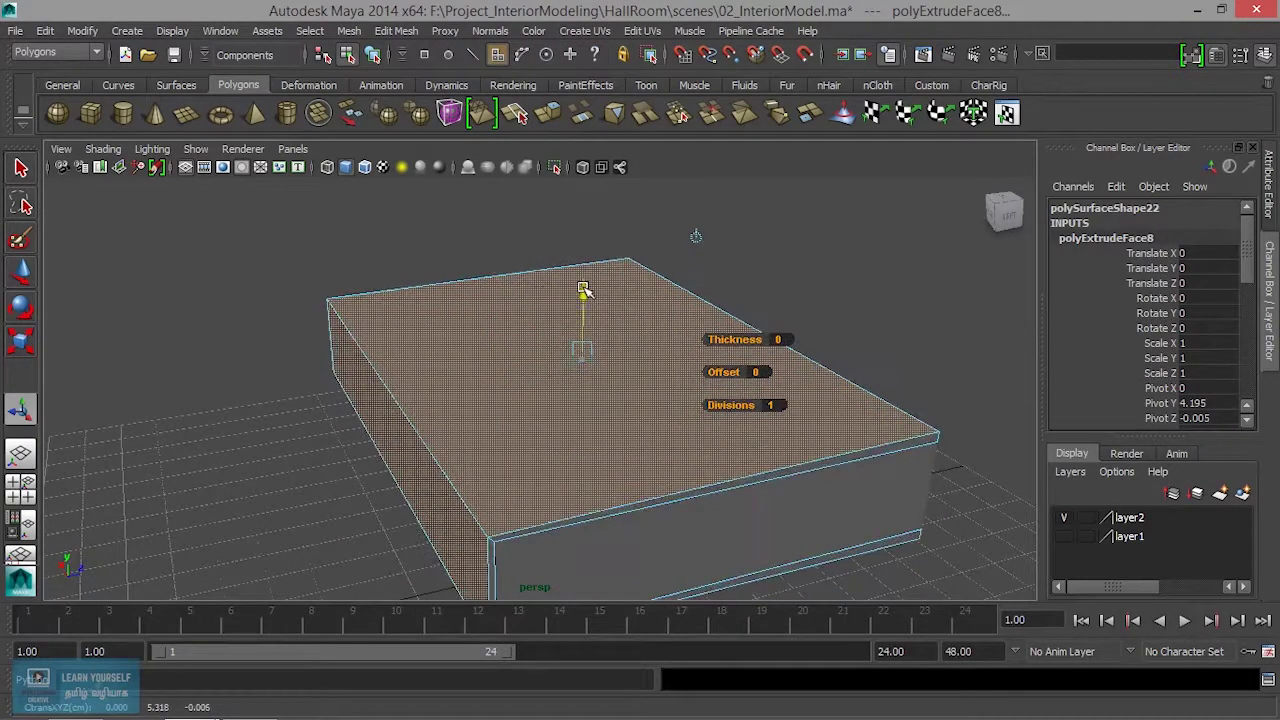
# - Extrude the top face, finish the extrusion and return to object mode
pyautogui.click(635, 397)
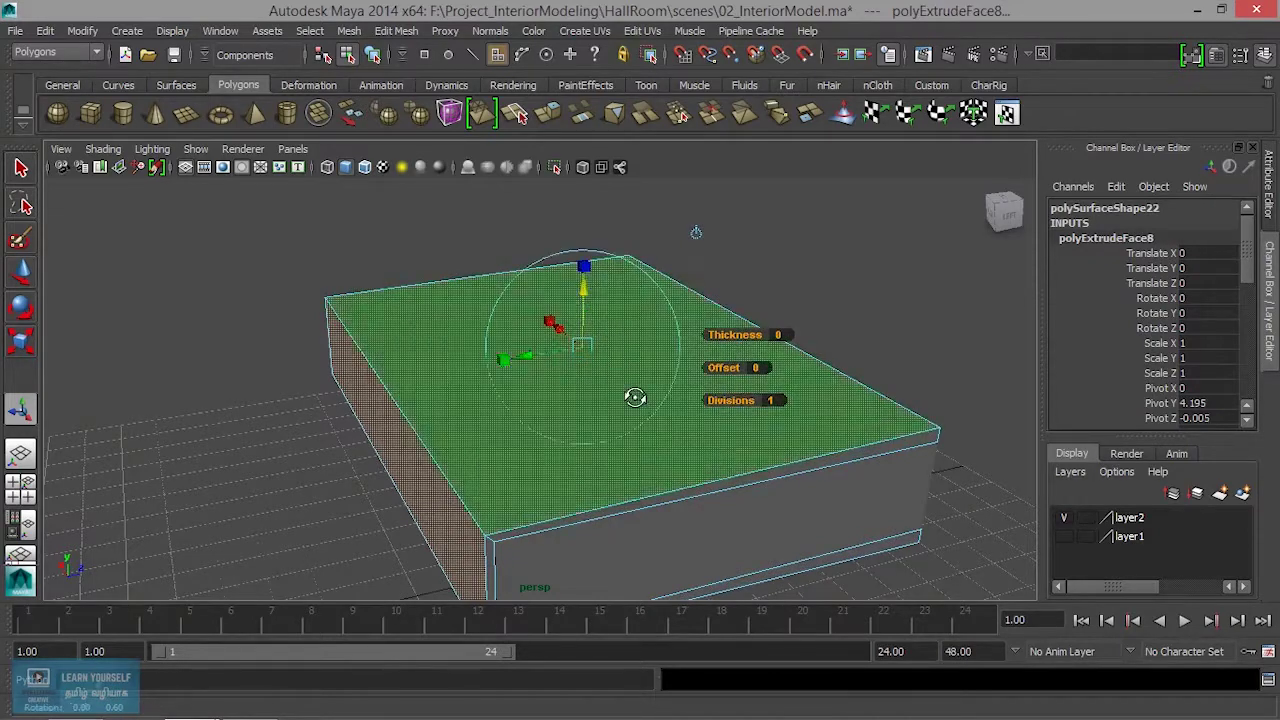
pyautogui.keyDown('alt'); pyautogui.moveTo(635, 397); pyautogui.dragTo(509, 378, button='right'); pyautogui.keyUp('alt')
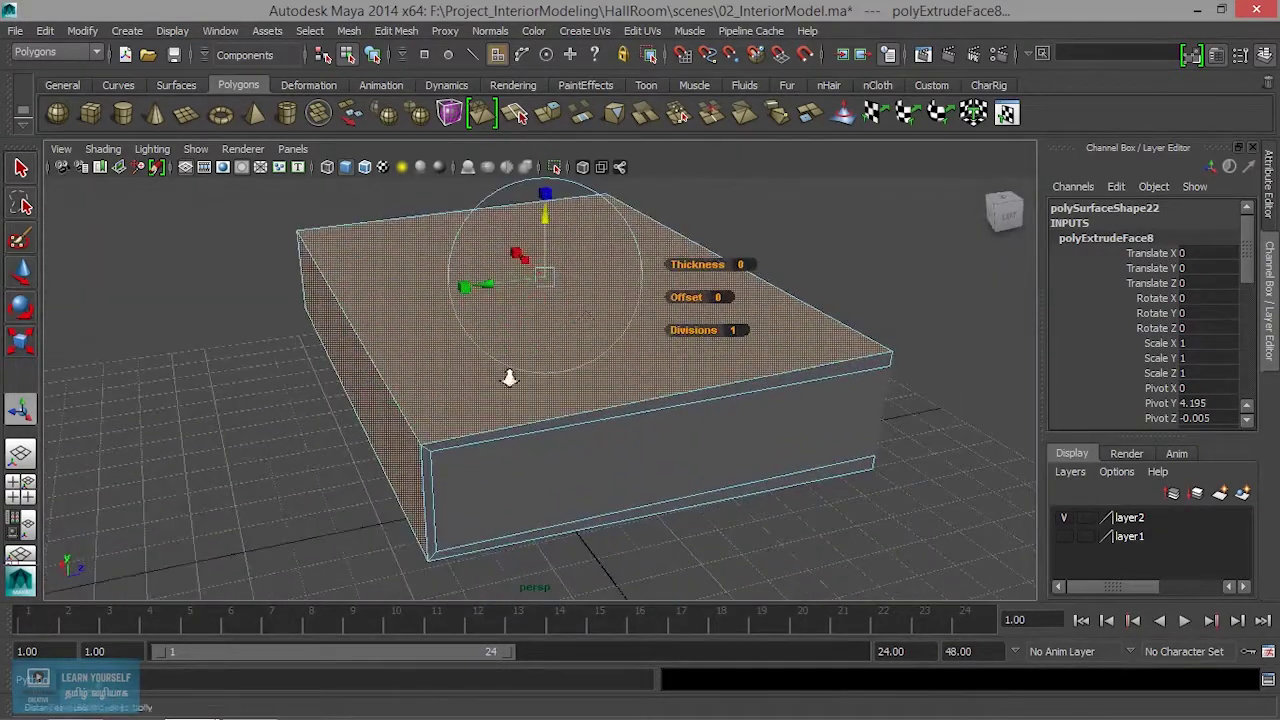
pyautogui.moveTo(509, 378)
pyautogui.keyDown('alt'); pyautogui.mouseDown()
pyautogui.moveTo(460, 404)
pyautogui.moveTo(569, 423)
pyautogui.mouseUp(); pyautogui.keyUp('alt')
pyautogui.moveTo(577, 364); pyautogui.dragTo(612, 333, button='right')
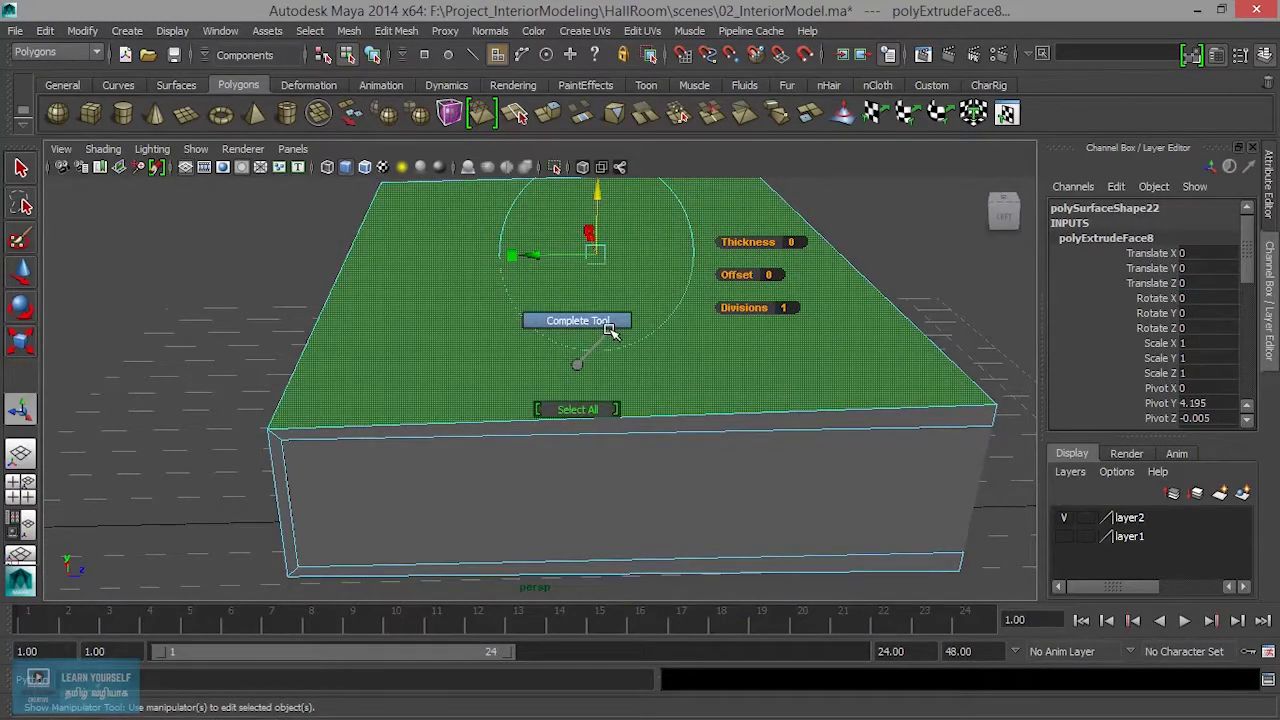
pyautogui.moveTo(439, 292); pyautogui.dragTo(440, 372, button='right')
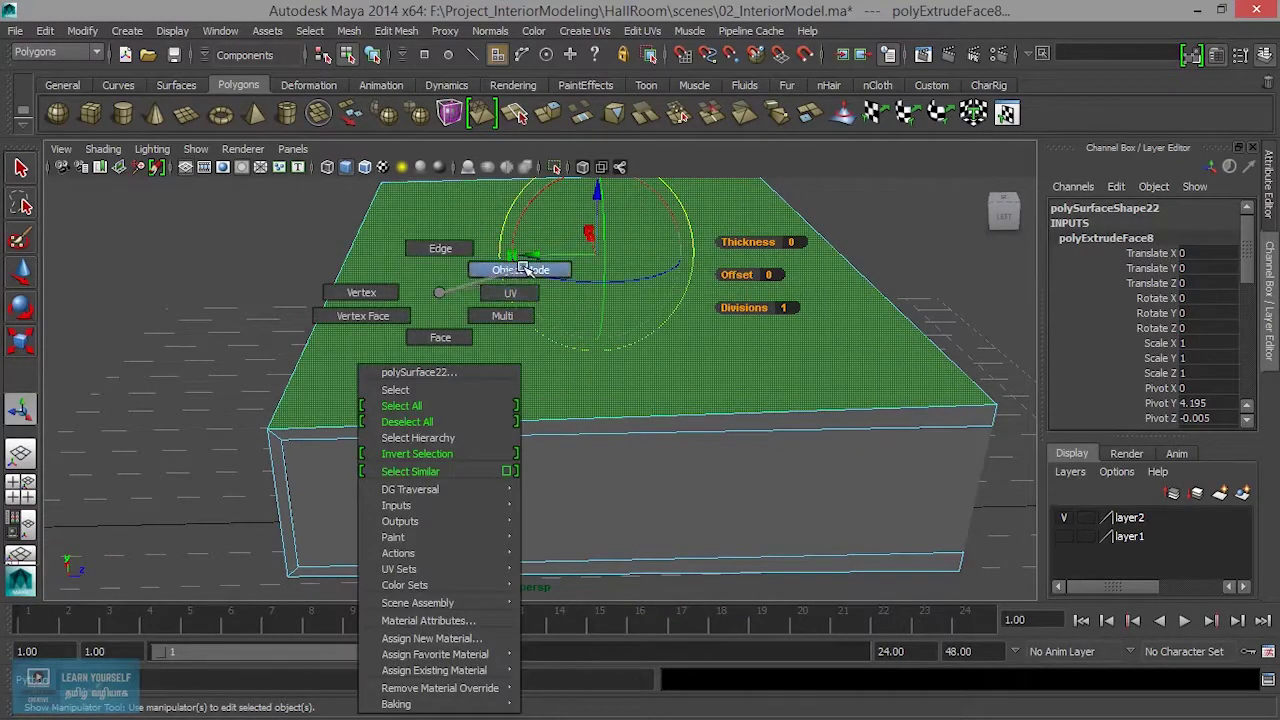
pyautogui.moveTo(511, 298); pyautogui.dragTo(520, 270, button='right')
pyautogui.moveTo(620, 402)
pyautogui.keyDown('alt'); pyautogui.mouseDown()
pyautogui.moveTo(607, 409)
pyautogui.moveTo(634, 360)
pyautogui.mouseUp(); pyautogui.keyUp('alt')
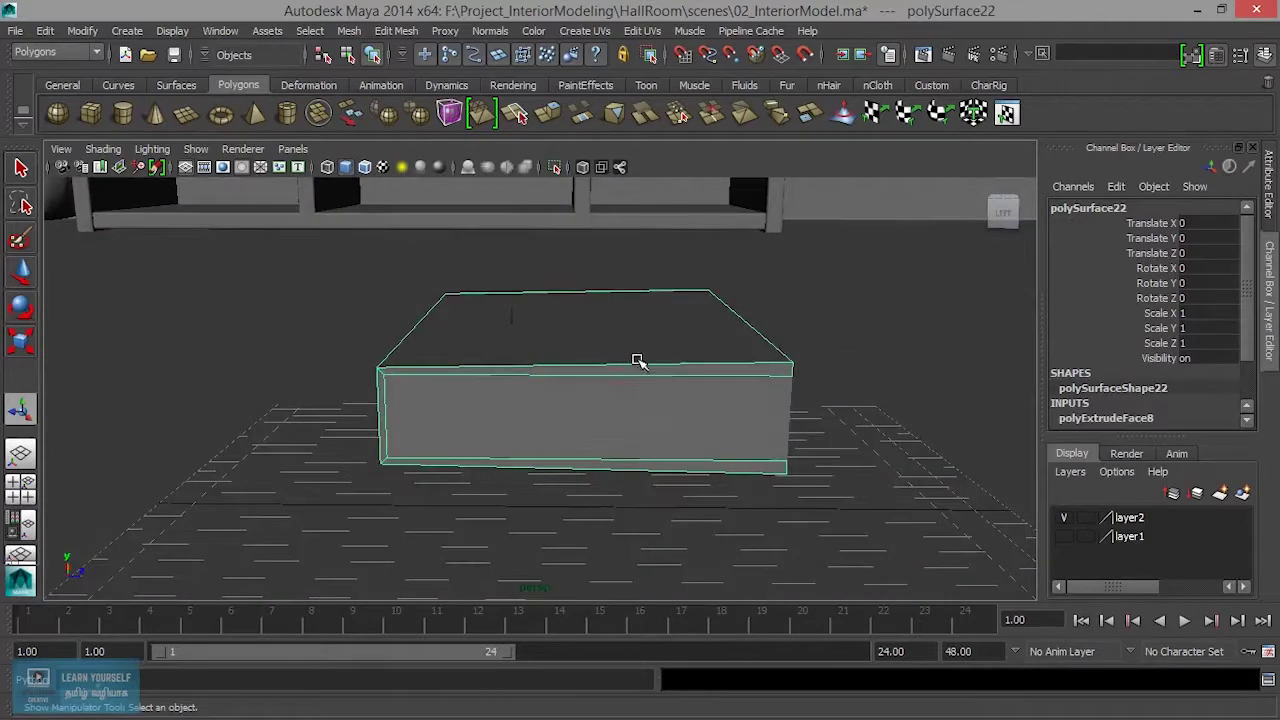
# - Select the box's right-side vertices and slide them along X
pyautogui.moveTo(634, 294); pyautogui.dragTo(551, 291, button='right')
pyautogui.moveTo(551, 291)
pyautogui.keyDown('alt'); pyautogui.mouseDown(button='middle')
pyautogui.moveTo(566, 378)
pyautogui.moveTo(527, 371)
pyautogui.mouseUp(button='middle'); pyautogui.keyUp('alt')
pyautogui.moveTo(543, 257); pyautogui.dragTo(766, 571)
pyautogui.press('w')
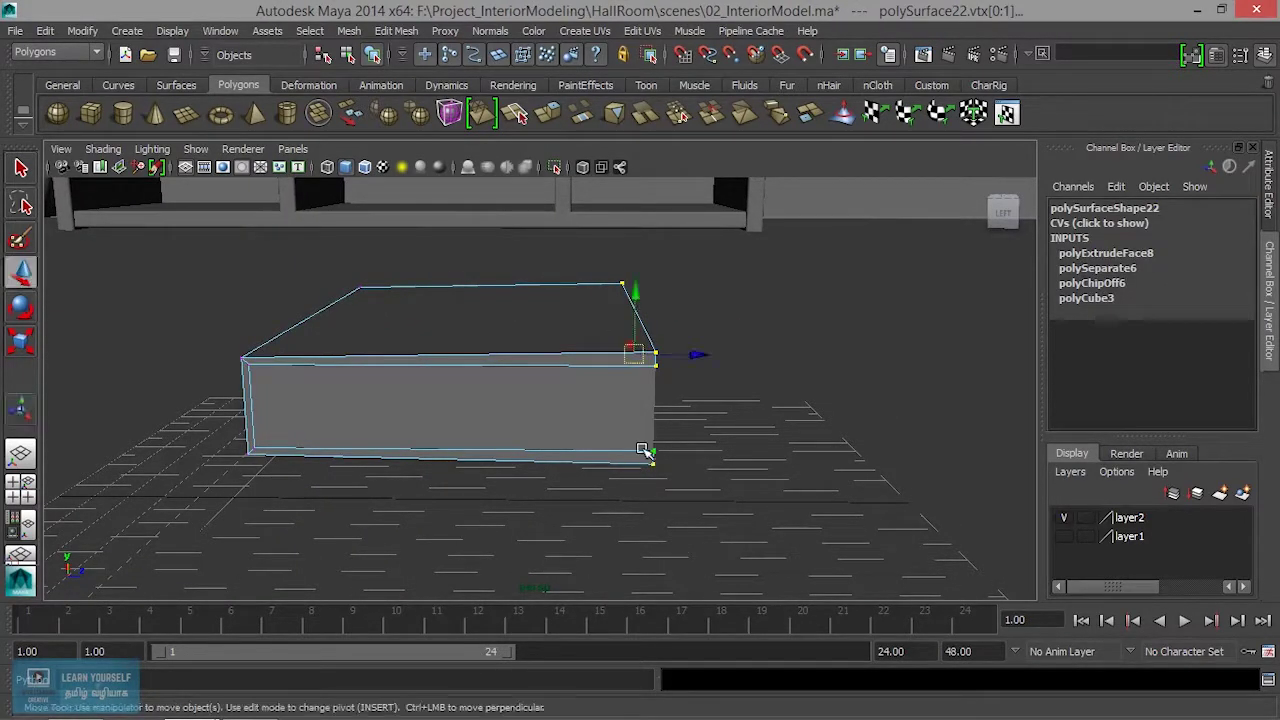
pyautogui.moveTo(693, 360); pyautogui.dragTo(697, 354)
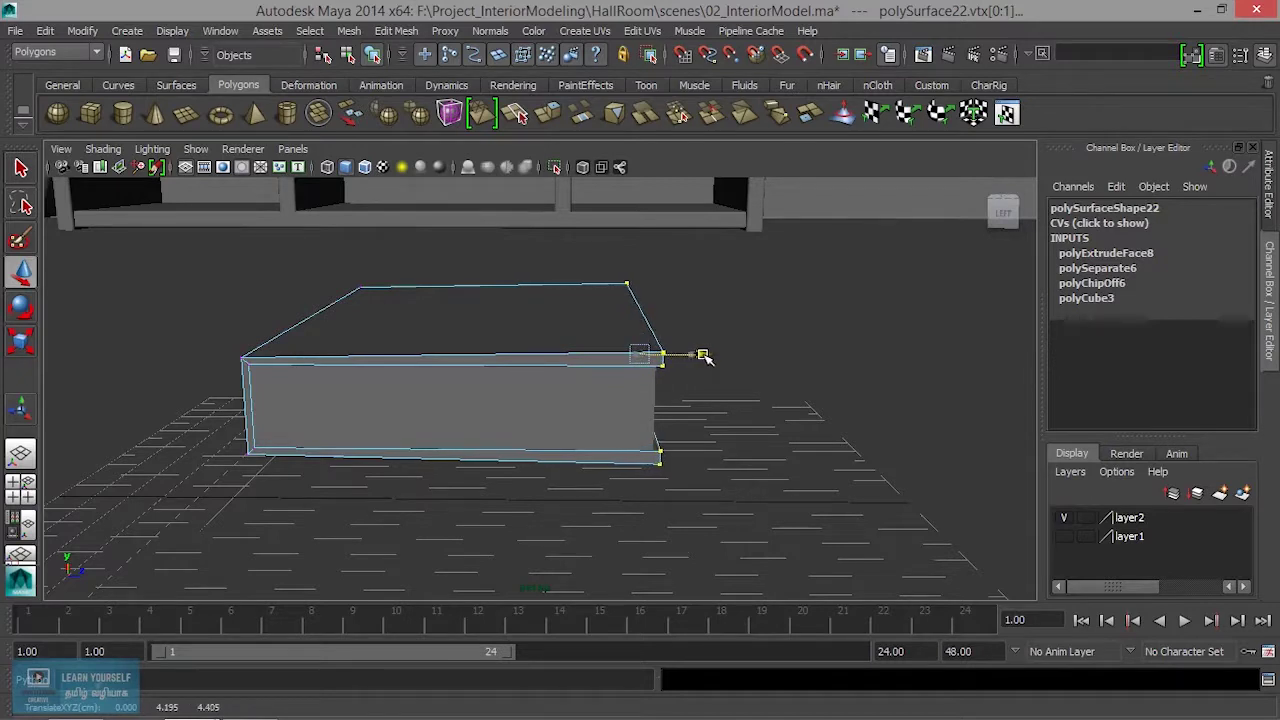
pyautogui.moveTo(560, 481)
pyautogui.keyDown('alt'); pyautogui.mouseDown()
pyautogui.moveTo(749, 523)
pyautogui.moveTo(674, 517)
pyautogui.moveTo(686, 471)
pyautogui.moveTo(763, 474)
pyautogui.moveTo(689, 491)
pyautogui.mouseUp(); pyautogui.keyUp('alt')
# - Scale all the box's vertices along X, then go back to object mode
pyautogui.moveTo(166, 314); pyautogui.dragTo(843, 557)
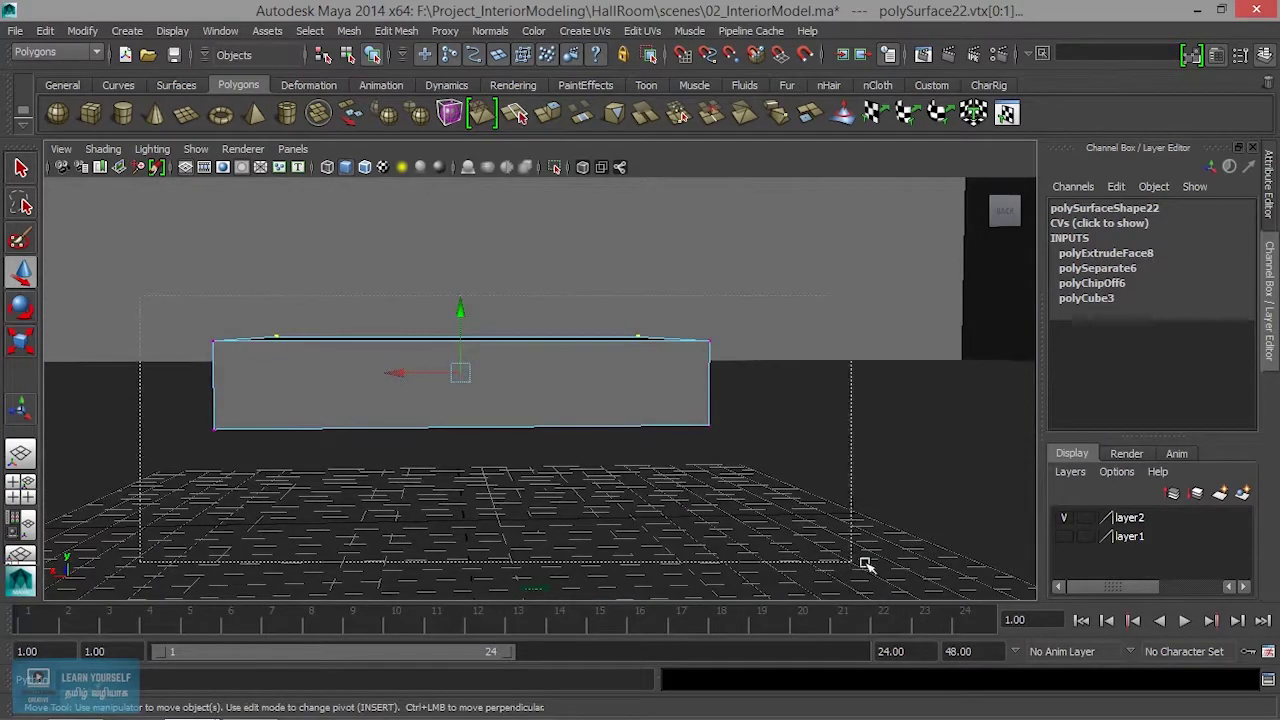
pyautogui.keyDown('alt'); pyautogui.moveTo(700, 486); pyautogui.dragTo(708, 528); pyautogui.keyUp('alt')
pyautogui.press('r')
pyautogui.moveTo(558, 408); pyautogui.dragTo(557, 405)
pyautogui.moveTo(443, 466)
pyautogui.keyDown('alt'); pyautogui.mouseDown()
pyautogui.moveTo(849, 449)
pyautogui.moveTo(691, 514)
pyautogui.moveTo(753, 535)
pyautogui.moveTo(723, 491)
pyautogui.moveTo(522, 458)
pyautogui.moveTo(535, 446)
pyautogui.mouseUp(); pyautogui.keyUp('alt')
pyautogui.keyDown('alt'); pyautogui.moveTo(438, 505); pyautogui.dragTo(646, 517); pyautogui.keyUp('alt')
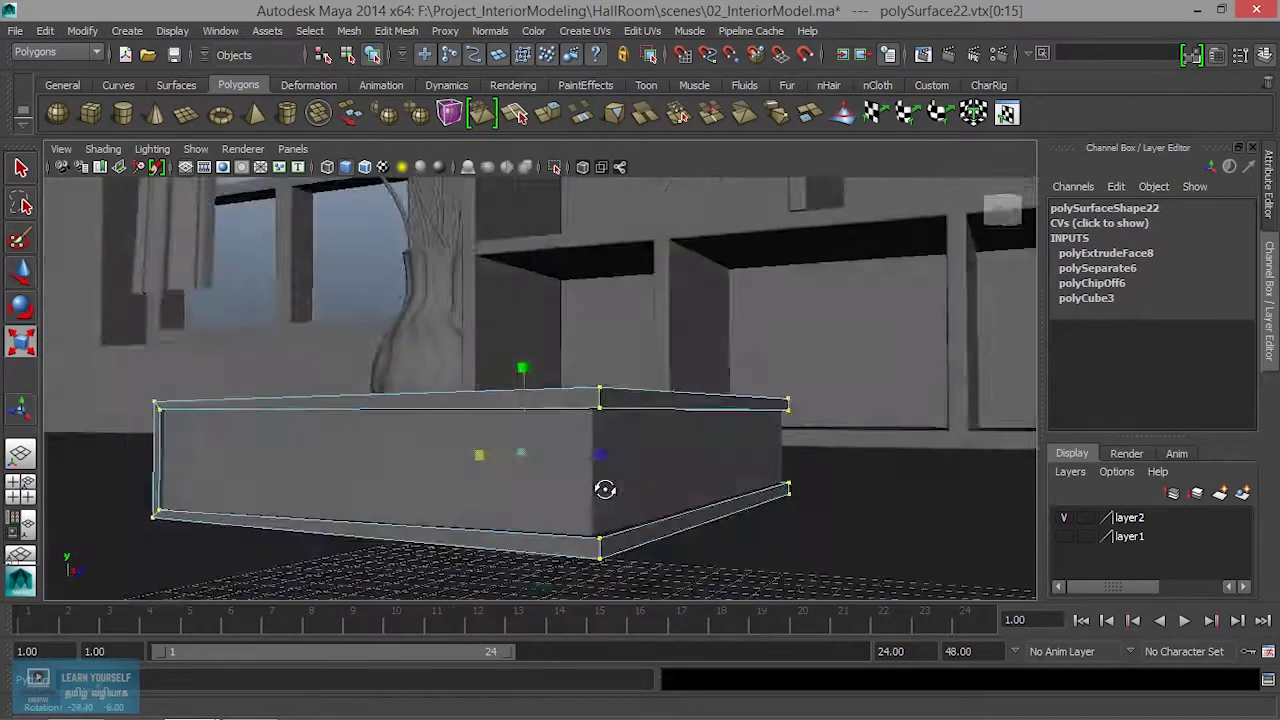
pyautogui.rightClick(687, 292)
pyautogui.click(753, 272)
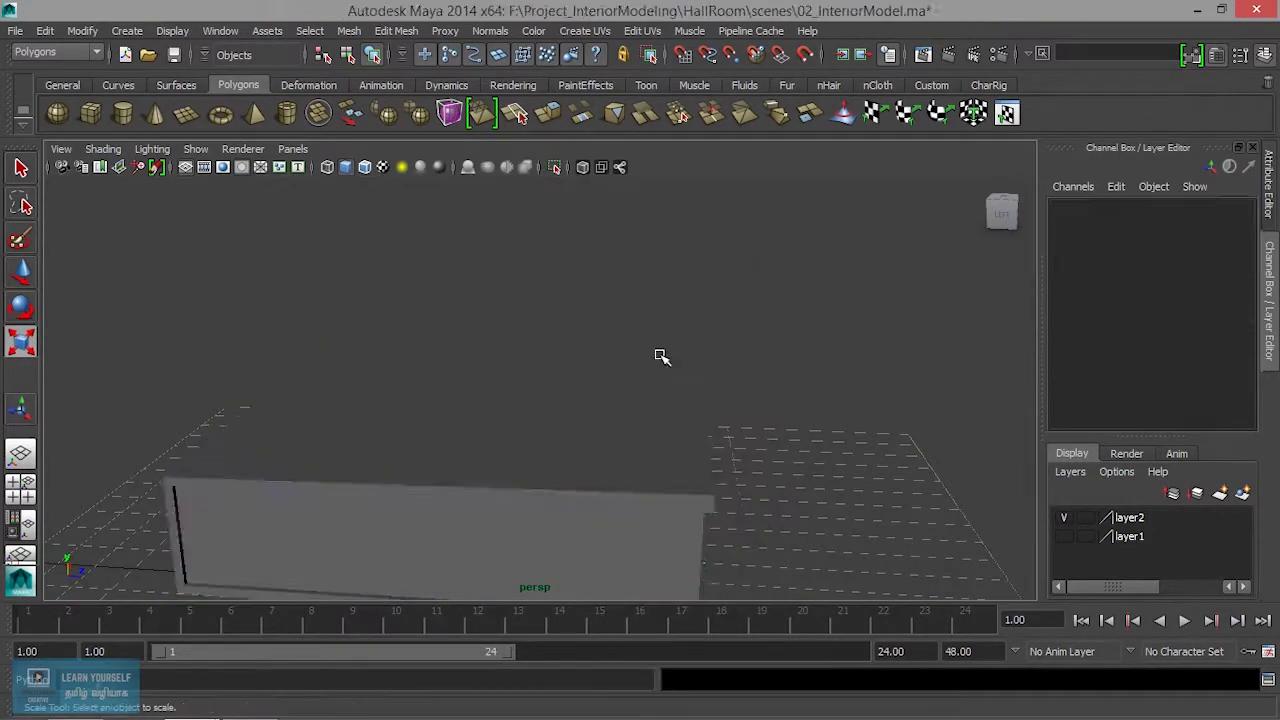
# - Select an edge of the book block and apply Edit Mesh > Bevel
pyautogui.click(457, 517)
pyautogui.keyDown('alt'); pyautogui.moveTo(457, 517); pyautogui.dragTo(614, 486); pyautogui.keyUp('alt')
pyautogui.rightClick(612, 462)
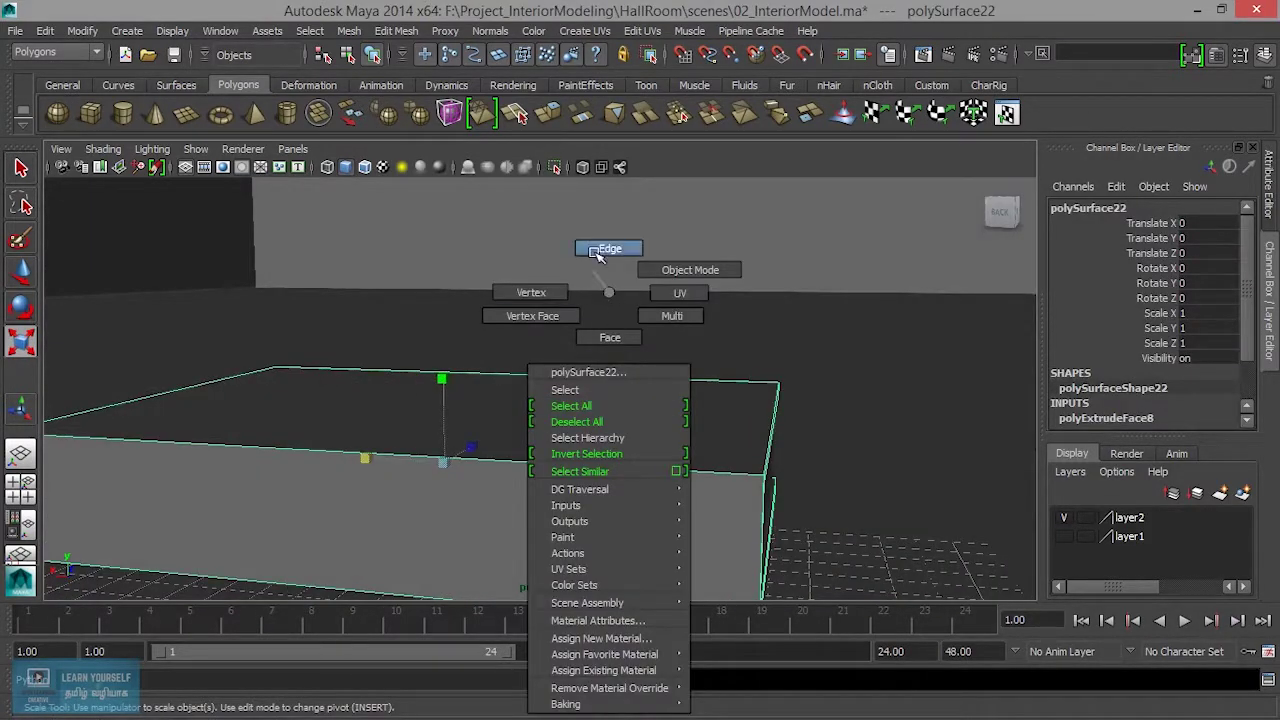
pyautogui.click(610, 248)
pyautogui.click(528, 450)
pyautogui.moveTo(528, 450)
pyautogui.keyDown('alt'); pyautogui.mouseDown()
pyautogui.moveTo(689, 427)
pyautogui.moveTo(697, 305)
pyautogui.mouseUp(); pyautogui.keyUp('alt')
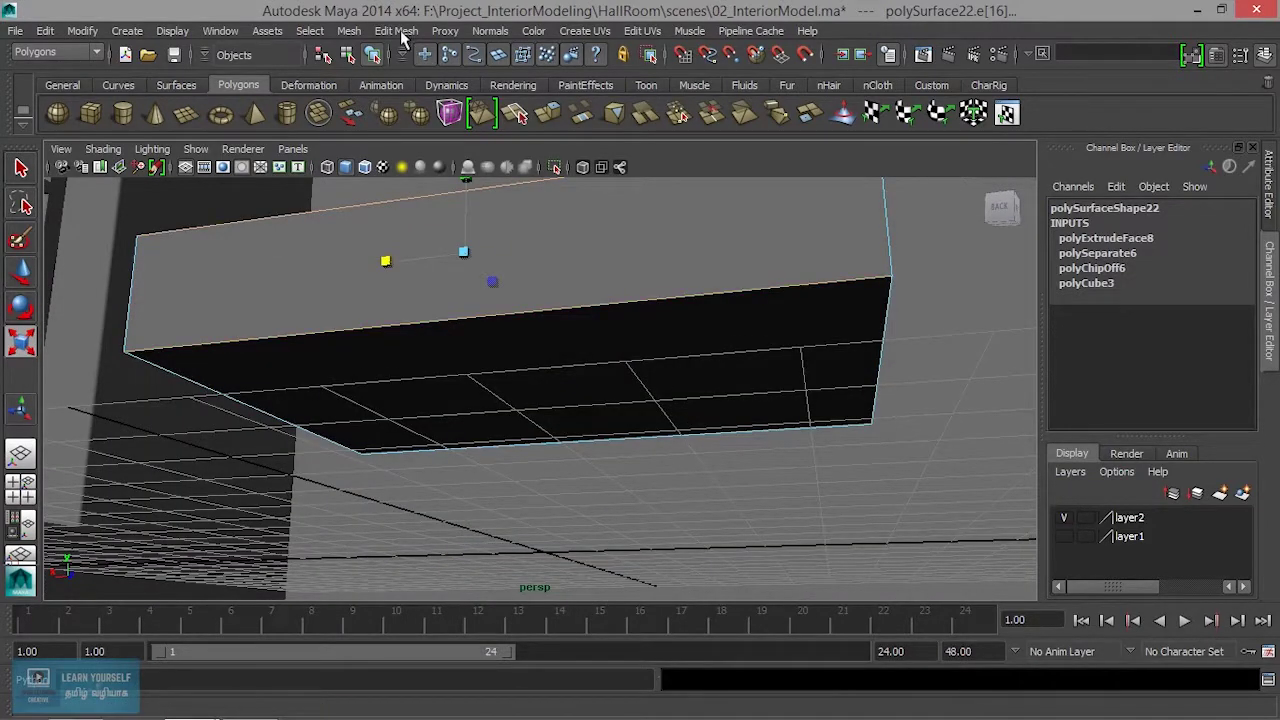
pyautogui.click(396, 30)
pyautogui.click(471, 599)
# - Set the bevel Offset to 1 and Segments to 5 in the Channel Box
pyautogui.moveTo(571, 386)
pyautogui.keyDown('alt'); pyautogui.mouseDown()
pyautogui.moveTo(686, 457)
pyautogui.moveTo(968, 332)
pyautogui.mouseUp(); pyautogui.keyUp('alt')
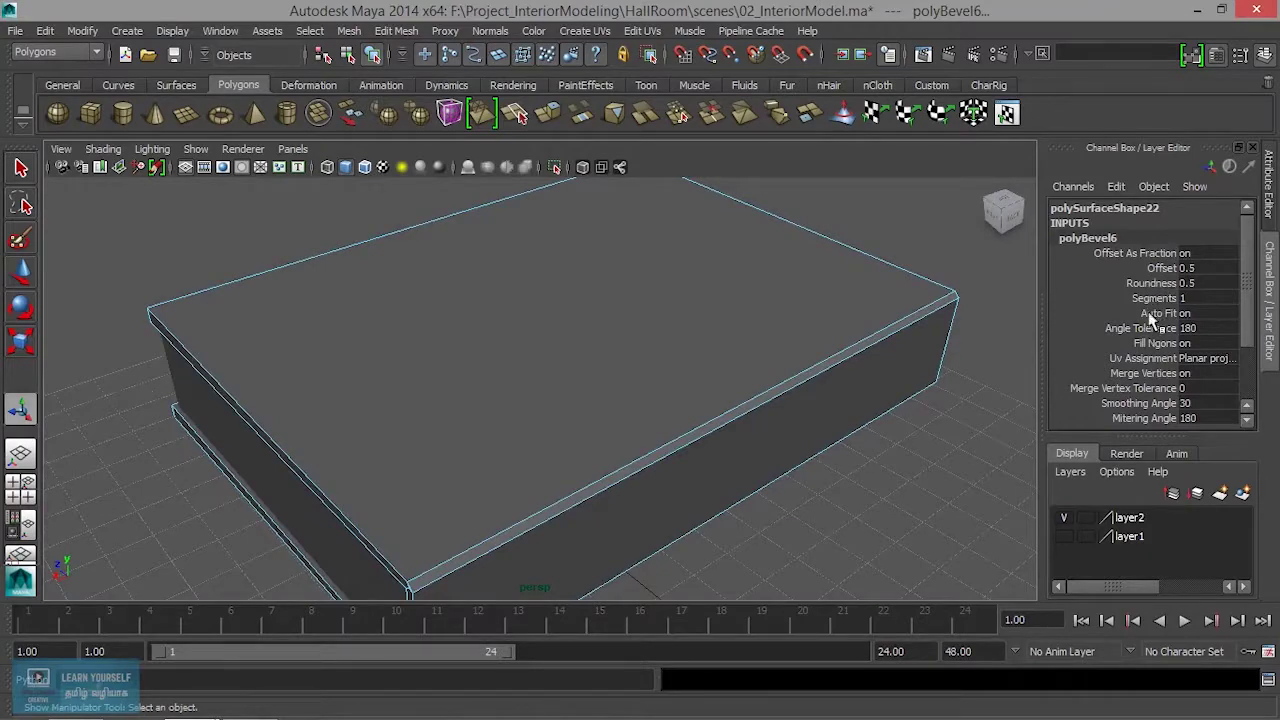
pyautogui.click(1165, 270)
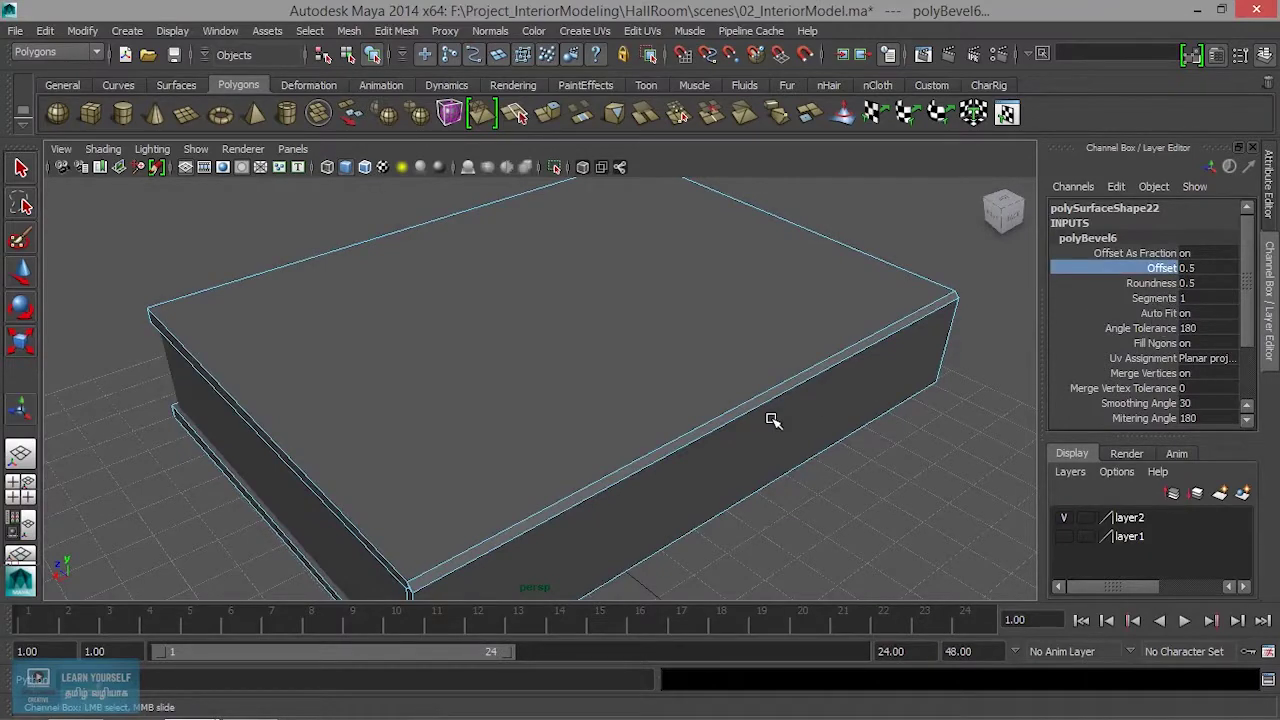
pyautogui.moveTo(772, 420); pyautogui.dragTo(790, 420, button='middle')
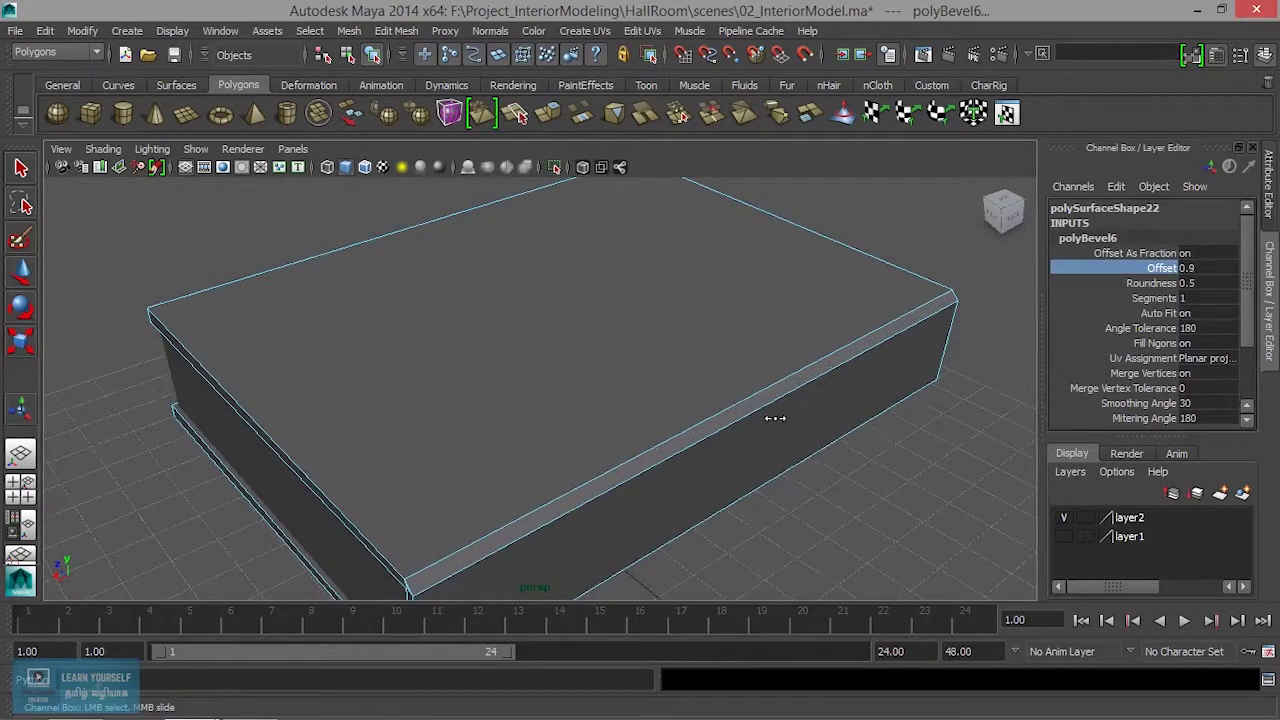
pyautogui.moveTo(771, 420)
pyautogui.keyDown('alt'); pyautogui.mouseDown()
pyautogui.moveTo(768, 398)
pyautogui.moveTo(618, 388)
pyautogui.mouseUp(); pyautogui.keyUp('alt')
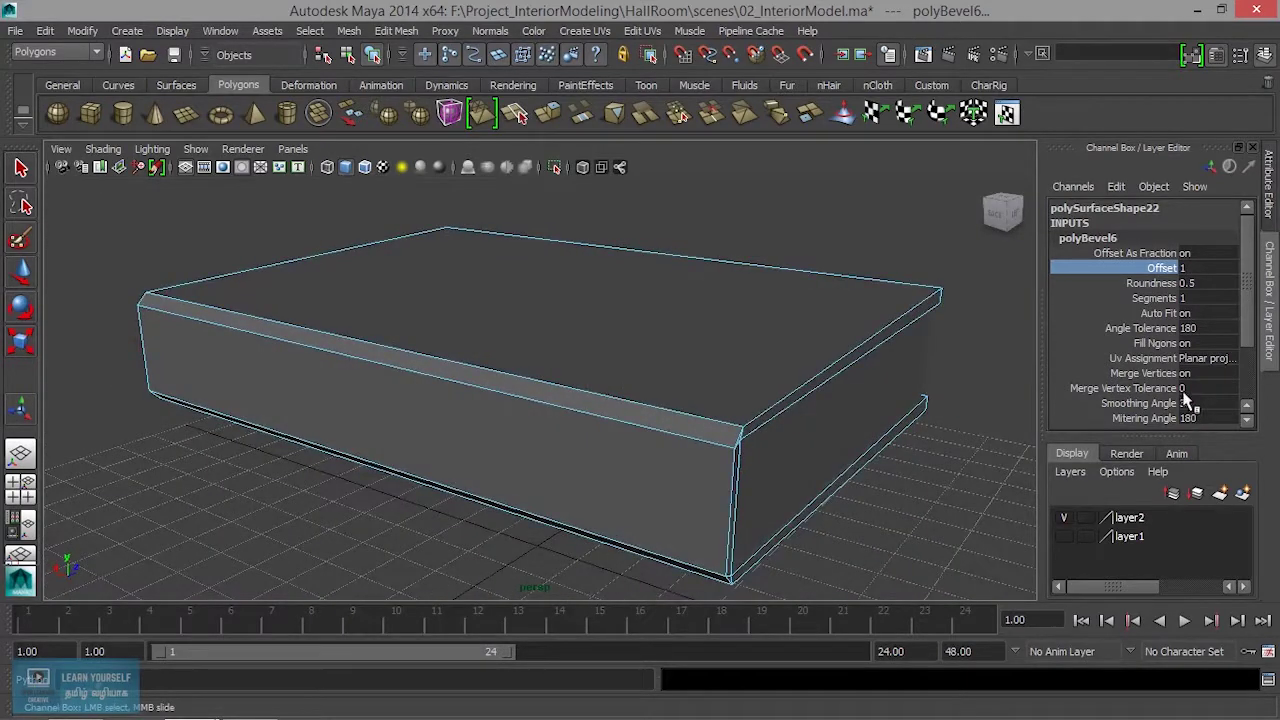
pyautogui.click(1155, 298)
pyautogui.moveTo(829, 417); pyautogui.dragTo(812, 438, button='middle')
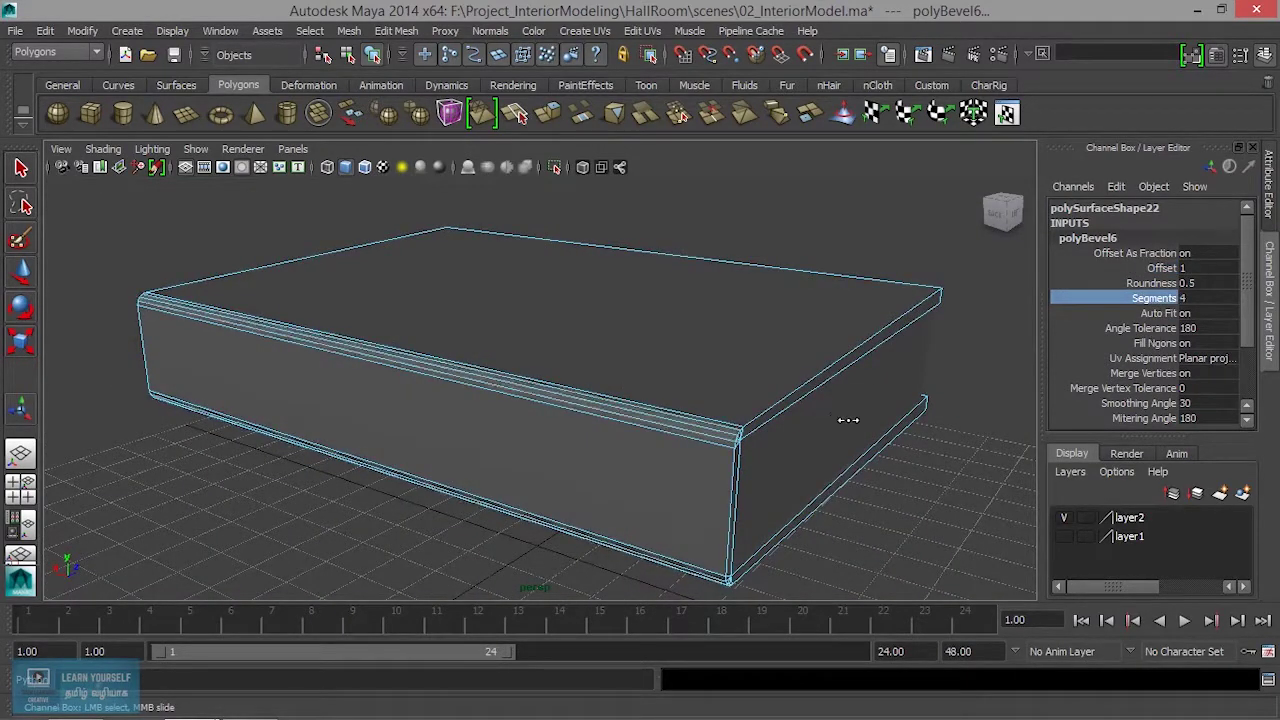
# - Delete the bevelled box and undo to restore it
pyautogui.moveTo(700, 380); pyautogui.dragTo(775, 288, button='right')
pyautogui.press('Delete')
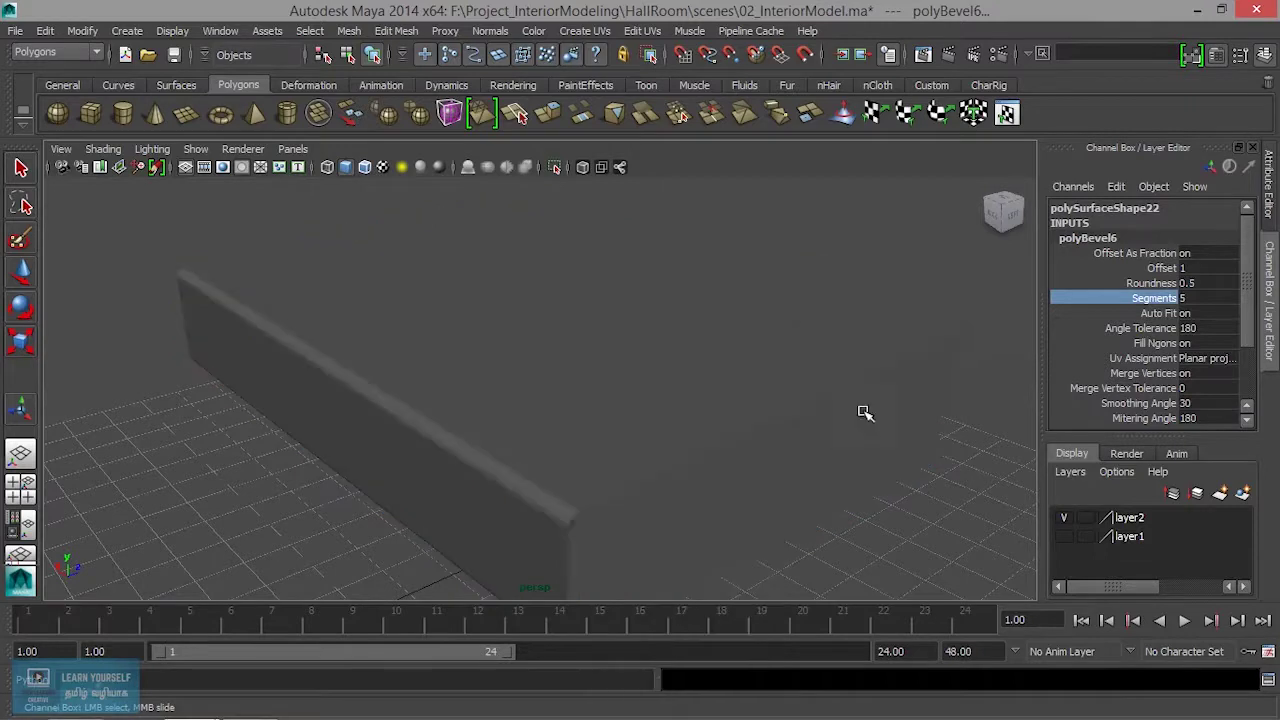
pyautogui.keyDown('alt'); pyautogui.moveTo(925, 530); pyautogui.dragTo(823, 517, button='right'); pyautogui.keyUp('alt')
pyautogui.hotkey('ctrl', 'z')
pyautogui.scroll(3, 645, 450)
# - In edge mode, start selecting the book box's outer rim edges
pyautogui.moveTo(651, 457)
pyautogui.keyDown('alt'); pyautogui.mouseDown()
pyautogui.moveTo(697, 450)
pyautogui.moveTo(686, 397)
pyautogui.moveTo(563, 377)
pyautogui.mouseUp(); pyautogui.keyUp('alt')
pyautogui.scroll(3, 603, 406)
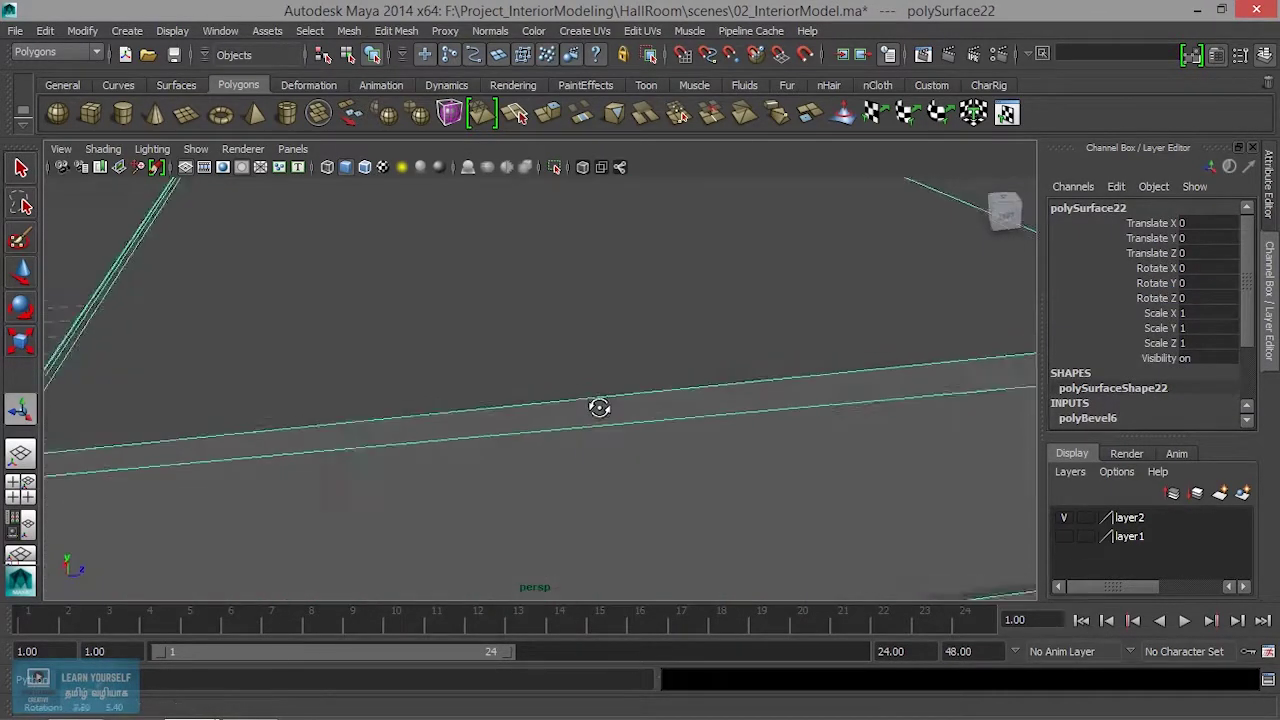
pyautogui.moveTo(627, 385); pyautogui.dragTo(625, 248, button='right')
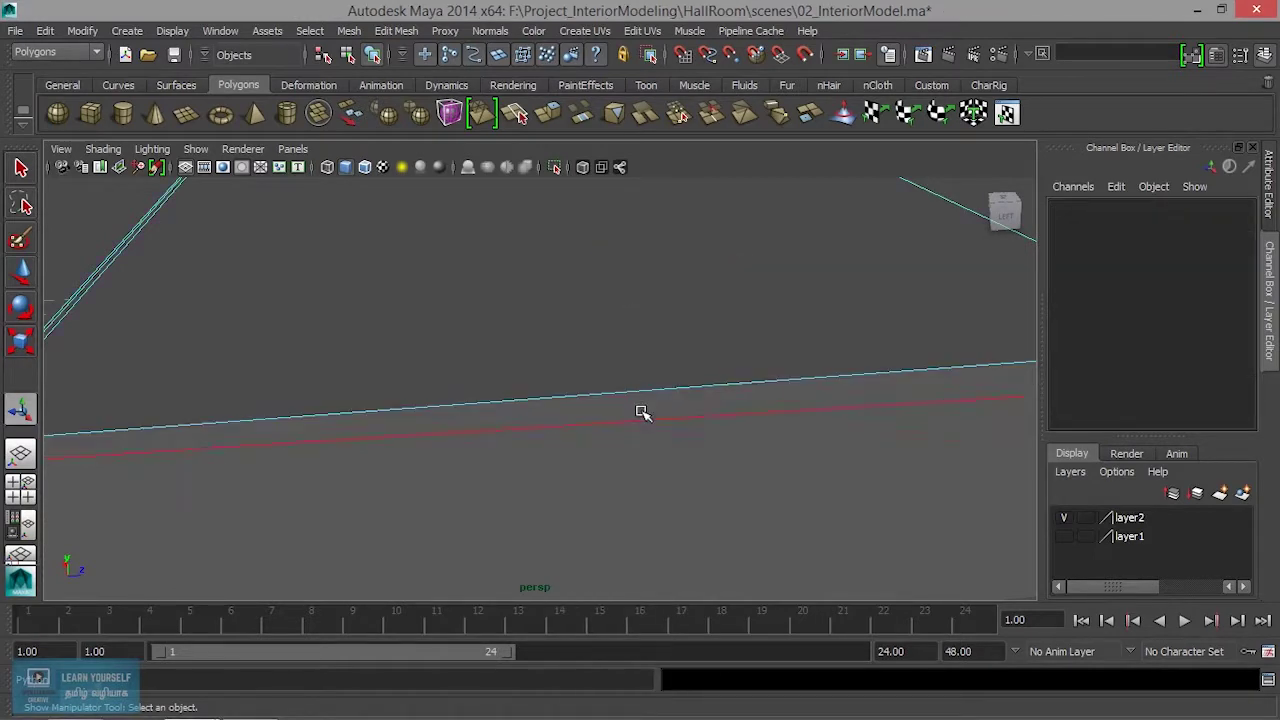
pyautogui.click(643, 390)
pyautogui.keyDown('alt'); pyautogui.moveTo(903, 449); pyautogui.dragTo(777, 449); pyautogui.keyUp('alt')
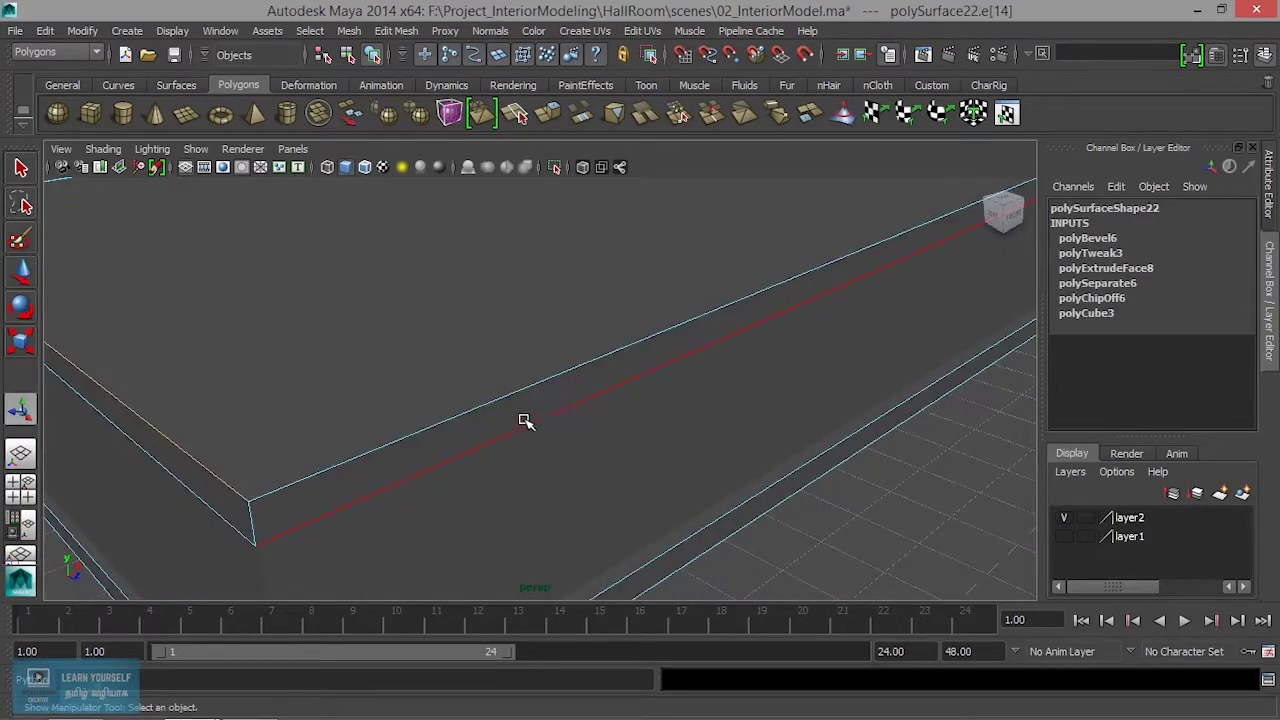
pyautogui.click(522, 390)
pyautogui.moveTo(837, 417)
pyautogui.keyDown('alt'); pyautogui.mouseDown()
pyautogui.moveTo(606, 394)
pyautogui.moveTo(590, 445)
pyautogui.mouseUp(); pyautogui.keyUp('alt')
pyautogui.keyDown('shift'); pyautogui.click(580, 392); pyautogui.keyUp('shift')
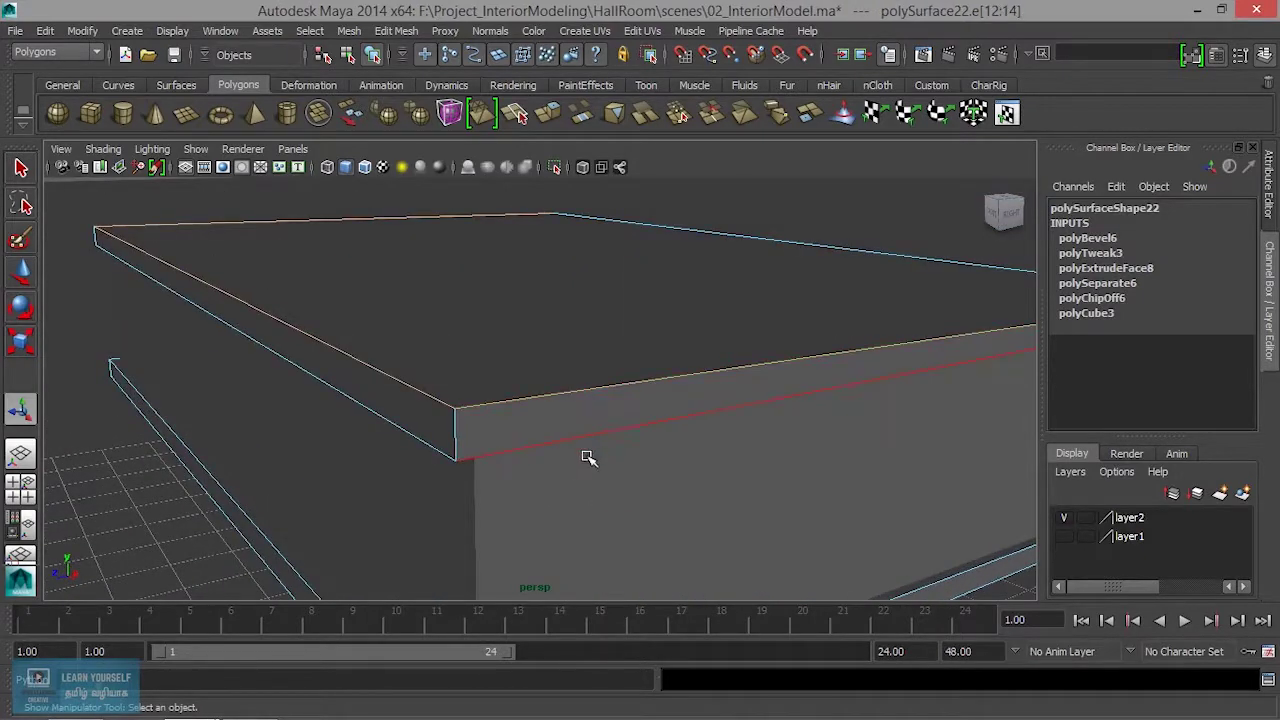
pyautogui.keyDown('shift'); pyautogui.click(616, 430); pyautogui.keyUp('shift')
pyautogui.keyDown('shift'); pyautogui.click(437, 449); pyautogui.keyUp('shift')
# - Add the remaining top front edges around the corner and open the Edit Mesh menu
pyautogui.moveTo(437, 449)
pyautogui.keyDown('alt'); pyautogui.mouseDown()
pyautogui.moveTo(694, 460)
pyautogui.moveTo(757, 351)
pyautogui.moveTo(717, 484)
pyautogui.mouseUp(); pyautogui.keyUp('alt')
pyautogui.keyDown('shift'); pyautogui.click(773, 497); pyautogui.keyUp('shift')
pyautogui.keyDown('alt'); pyautogui.moveTo(924, 572); pyautogui.dragTo(757, 523); pyautogui.keyUp('alt')
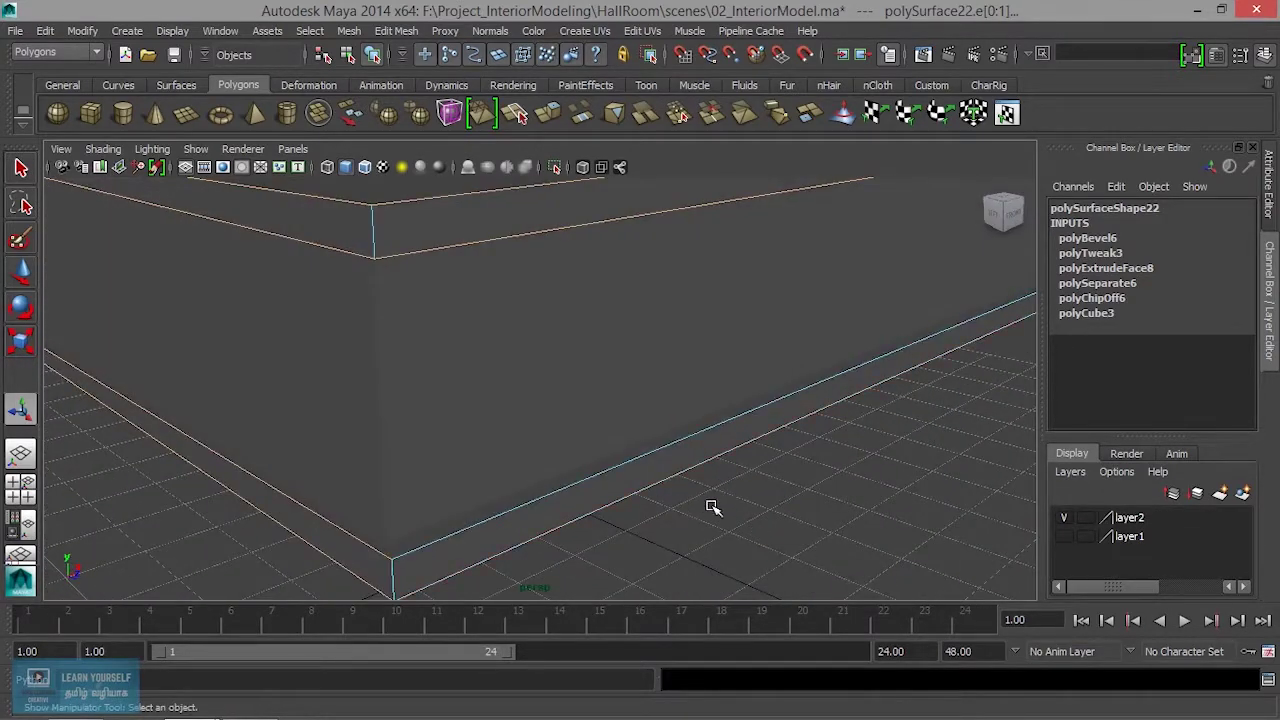
pyautogui.moveTo(734, 466)
pyautogui.keyDown('alt'); pyautogui.mouseDown()
pyautogui.moveTo(791, 486)
pyautogui.moveTo(617, 454)
pyautogui.moveTo(591, 528)
pyautogui.moveTo(613, 500)
pyautogui.moveTo(694, 491)
pyautogui.moveTo(726, 470)
pyautogui.mouseUp(); pyautogui.keyUp('alt')
pyautogui.click(603, 406)
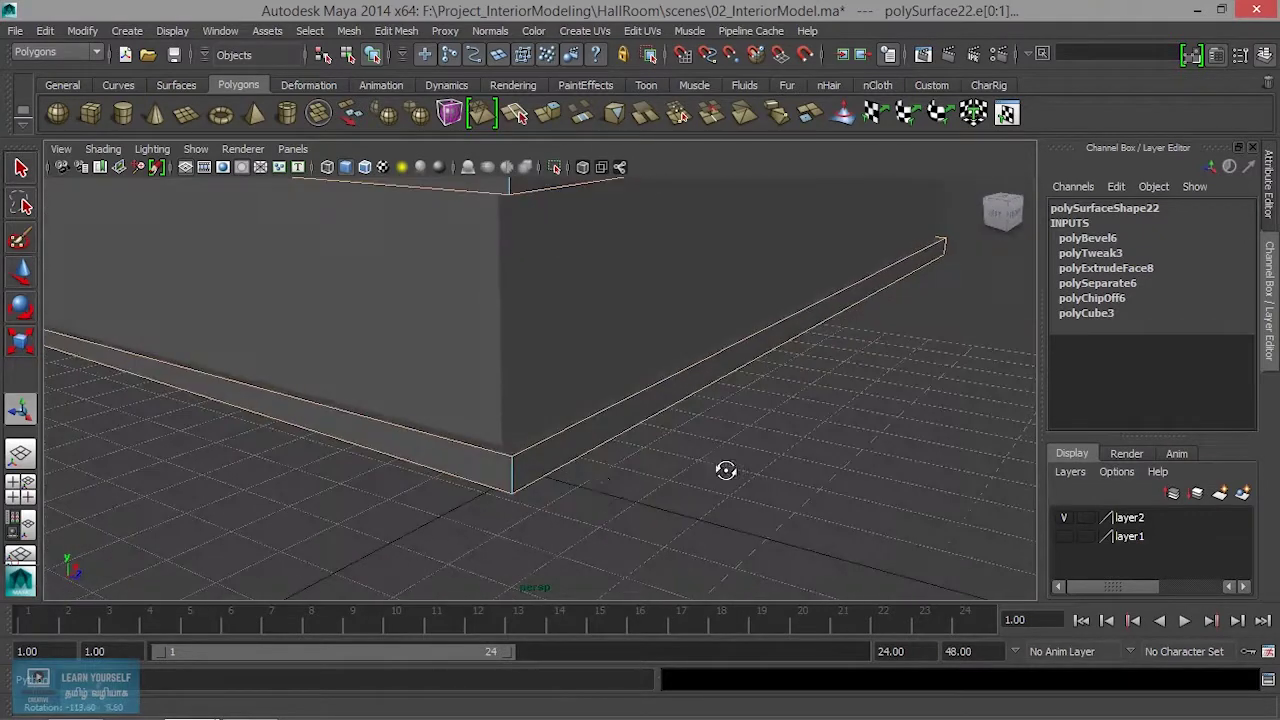
pyautogui.keyDown('alt'); pyautogui.moveTo(601, 463); pyautogui.dragTo(667, 575); pyautogui.keyUp('alt')
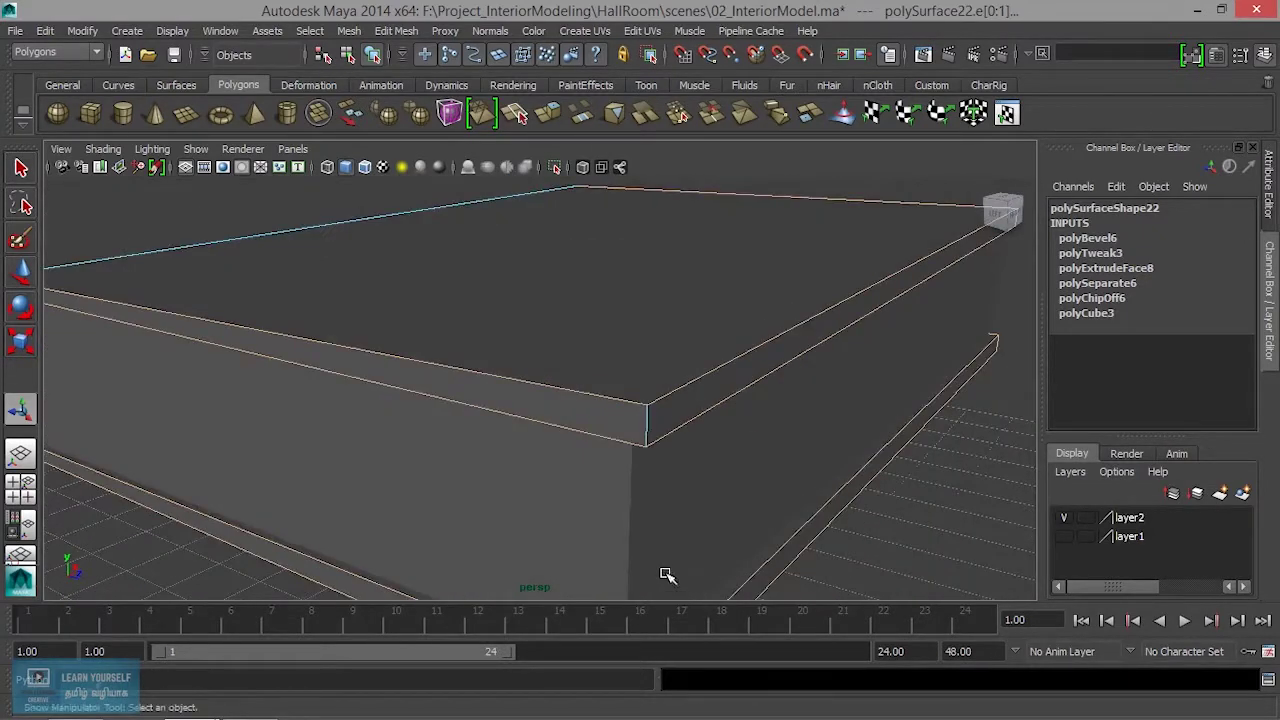
pyautogui.moveTo(716, 497)
pyautogui.keyDown('alt'); pyautogui.mouseDown()
pyautogui.moveTo(663, 466)
pyautogui.moveTo(654, 486)
pyautogui.moveTo(486, 400)
pyautogui.mouseUp(); pyautogui.keyUp('alt')
pyautogui.moveTo(486, 400)
pyautogui.keyDown('alt'); pyautogui.mouseDown(button='right')
pyautogui.moveTo(614, 490)
pyautogui.moveTo(605, 475)
pyautogui.mouseUp(button='right'); pyautogui.keyUp('alt')
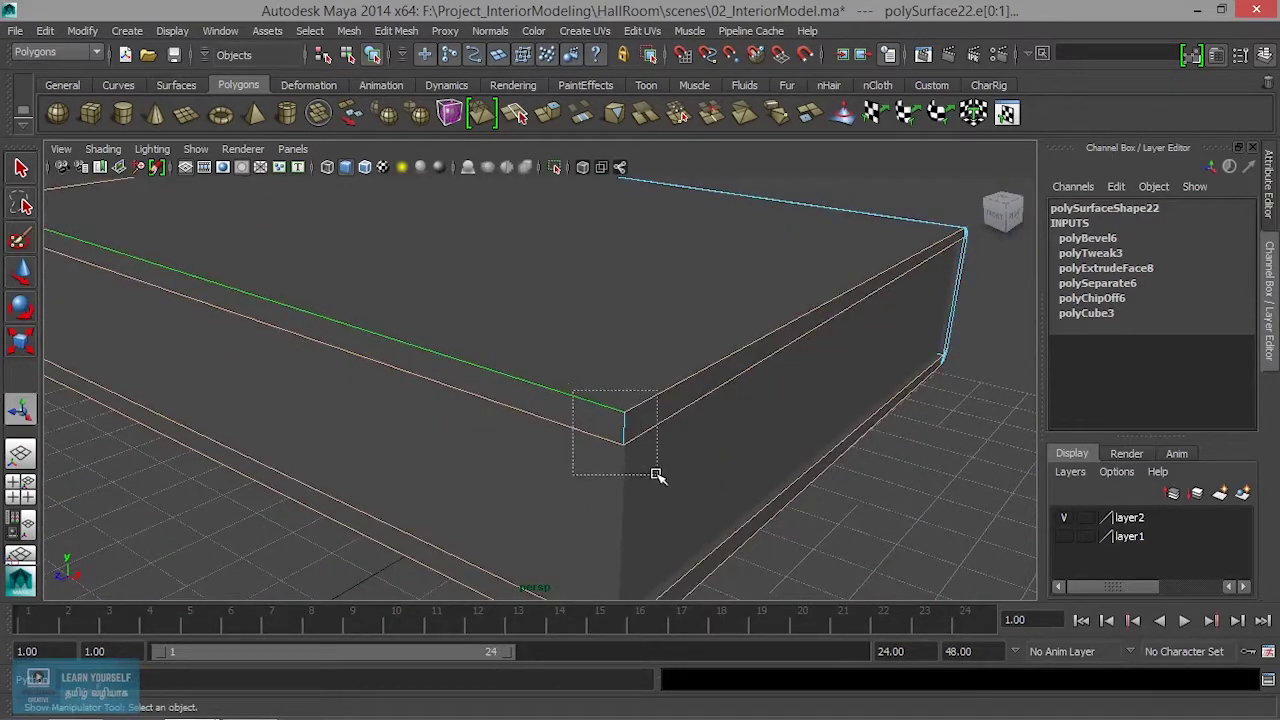
pyautogui.moveTo(742, 494)
pyautogui.keyDown('alt'); pyautogui.mouseDown()
pyautogui.moveTo(594, 466)
pyautogui.moveTo(221, 468)
pyautogui.mouseUp(); pyautogui.keyUp('alt')
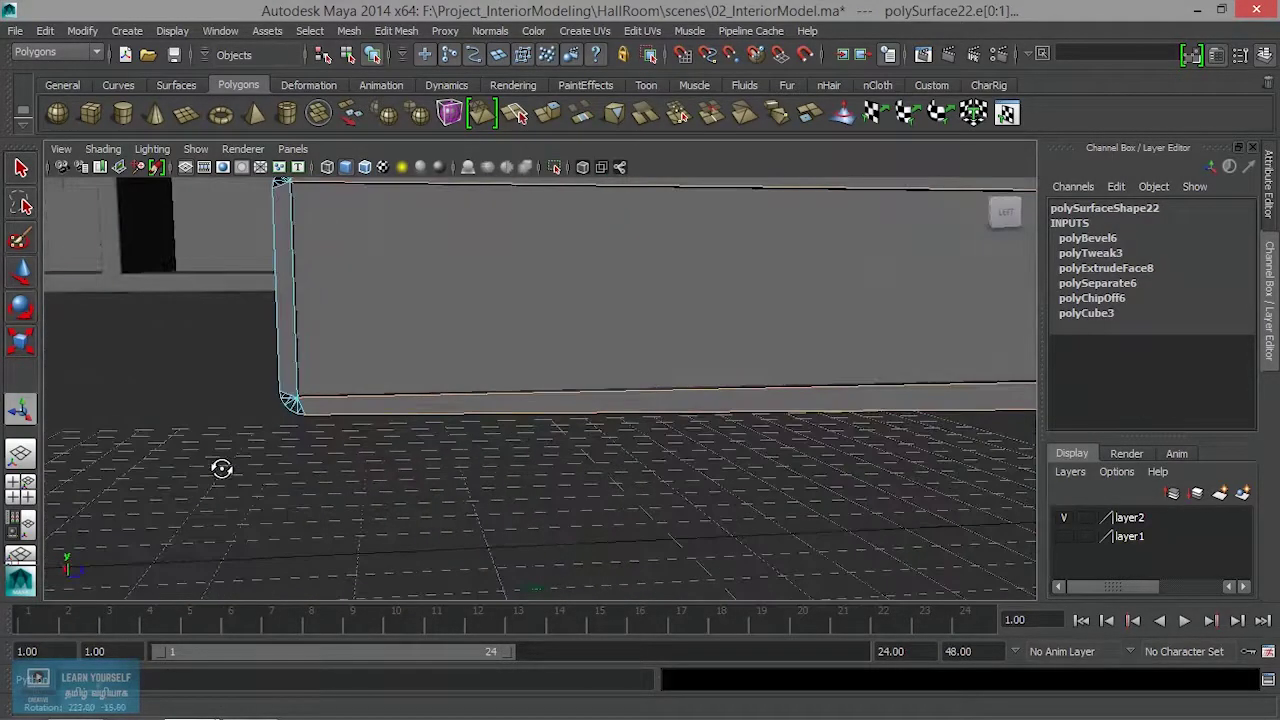
pyautogui.click(396, 30)
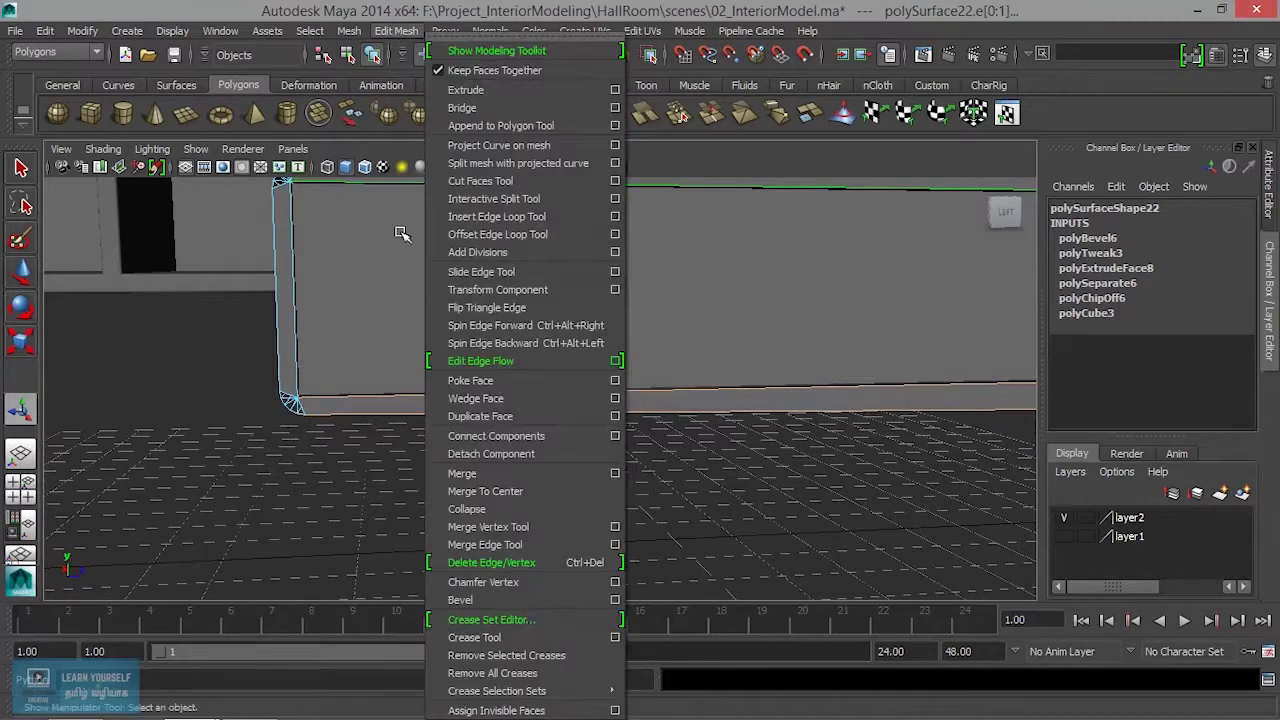
# - Bevel the book box's edges with offset 0.25 and 3 segments, then return to object selection
pyautogui.click(470, 603)
pyautogui.keyDown('alt'); pyautogui.moveTo(620, 446); pyautogui.dragTo(343, 503); pyautogui.keyUp('alt')
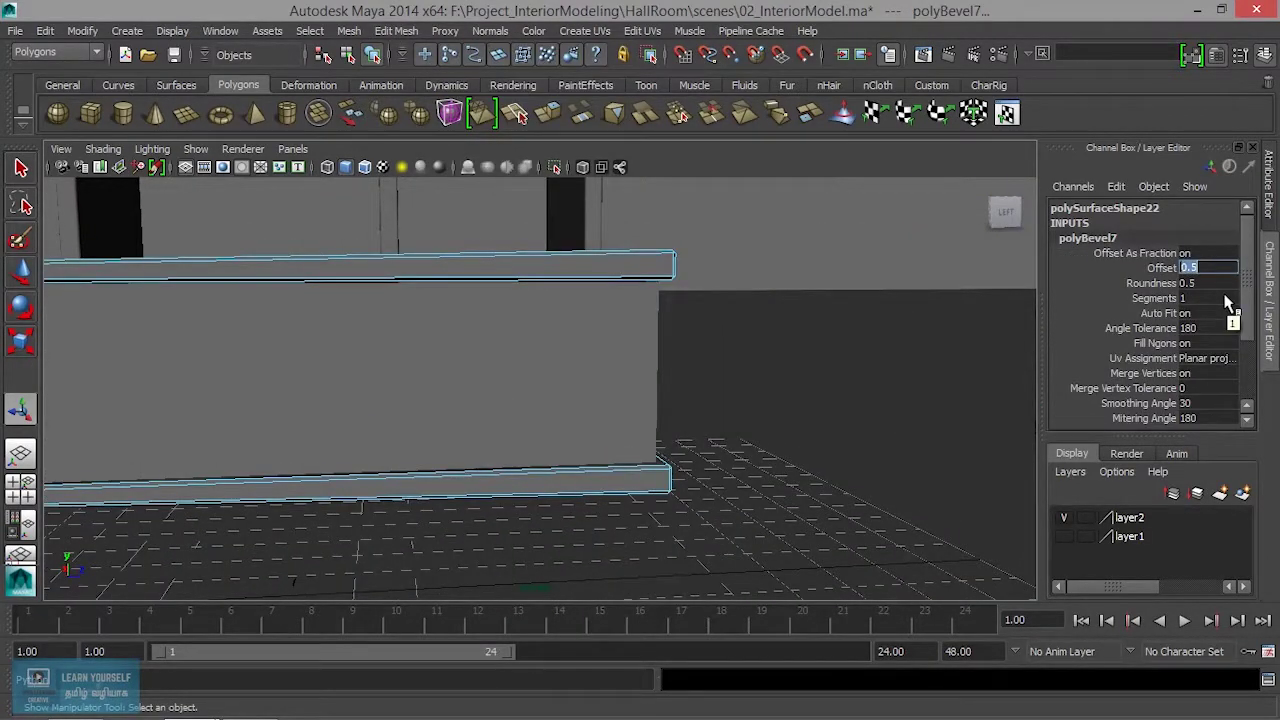
pyautogui.write('0.25')
pyautogui.press('Return')
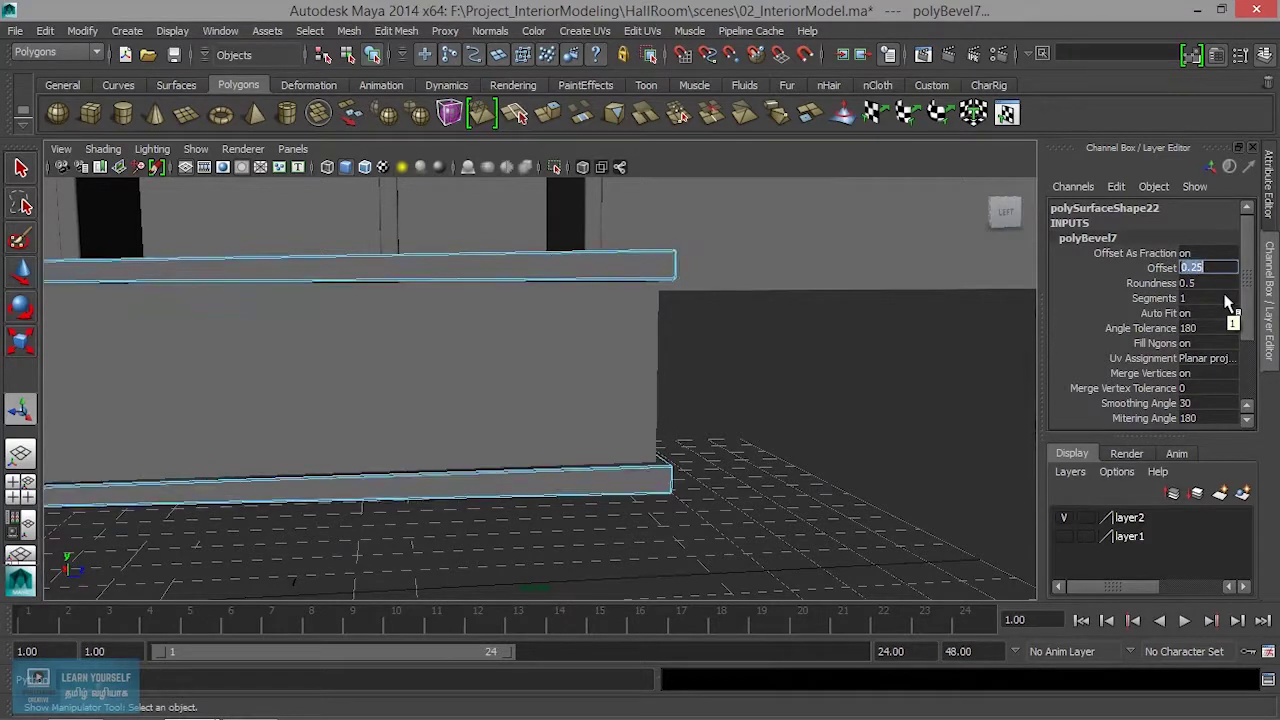
pyautogui.moveTo(655, 398)
pyautogui.keyDown('alt'); pyautogui.mouseDown()
pyautogui.moveTo(606, 454)
pyautogui.moveTo(734, 377)
pyautogui.moveTo(629, 477)
pyautogui.moveTo(700, 460)
pyautogui.mouseUp(); pyautogui.keyUp('alt')
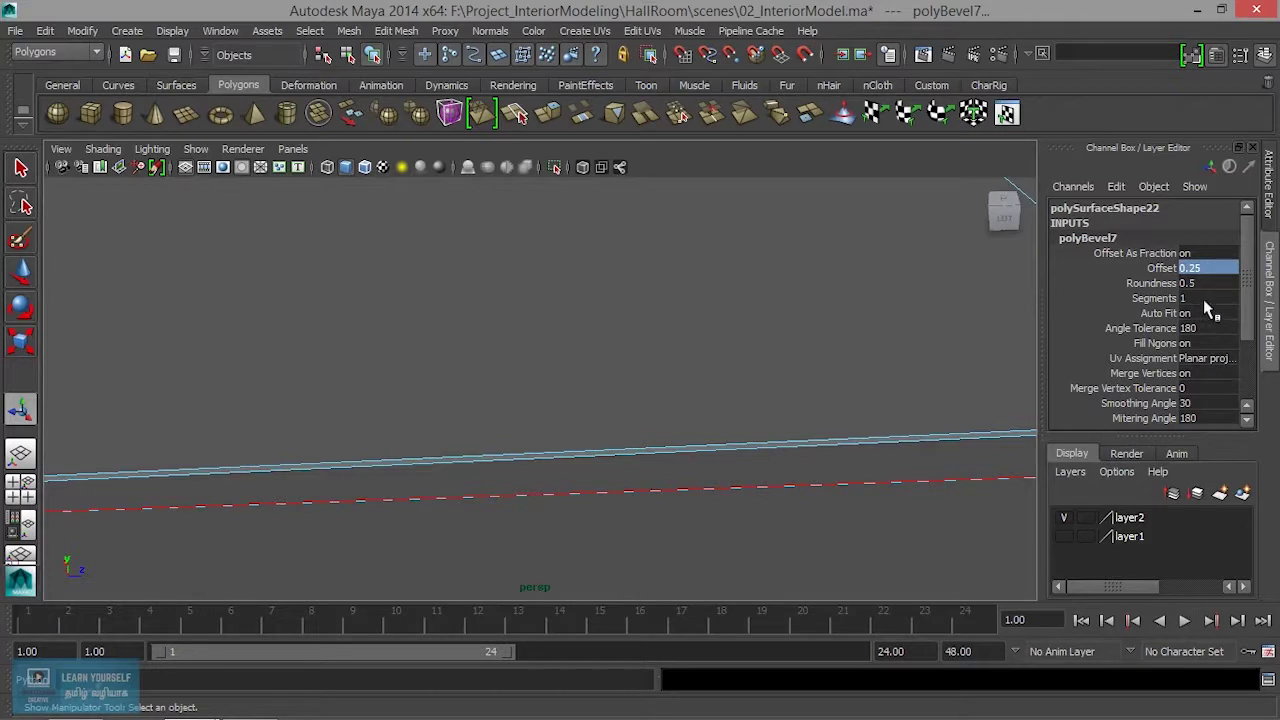
pyautogui.write('3')
pyautogui.press('Return')
pyautogui.keyDown('alt'); pyautogui.moveTo(838, 422); pyautogui.dragTo(681, 411); pyautogui.keyUp('alt')
pyautogui.moveTo(620, 340); pyautogui.dragTo(686, 271, button='right')
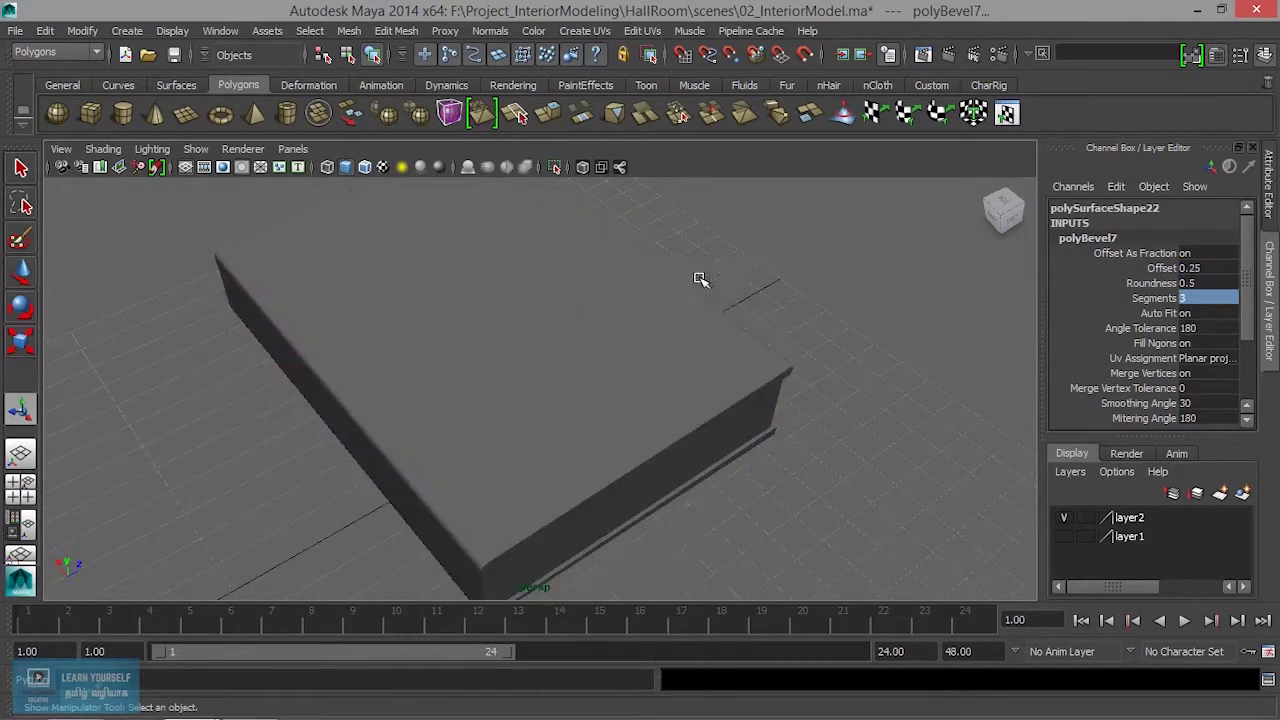
pyautogui.moveTo(843, 457)
pyautogui.keyDown('alt'); pyautogui.mouseDown()
pyautogui.moveTo(659, 439)
pyautogui.moveTo(680, 449)
pyautogui.mouseUp(); pyautogui.keyUp('alt')
pyautogui.click(614, 434)
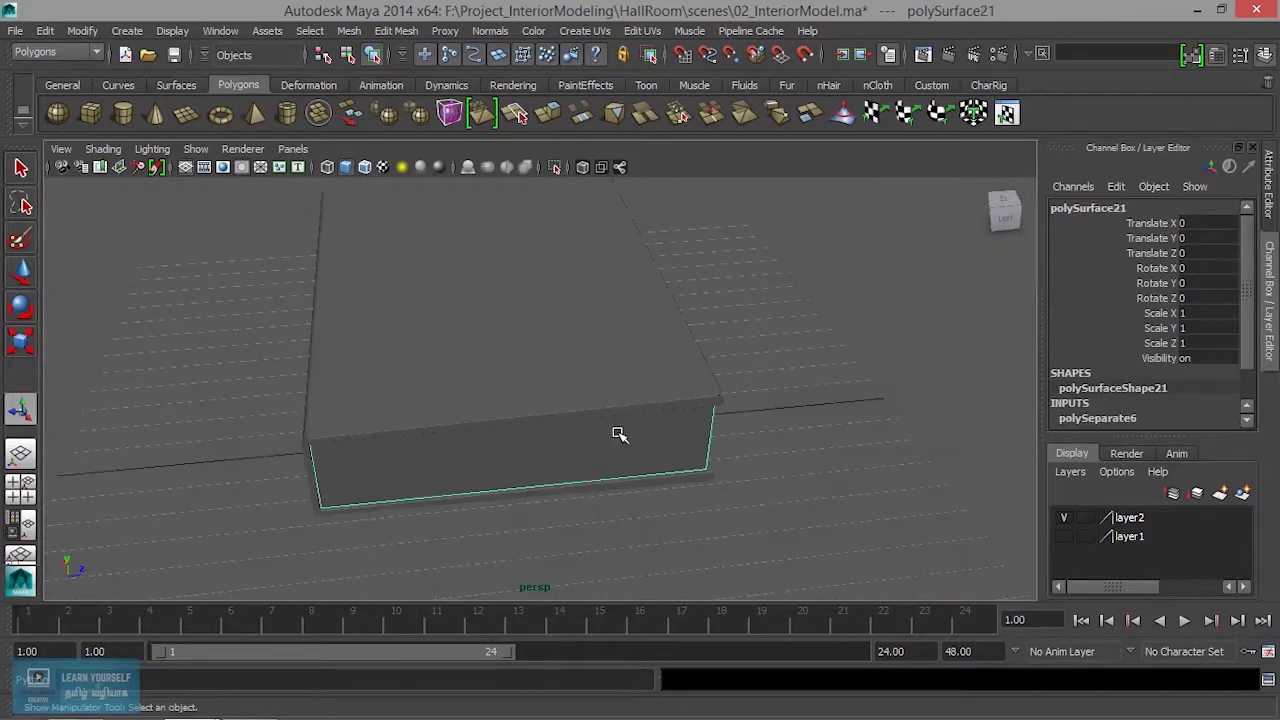
# - Select the main book box piece and switch the view to wireframe
pyautogui.keyDown('alt'); pyautogui.moveTo(614, 434); pyautogui.dragTo(614, 443, button='right'); pyautogui.keyUp('alt')
pyautogui.keyDown('alt'); pyautogui.moveTo(614, 443); pyautogui.dragTo(599, 510); pyautogui.keyUp('alt')
pyautogui.moveTo(599, 510)
pyautogui.keyDown('alt'); pyautogui.mouseDown(button='right')
pyautogui.moveTo(420, 491)
pyautogui.moveTo(543, 577)
pyautogui.mouseUp(button='right'); pyautogui.keyUp('alt')
pyautogui.moveTo(543, 577)
pyautogui.keyDown('alt'); pyautogui.mouseDown()
pyautogui.moveTo(434, 531)
pyautogui.moveTo(594, 517)
pyautogui.moveTo(674, 537)
pyautogui.moveTo(560, 334)
pyautogui.mouseUp(); pyautogui.keyUp('alt')
pyautogui.click(560, 334)
pyautogui.moveTo(722, 467)
pyautogui.keyDown('alt'); pyautogui.mouseDown()
pyautogui.moveTo(617, 529)
pyautogui.moveTo(631, 457)
pyautogui.moveTo(640, 506)
pyautogui.moveTo(672, 378)
pyautogui.moveTo(674, 263)
pyautogui.moveTo(771, 309)
pyautogui.moveTo(633, 280)
pyautogui.moveTo(593, 368)
pyautogui.mouseUp(); pyautogui.keyUp('alt')
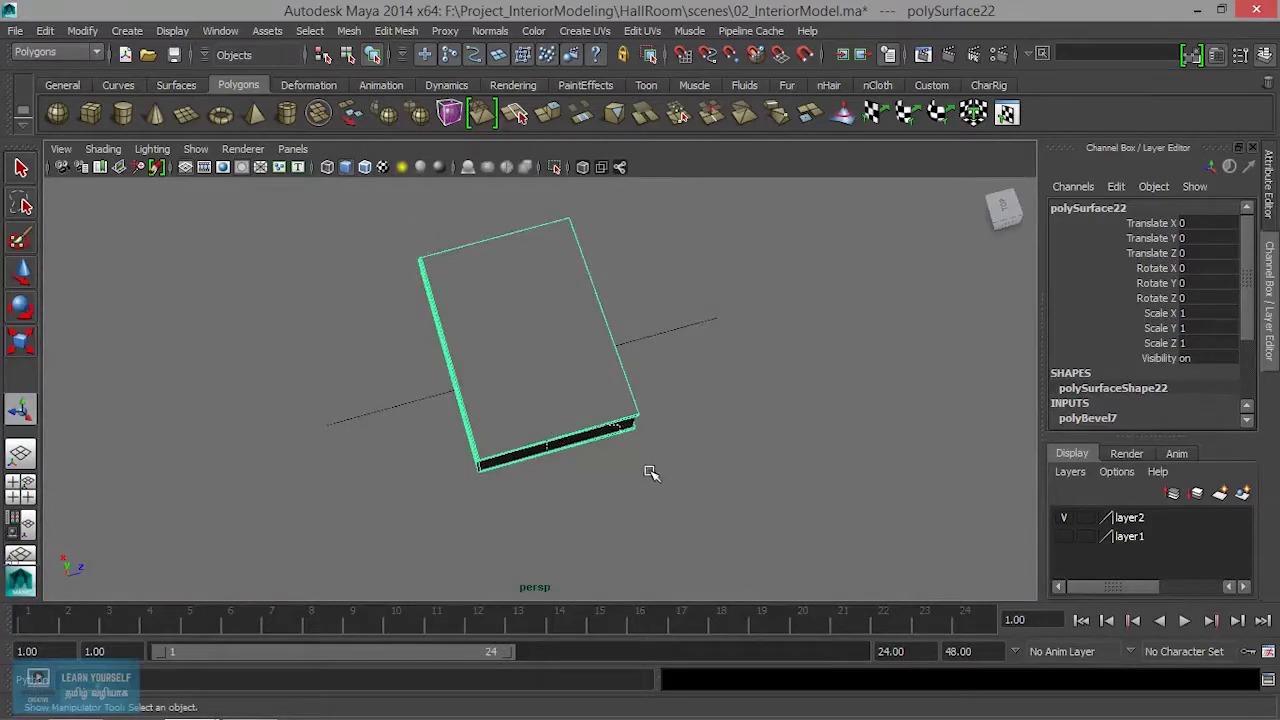
pyautogui.moveTo(657, 474)
pyautogui.keyDown('alt'); pyautogui.mouseDown()
pyautogui.moveTo(635, 356)
pyautogui.moveTo(623, 486)
pyautogui.moveTo(565, 455)
pyautogui.mouseUp(); pyautogui.keyUp('alt')
pyautogui.press('4')
# - Combine the two book pieces into polySurface23 with Mesh > Combine and return to shaded display
pyautogui.click(352, 31)
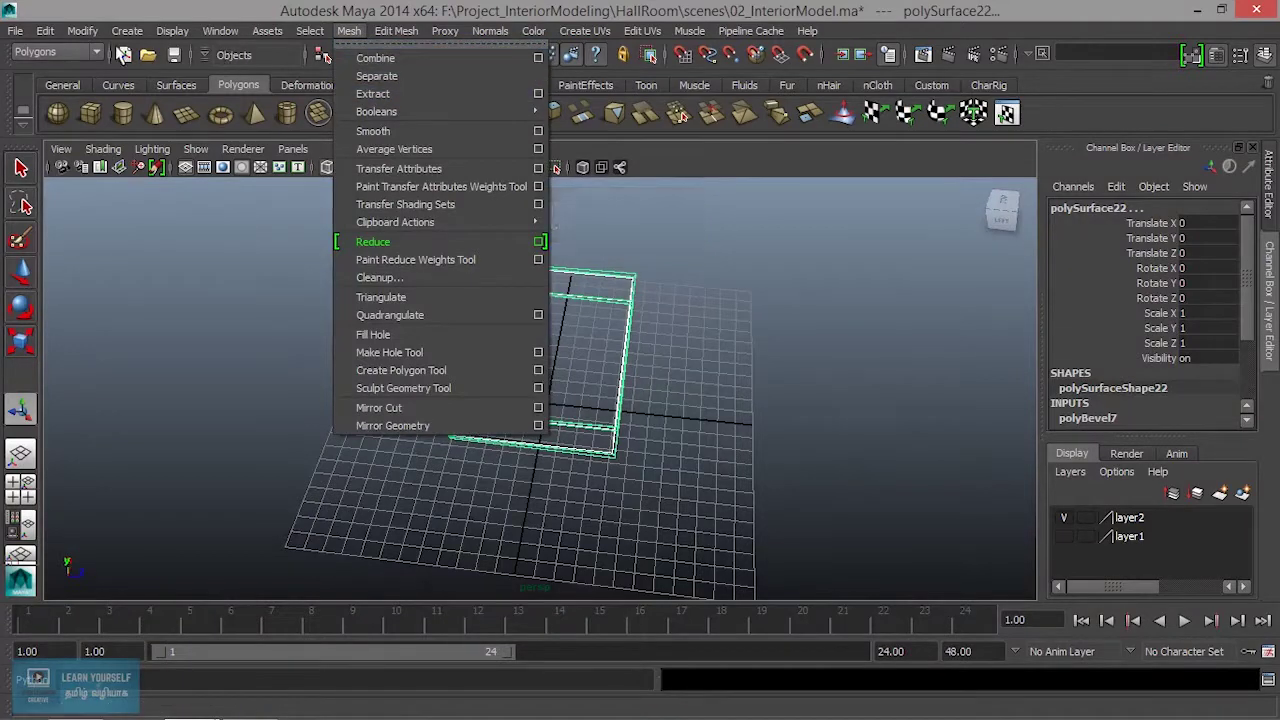
pyautogui.click(46, 31)
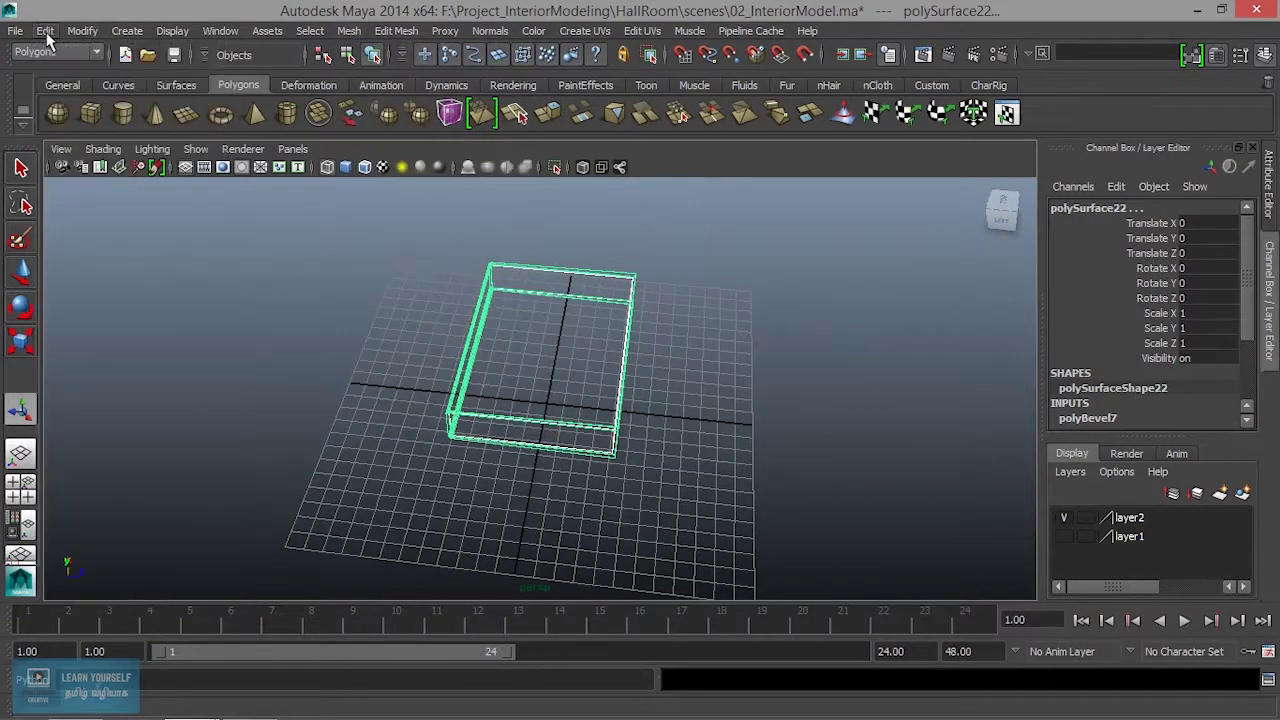
pyautogui.click(349, 31)
pyautogui.click(386, 62)
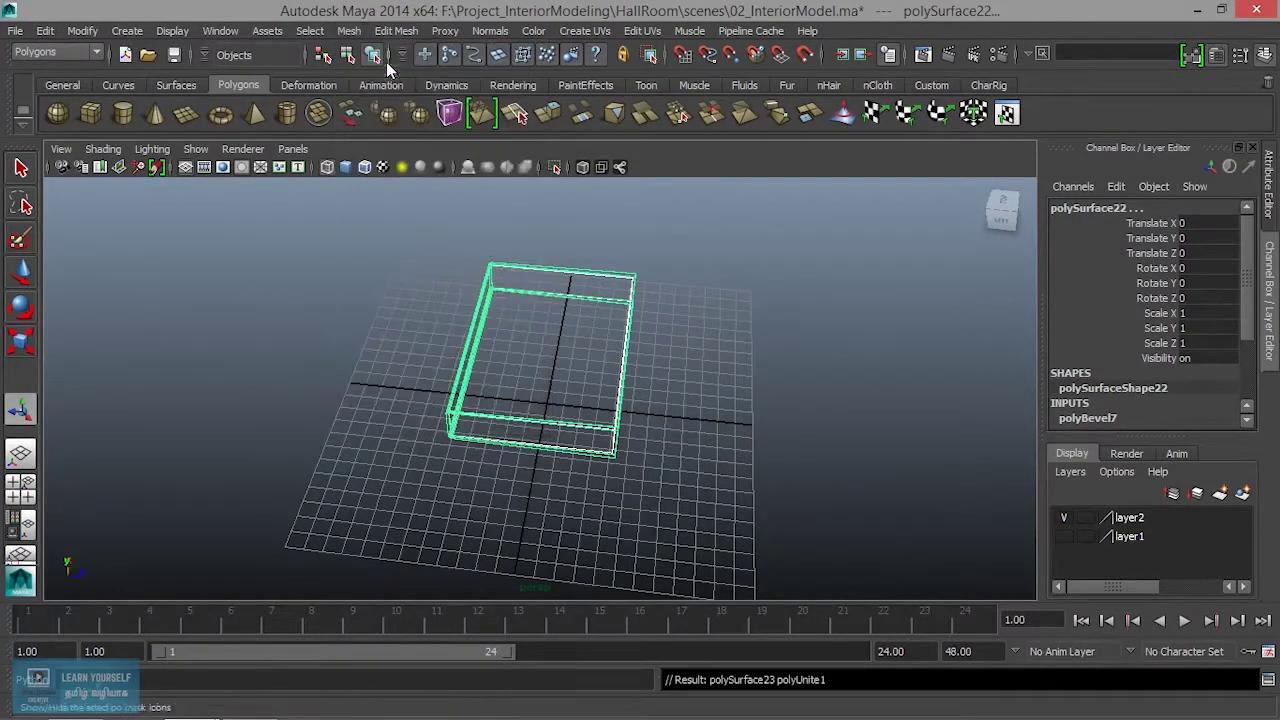
pyautogui.click(679, 437)
pyautogui.press('5')
pyautogui.moveTo(646, 429)
pyautogui.keyDown('alt'); pyautogui.mouseDown()
pyautogui.moveTo(543, 429)
pyautogui.moveTo(563, 377)
pyautogui.mouseUp(); pyautogui.keyUp('alt')
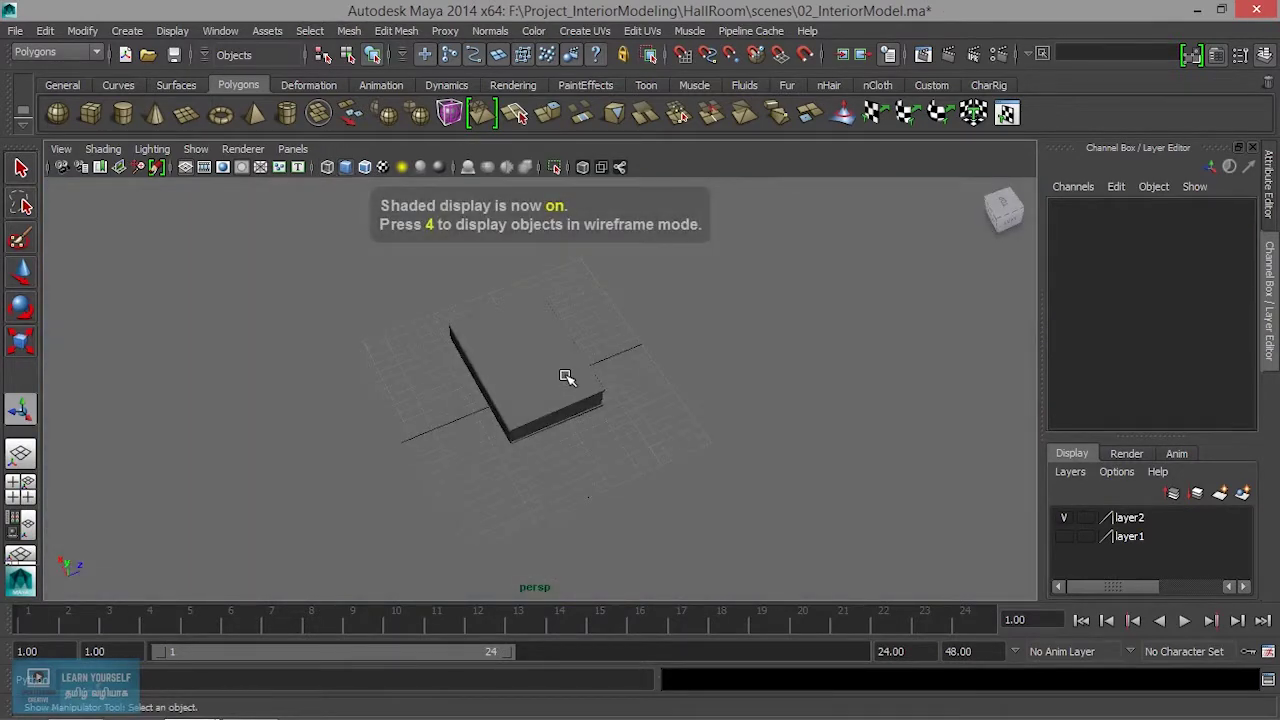
# - Lift the combined book from the floor up into the shelf
pyautogui.click(566, 377)
pyautogui.scroll(-2, 571, 429)
pyautogui.keyDown('alt'); pyautogui.moveTo(571, 429); pyautogui.dragTo(786, 514, button='middle'); pyautogui.keyUp('alt')
pyautogui.scroll(-3, 691, 503)
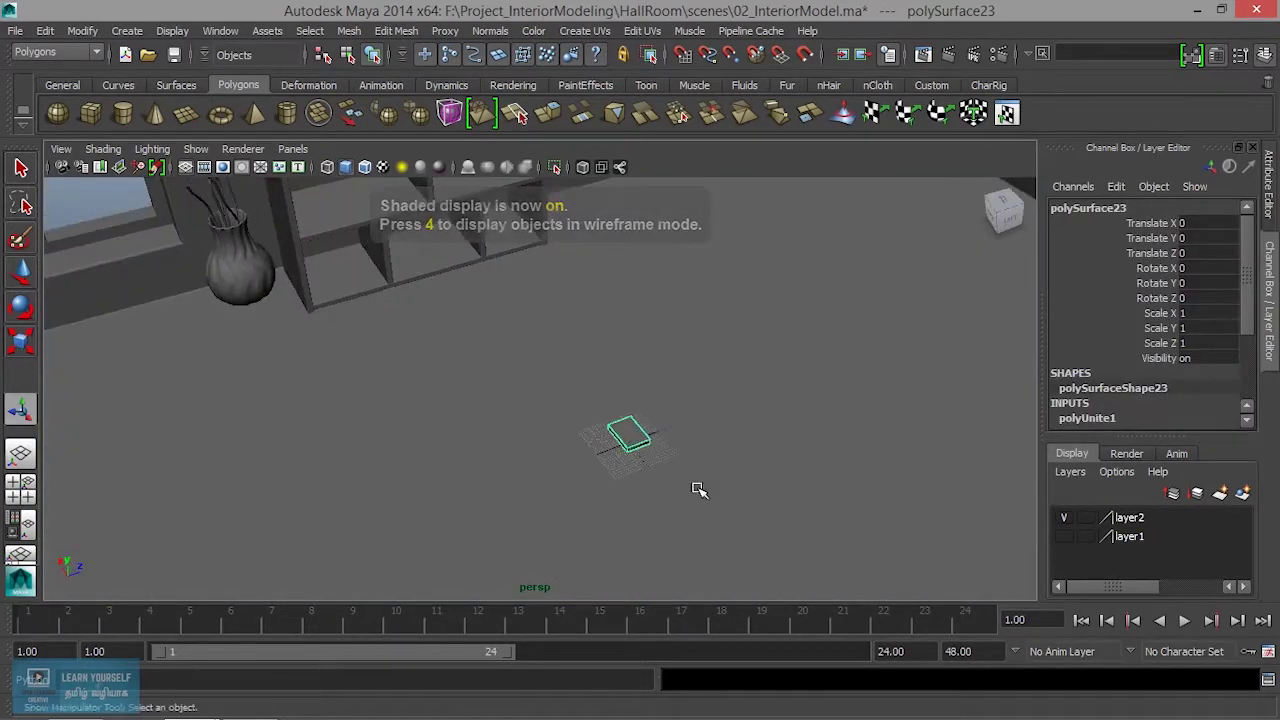
pyautogui.press('w')
pyautogui.moveTo(602, 408)
pyautogui.mouseDown()
pyautogui.moveTo(519, 259)
pyautogui.moveTo(393, 243)
pyautogui.moveTo(316, 169)
pyautogui.mouseUp()
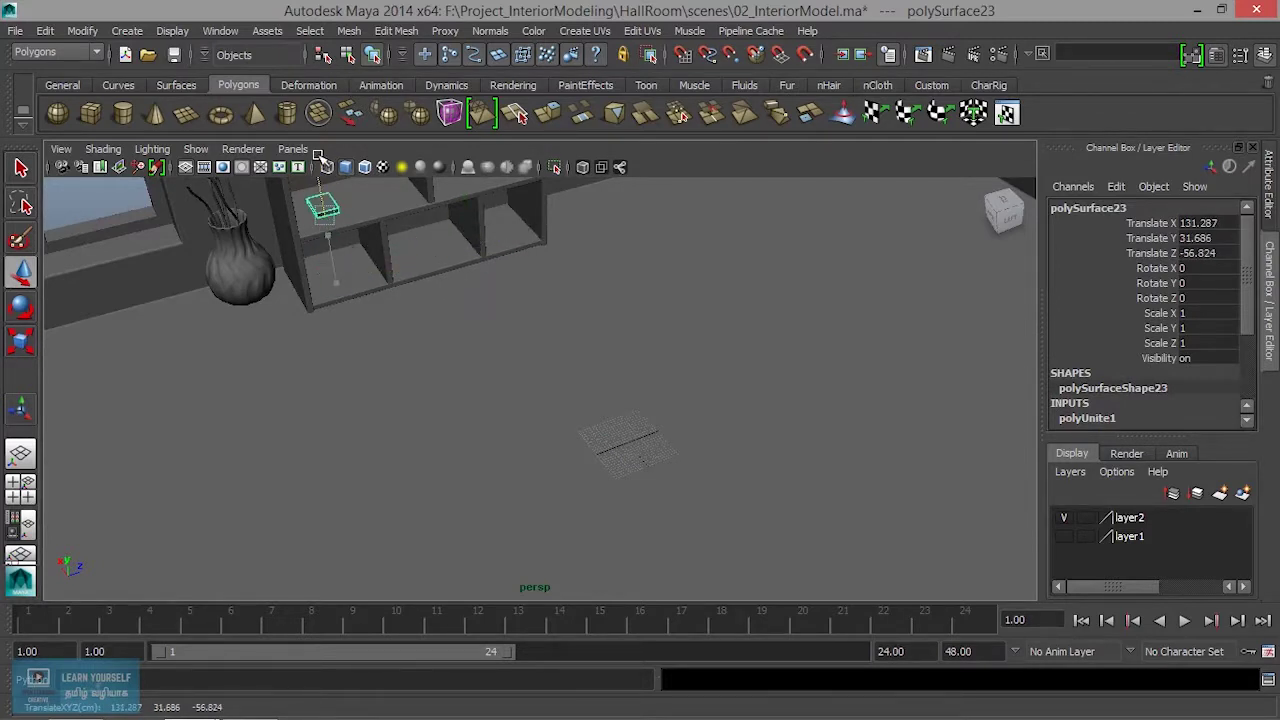
pyautogui.press('f')
pyautogui.moveTo(380, 300)
pyautogui.keyDown('alt'); pyautogui.mouseDown()
pyautogui.moveTo(434, 337)
pyautogui.moveTo(486, 334)
pyautogui.mouseUp(); pyautogui.keyUp('alt')
# - Scale the book uniformly to 1.936
pyautogui.press('r')
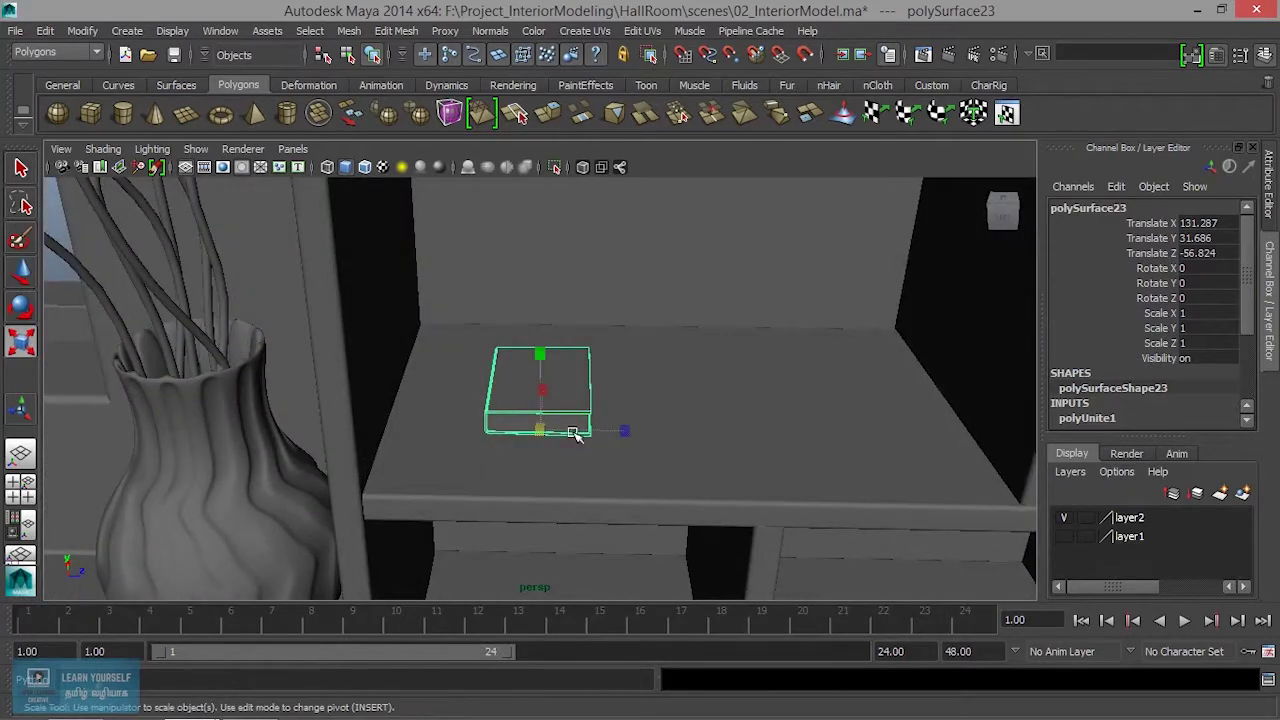
pyautogui.moveTo(557, 440); pyautogui.dragTo(634, 466)
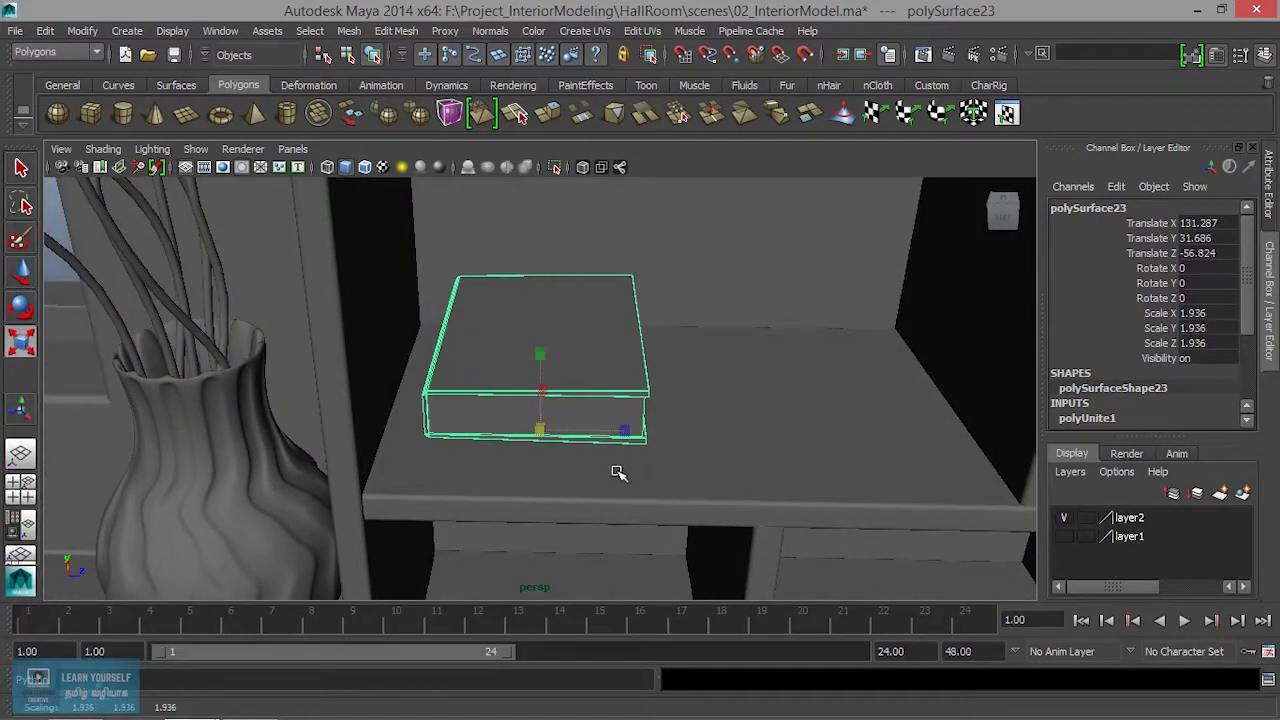
pyautogui.click(574, 457)
pyautogui.click(580, 410)
# - Rotate the book 90° on Z and tilt it upright around X
pyautogui.press('e')
pyautogui.moveTo(549, 394)
pyautogui.mouseDown()
pyautogui.moveTo(546, 491)
pyautogui.moveTo(680, 477)
pyautogui.moveTo(560, 486)
pyautogui.mouseUp()
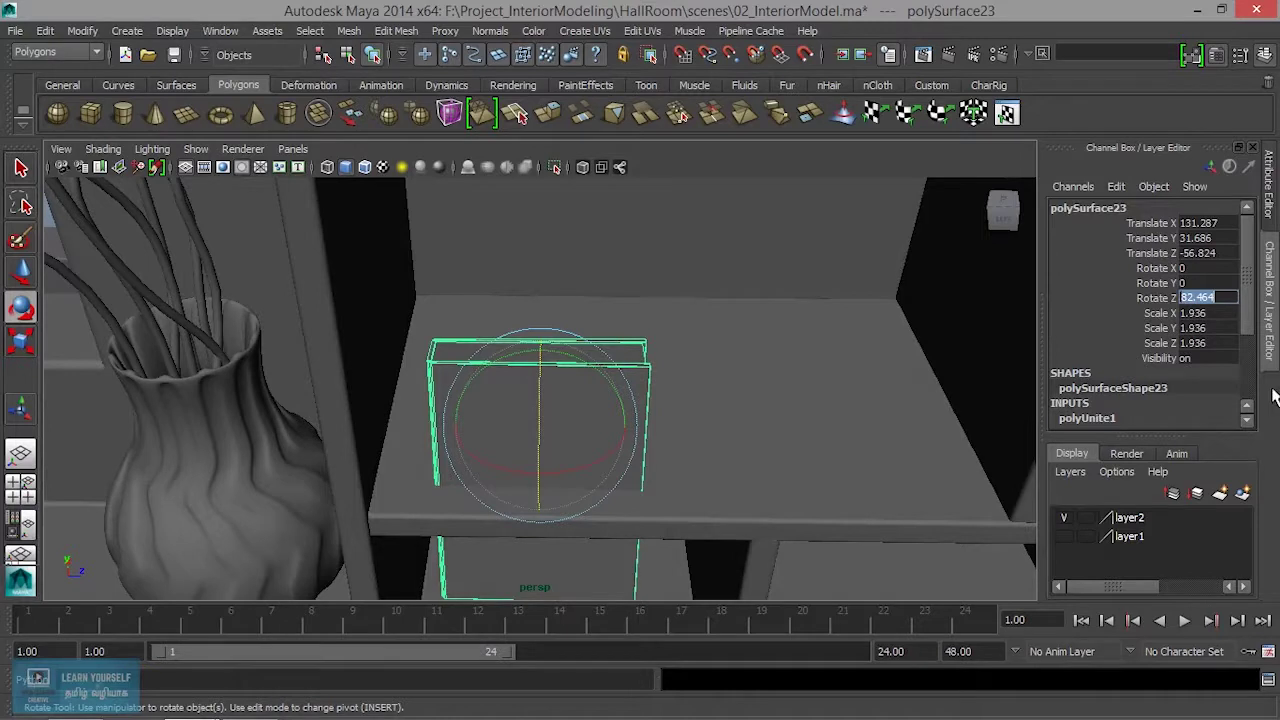
pyautogui.write('90')
pyautogui.press('Return')
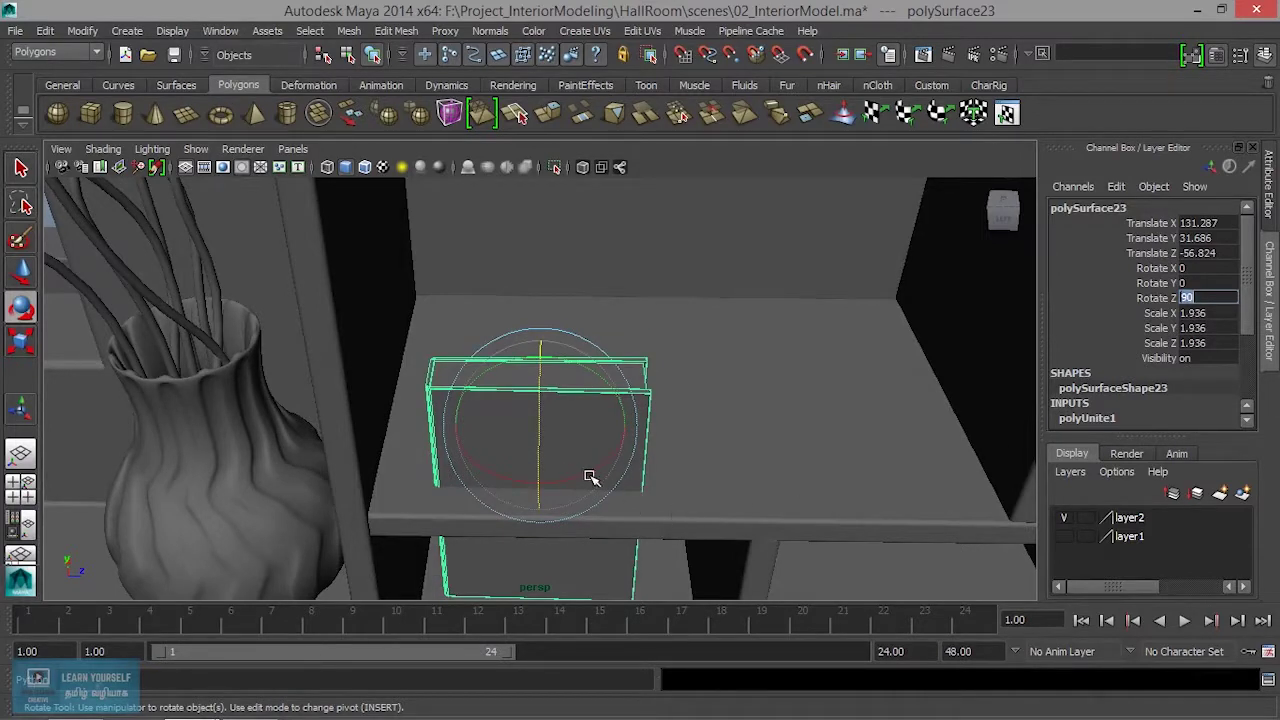
pyautogui.moveTo(567, 476)
pyautogui.mouseDown()
pyautogui.moveTo(623, 363)
pyautogui.moveTo(646, 423)
pyautogui.moveTo(589, 366)
pyautogui.mouseUp()
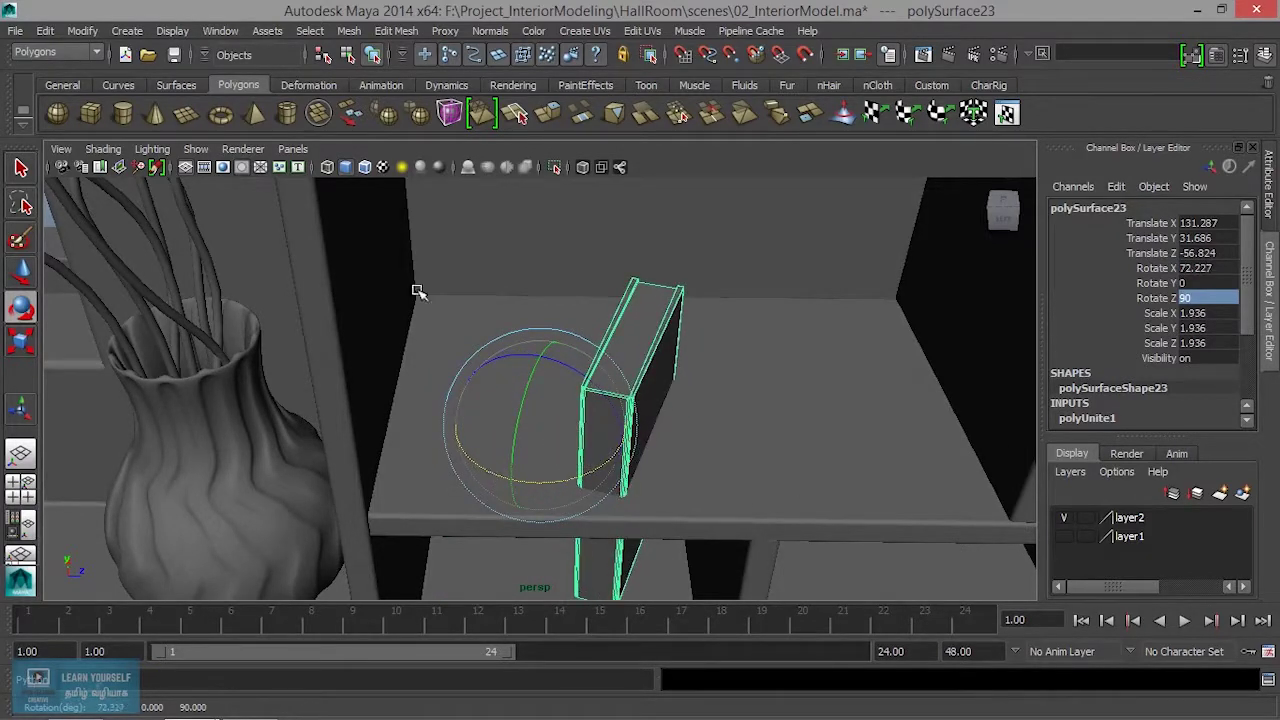
pyautogui.click(86, 38)
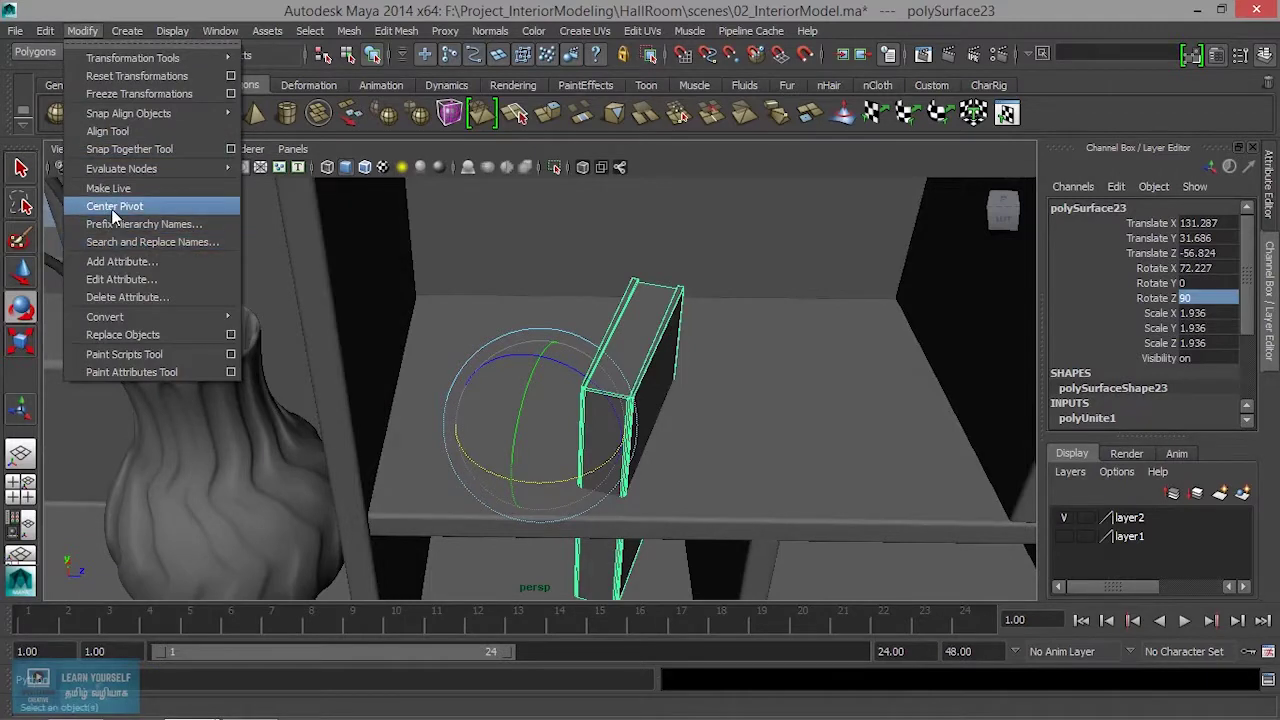
# - Center the book's pivot and set its X rotation to 90
pyautogui.click(95, 205)
pyautogui.moveTo(682, 494)
pyautogui.mouseDown()
pyautogui.moveTo(671, 486)
pyautogui.moveTo(690, 485)
pyautogui.mouseUp()
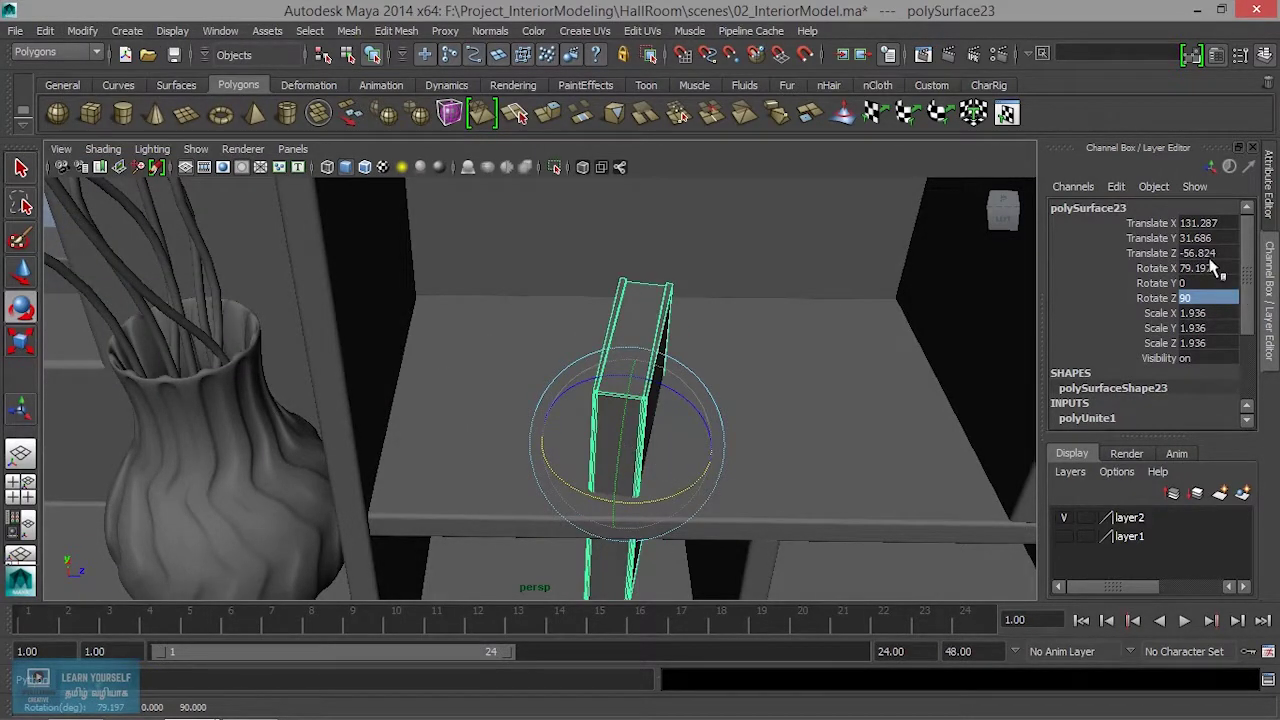
pyautogui.write('90')
pyautogui.press('Return')
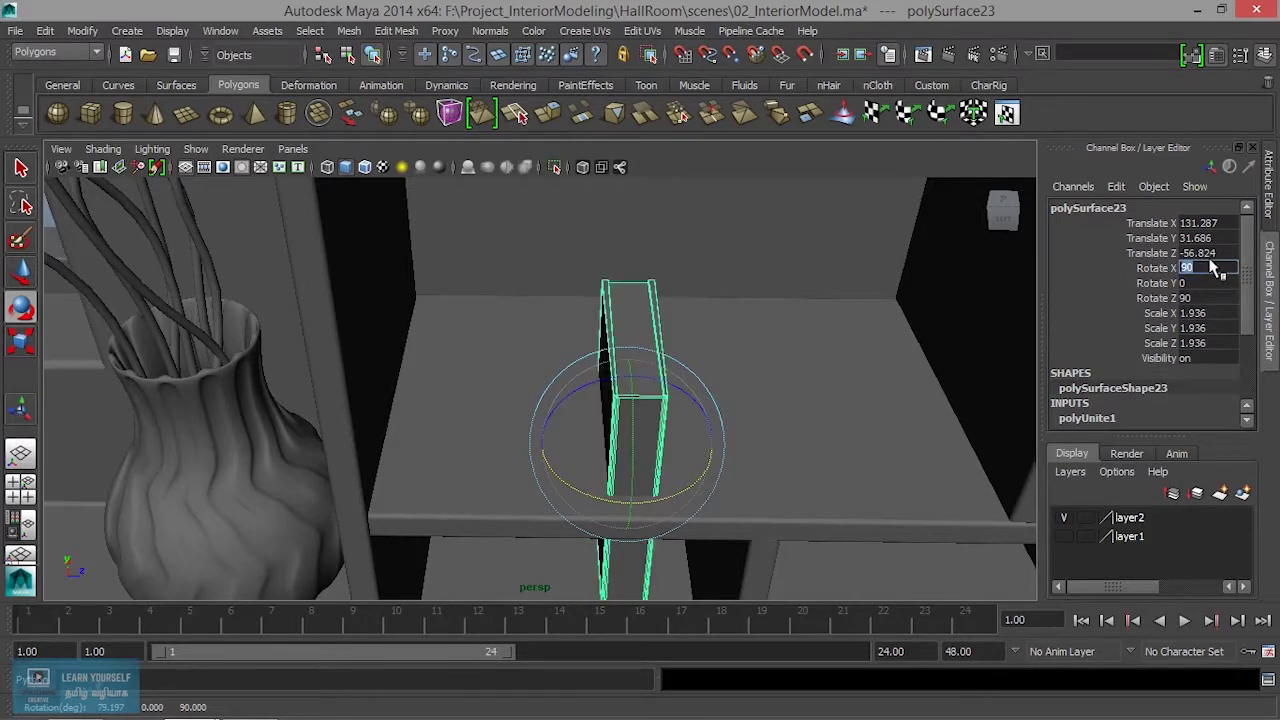
pyautogui.moveTo(729, 437)
pyautogui.keyDown('alt'); pyautogui.mouseDown()
pyautogui.moveTo(697, 349)
pyautogui.moveTo(596, 356)
pyautogui.moveTo(620, 485)
pyautogui.moveTo(600, 271)
pyautogui.moveTo(614, 406)
pyautogui.moveTo(566, 403)
pyautogui.moveTo(690, 380)
pyautogui.mouseUp(); pyautogui.keyUp('alt')
# - Seat the book, leaning about 25.5° on Y, deeper in the compartment on the shelf, then duplicate it
pyautogui.press('w')
pyautogui.moveTo(684, 335)
pyautogui.mouseDown()
pyautogui.moveTo(529, 358)
pyautogui.moveTo(609, 437)
pyautogui.moveTo(591, 369)
pyautogui.mouseUp()
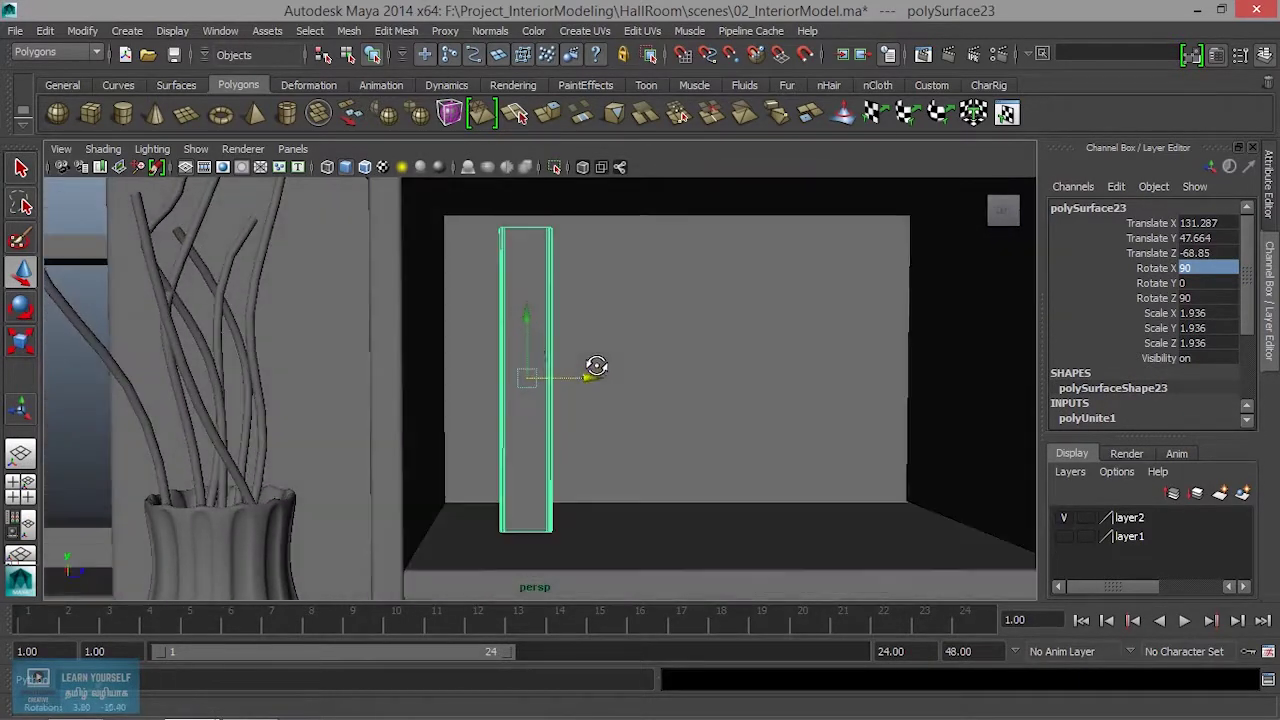
pyautogui.moveTo(523, 323)
pyautogui.mouseDown()
pyautogui.moveTo(583, 346)
pyautogui.moveTo(537, 316)
pyautogui.mouseUp()
pyautogui.press('e')
pyautogui.hotkey('ctrl', 'z')
pyautogui.moveTo(564, 370)
pyautogui.keyDown('alt'); pyautogui.mouseDown()
pyautogui.moveTo(583, 429)
pyautogui.moveTo(570, 404)
pyautogui.mouseUp(); pyautogui.keyUp('alt')
pyautogui.press('w')
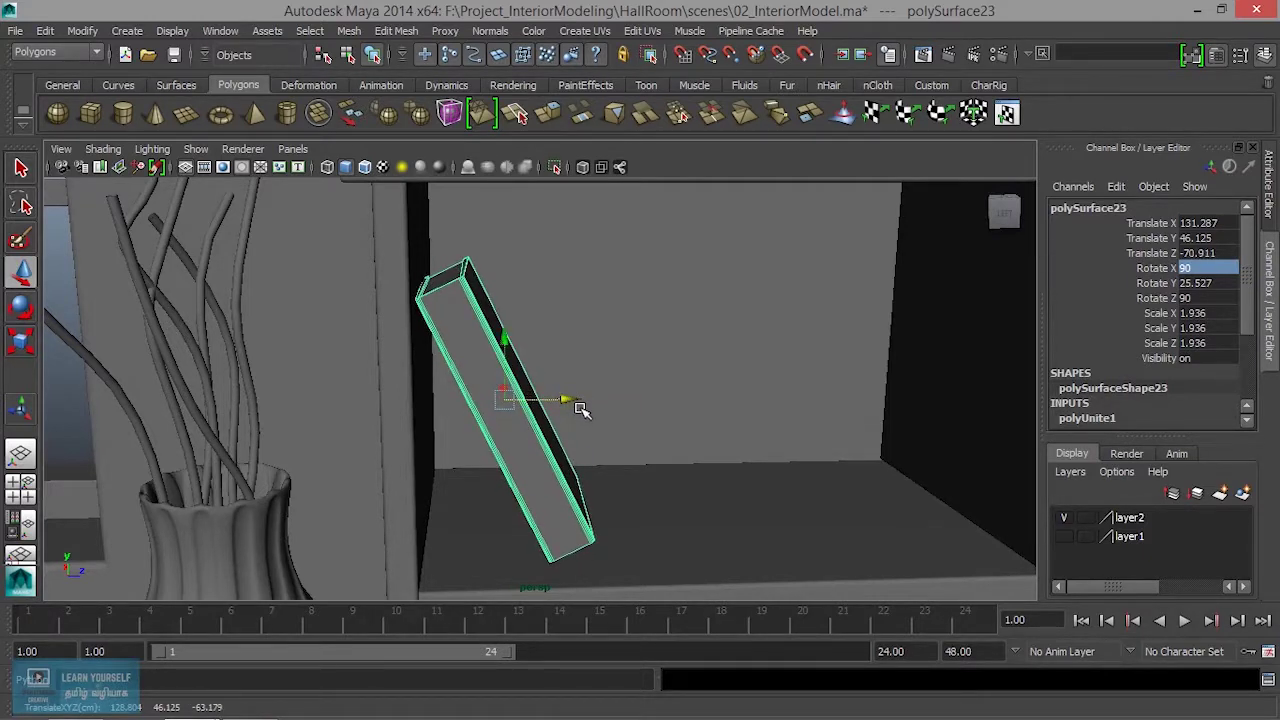
pyautogui.hotkey('ctrl', 'd')
# - Slide the duplicate beside the first book with a slightly smaller lean
pyautogui.moveTo(568, 399); pyautogui.dragTo(624, 399)
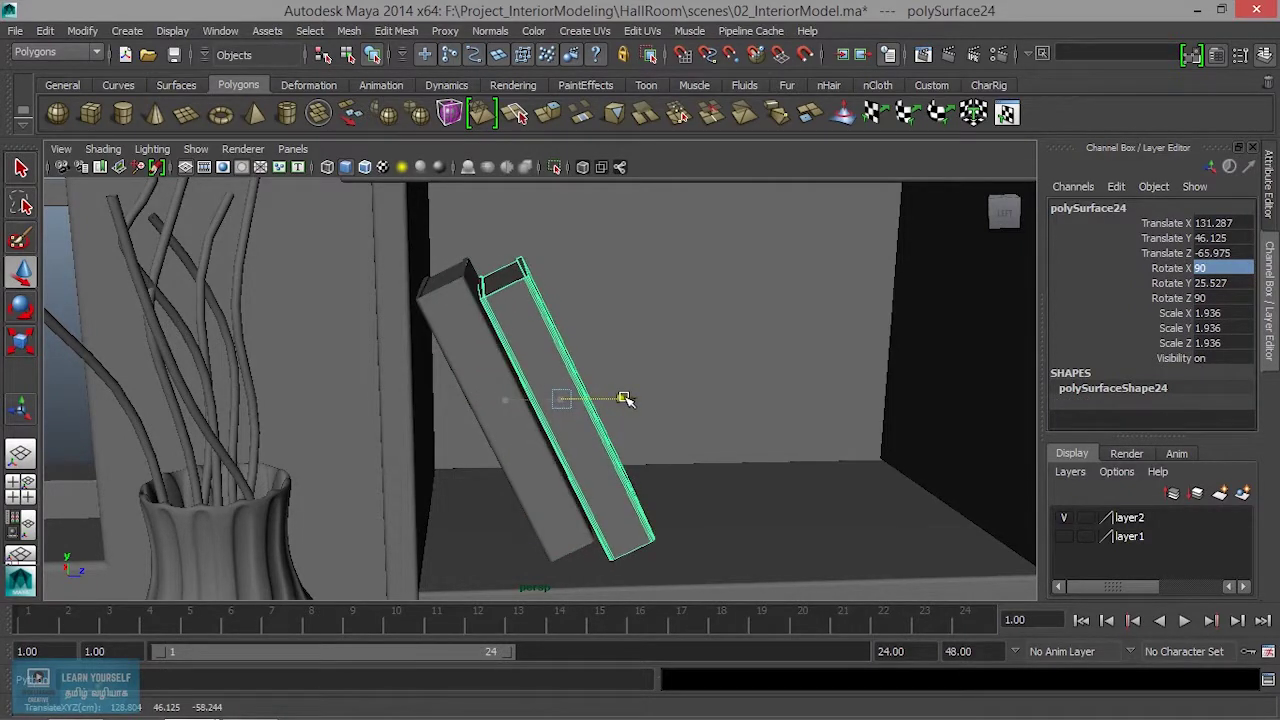
pyautogui.press('e')
pyautogui.moveTo(619, 341); pyautogui.dragTo(621, 346)
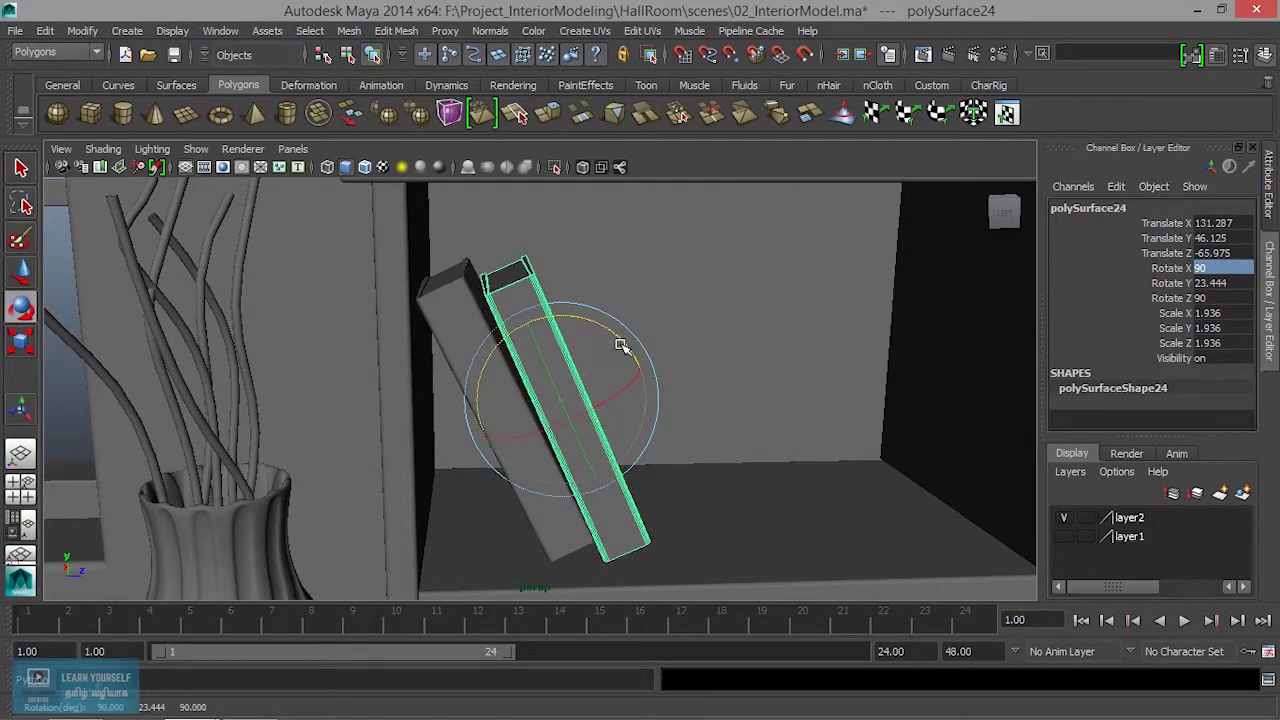
# - Duplicate a third book, place it beside the second and lean it further
pyautogui.hotkey('ctrl', 'd')
pyautogui.press('w')
pyautogui.moveTo(625, 400); pyautogui.dragTo(680, 401)
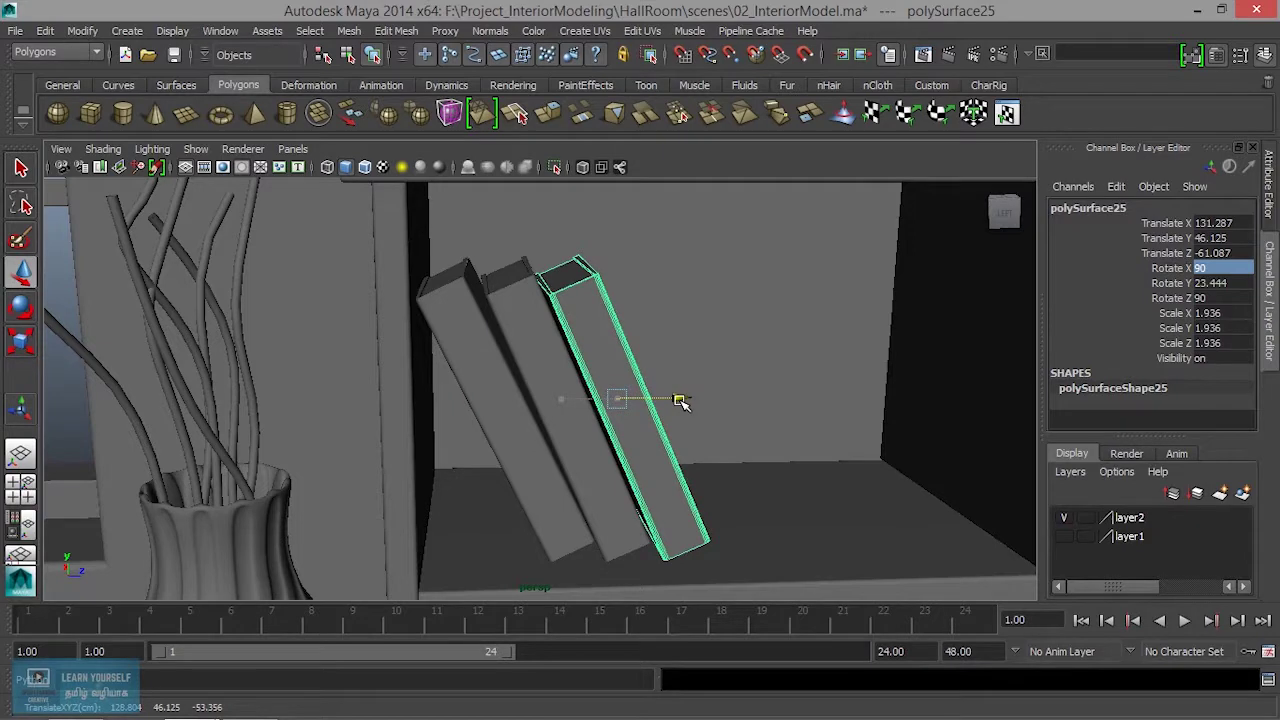
pyautogui.press('e')
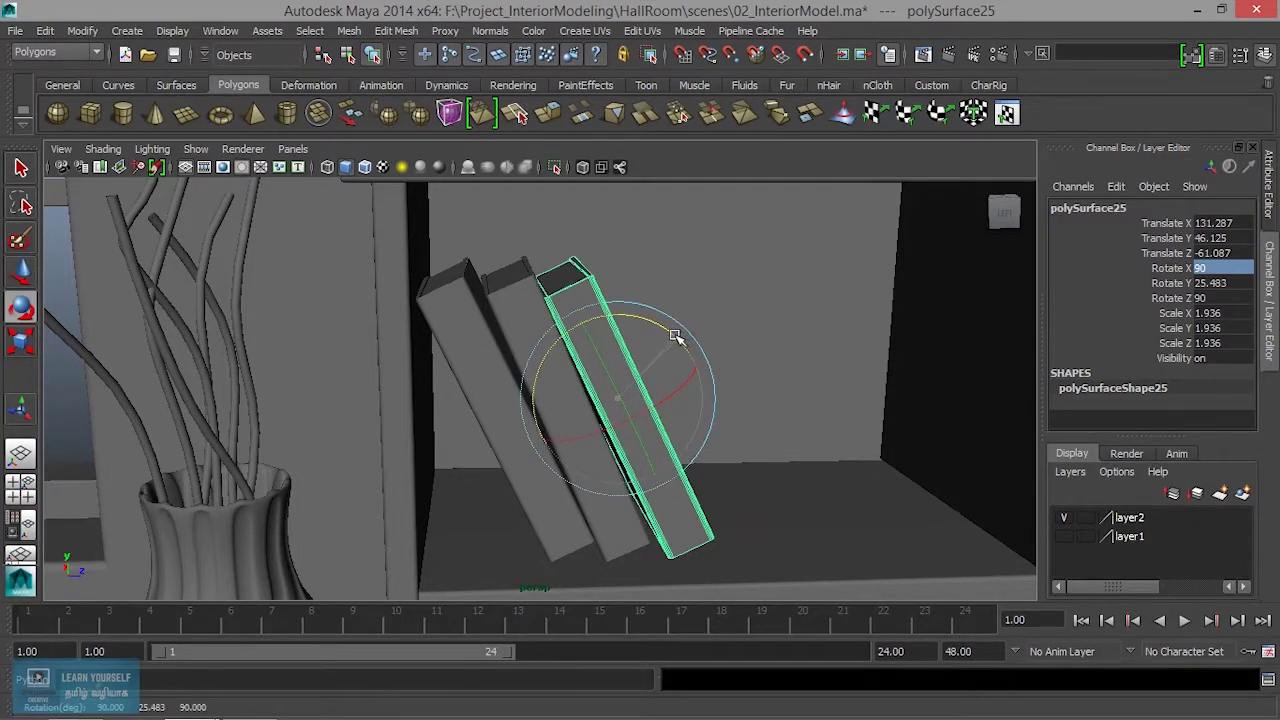
pyautogui.moveTo(677, 337); pyautogui.dragTo(669, 335)
pyautogui.press('w')
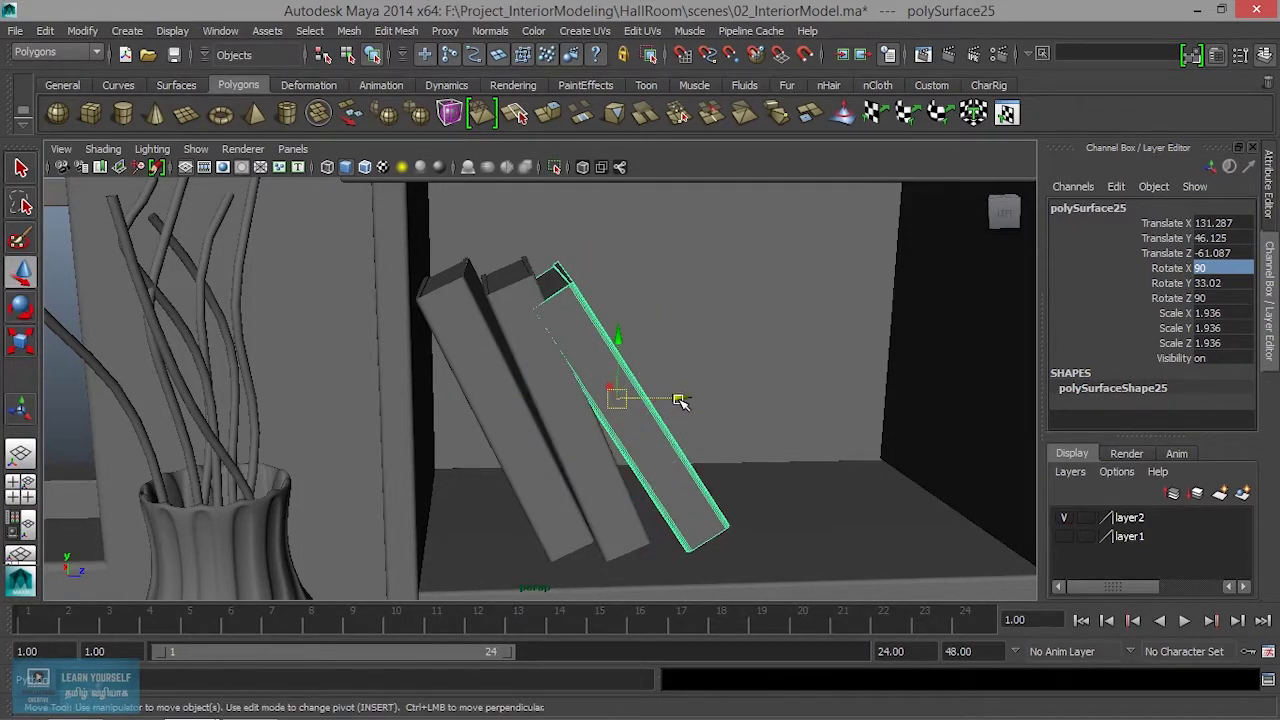
pyautogui.moveTo(680, 401); pyautogui.dragTo(701, 398)
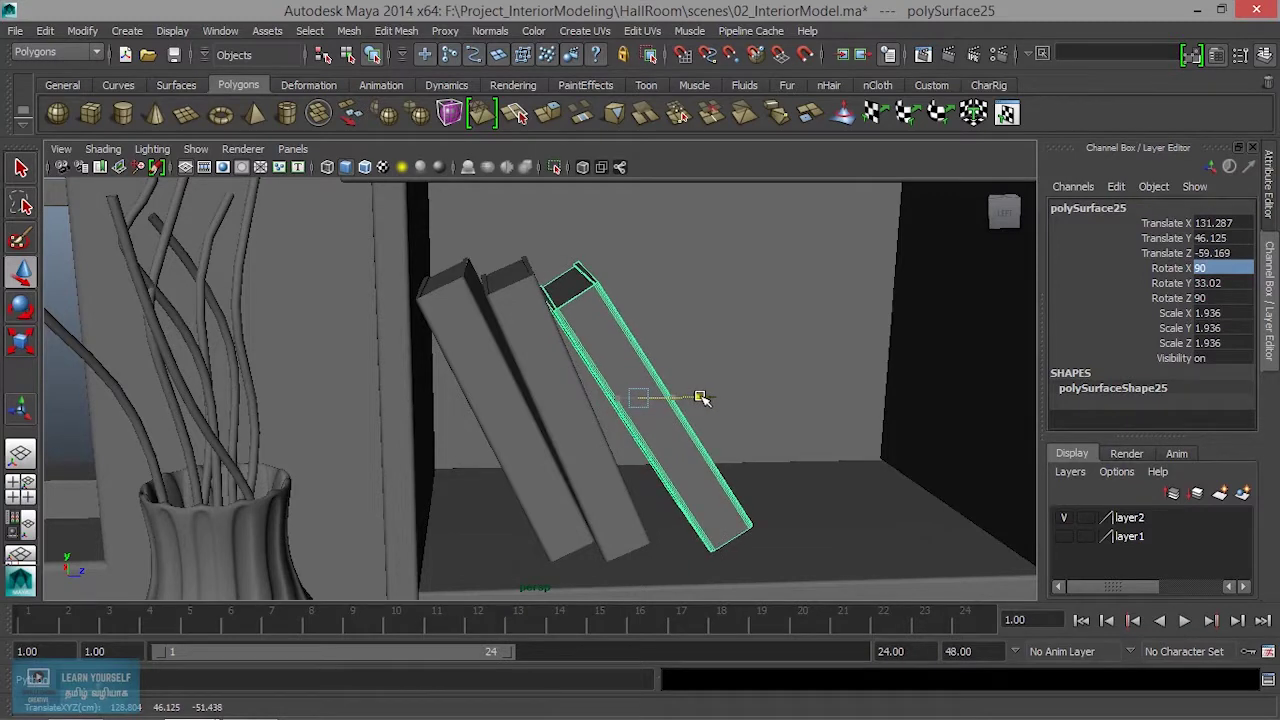
# - Duplicate a fourth book and slide it along the shelf to complete the row
pyautogui.keyDown('alt'); pyautogui.moveTo(772, 480); pyautogui.dragTo(737, 487); pyautogui.keyUp('alt')
pyautogui.hotkey('ctrl', 'd')
pyautogui.moveTo(694, 410)
pyautogui.mouseDown()
pyautogui.moveTo(760, 418)
pyautogui.moveTo(770, 443)
pyautogui.mouseUp()
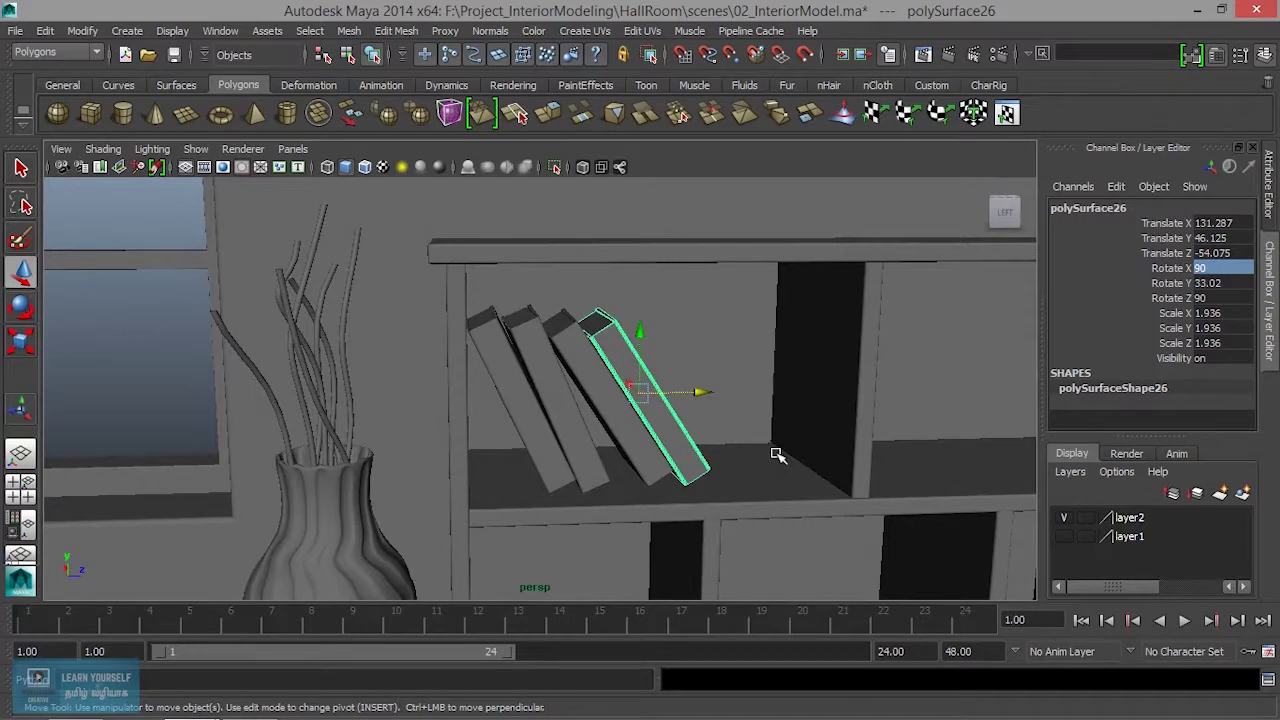
pyautogui.scroll(-1, 734, 473)
# - Select the four leaning books in the left compartment
pyautogui.click(757, 480)
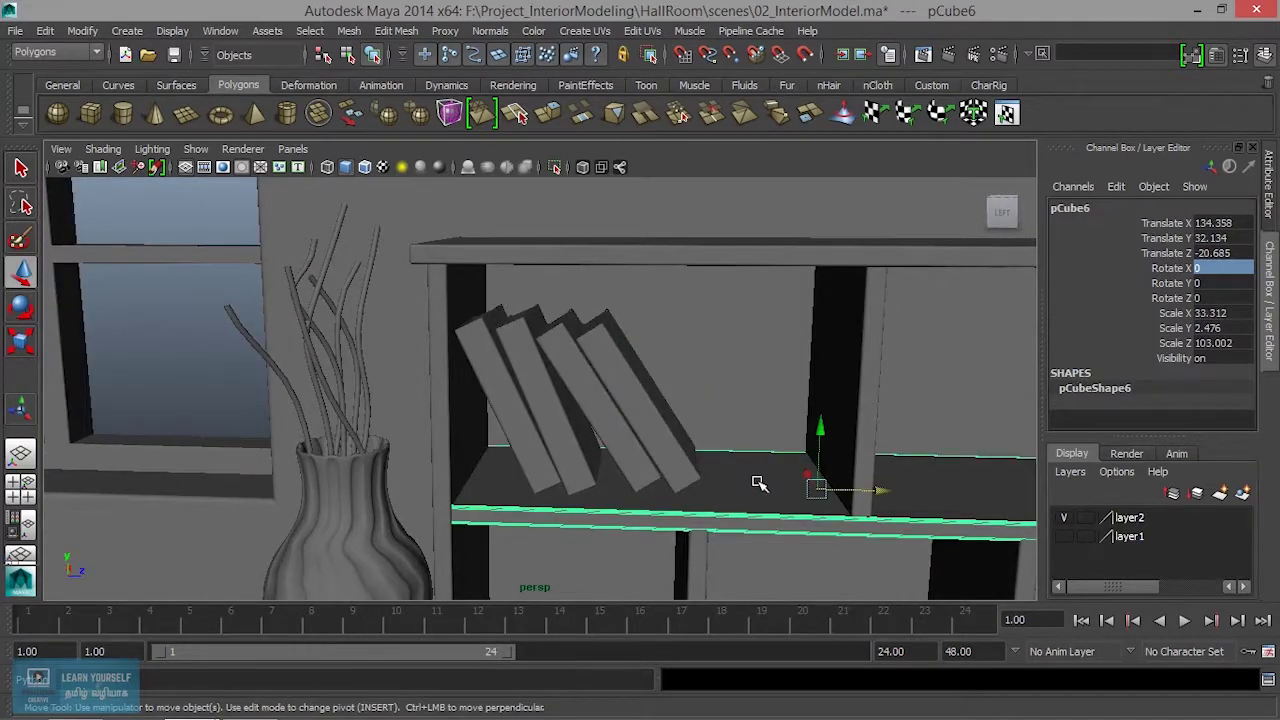
pyautogui.scroll(-4, 757, 480)
pyautogui.scroll(3, 578, 497)
pyautogui.keyDown('alt'); pyautogui.moveTo(578, 497); pyautogui.dragTo(641, 466); pyautogui.keyUp('alt')
pyautogui.click(615, 452)
pyautogui.keyDown('shift'); pyautogui.click(552, 436); pyautogui.keyUp('shift')
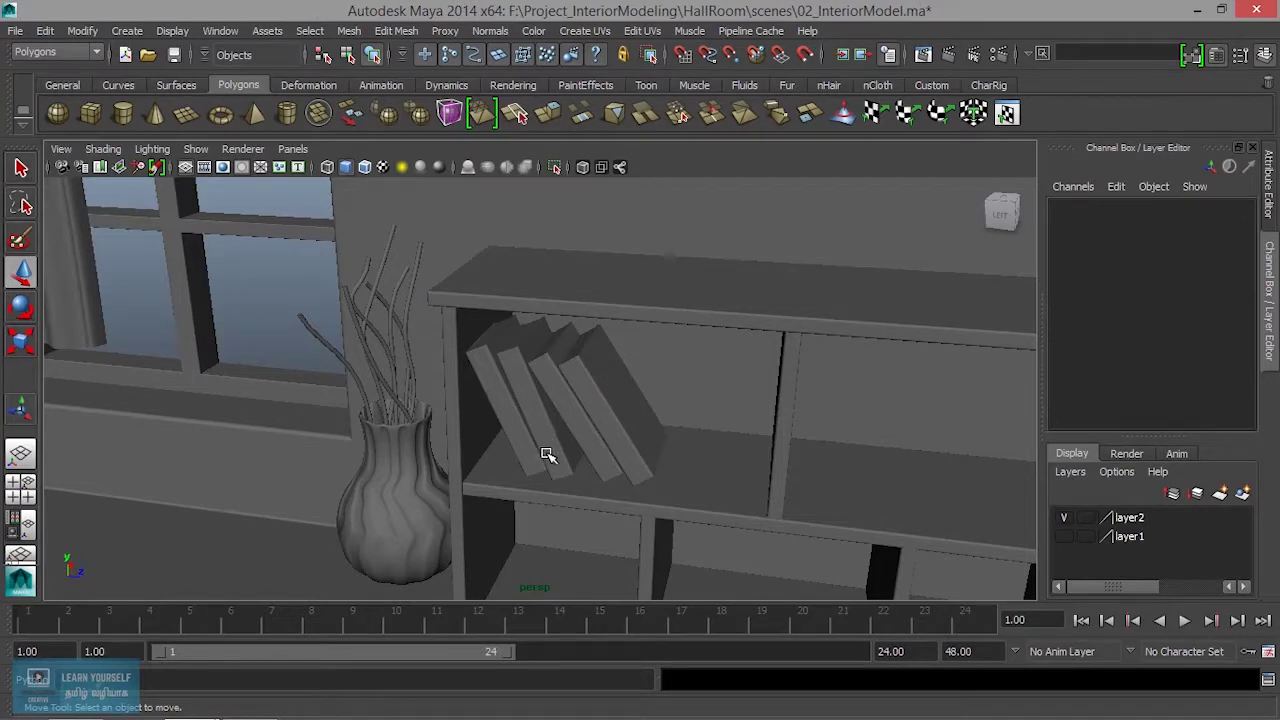
pyautogui.keyDown('alt'); pyautogui.moveTo(548, 455); pyautogui.dragTo(577, 449); pyautogui.keyUp('alt')
pyautogui.click(534, 423)
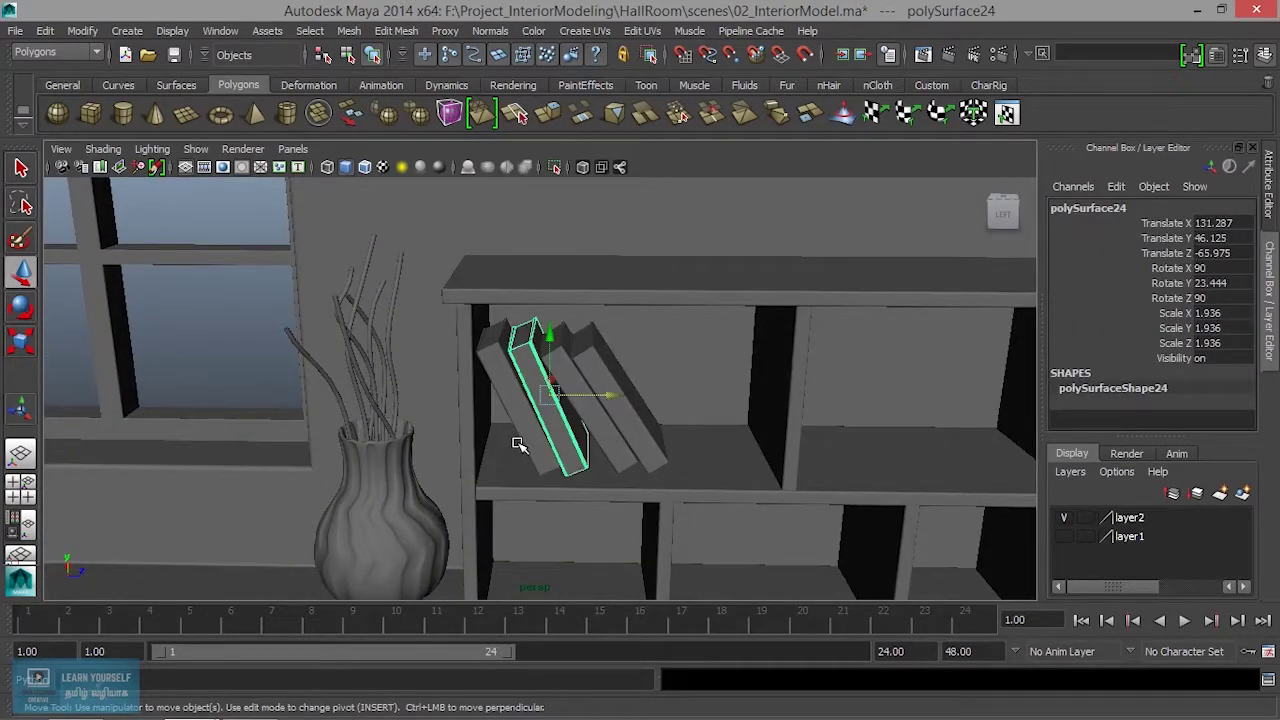
pyautogui.keyDown('alt'); pyautogui.moveTo(562, 440); pyautogui.dragTo(621, 403); pyautogui.keyUp('alt')
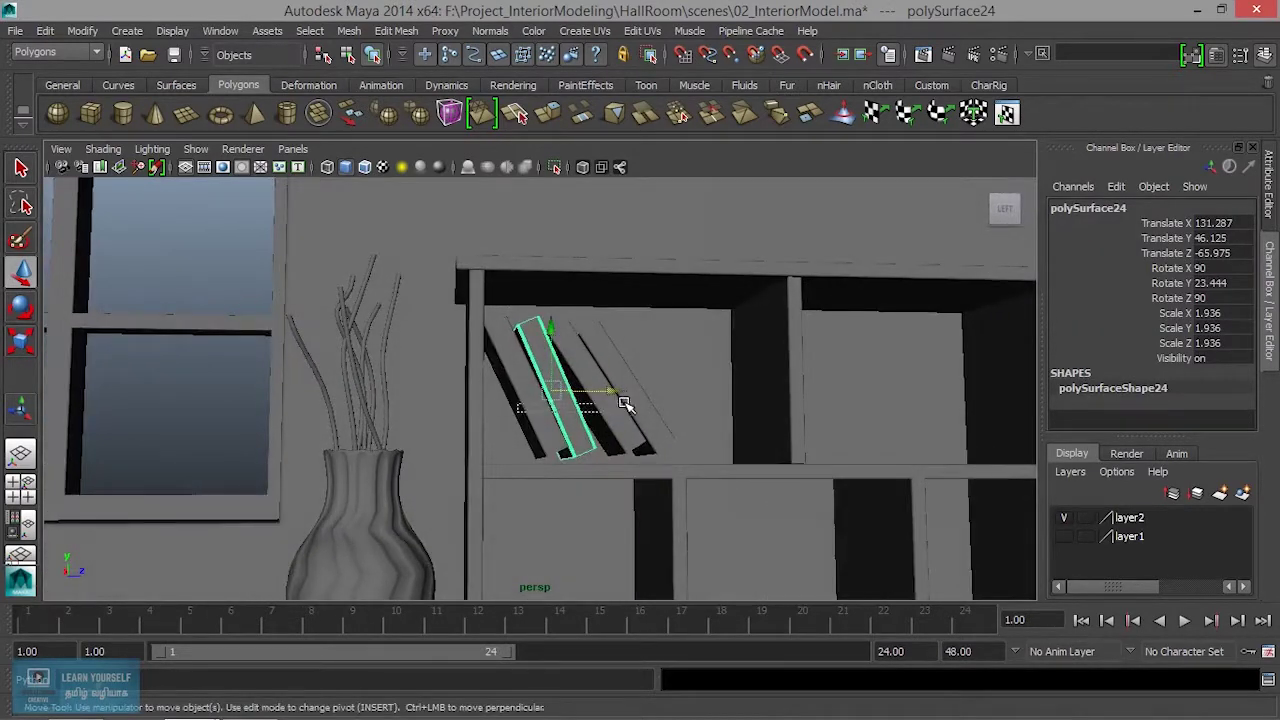
pyautogui.hotkey('shift', 'd')
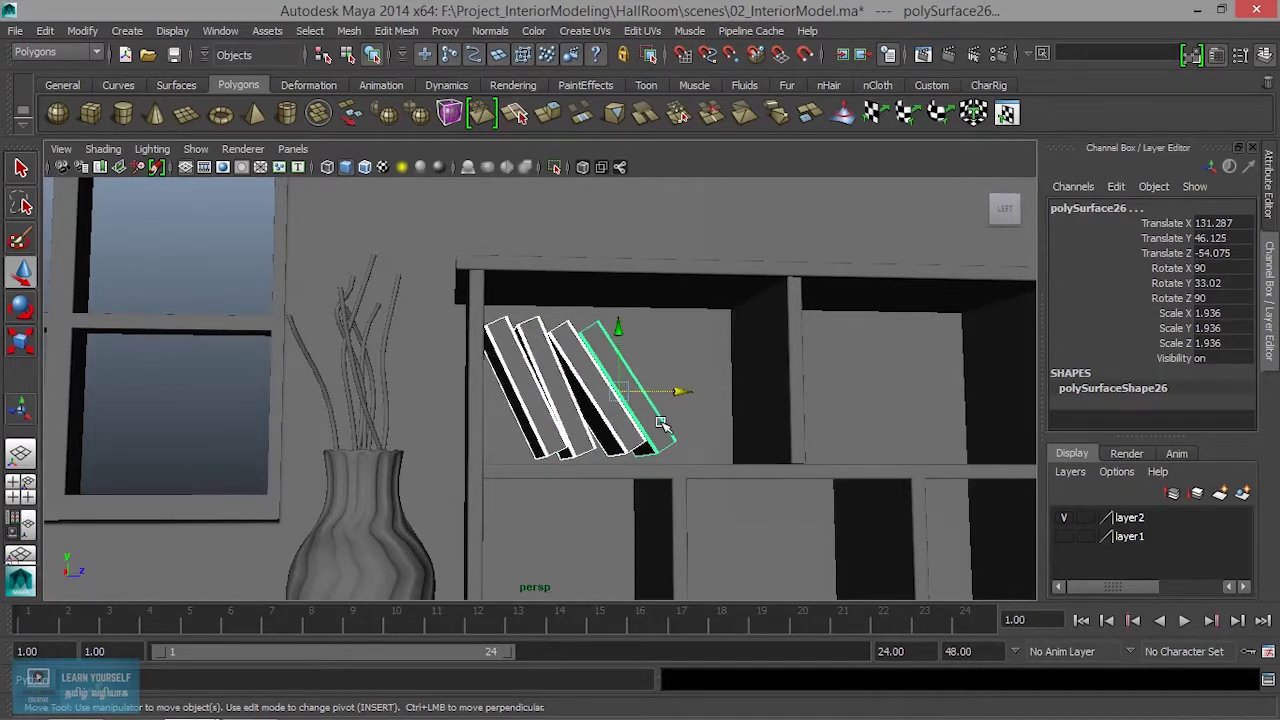
# - Duplicate the four books and slide the copies into the right compartment
pyautogui.hotkey('ctrl', 'd')
pyautogui.moveTo(786, 403); pyautogui.dragTo(920, 398, button='middle')
pyautogui.moveTo(920, 398)
pyautogui.keyDown('alt'); pyautogui.mouseDown()
pyautogui.moveTo(625, 418)
pyautogui.moveTo(417, 400)
pyautogui.moveTo(563, 408)
pyautogui.mouseUp(); pyautogui.keyUp('alt')
pyautogui.moveTo(623, 437)
pyautogui.keyDown('alt'); pyautogui.mouseDown()
pyautogui.moveTo(567, 403)
pyautogui.moveTo(625, 407)
pyautogui.moveTo(600, 400)
pyautogui.mouseUp(); pyautogui.keyUp('alt')
pyautogui.keyDown('alt'); pyautogui.moveTo(600, 400); pyautogui.dragTo(700, 450, button='right'); pyautogui.keyUp('alt')
pyautogui.moveTo(700, 450)
pyautogui.keyDown('alt'); pyautogui.mouseDown()
pyautogui.moveTo(729, 520)
pyautogui.moveTo(614, 428)
pyautogui.mouseUp(); pyautogui.keyUp('alt')
# - Tilt the rightmost copied book to about 43.8° and slide it further right
pyautogui.click(565, 368)
pyautogui.press('e')
pyautogui.moveTo(651, 351); pyautogui.dragTo(637, 340)
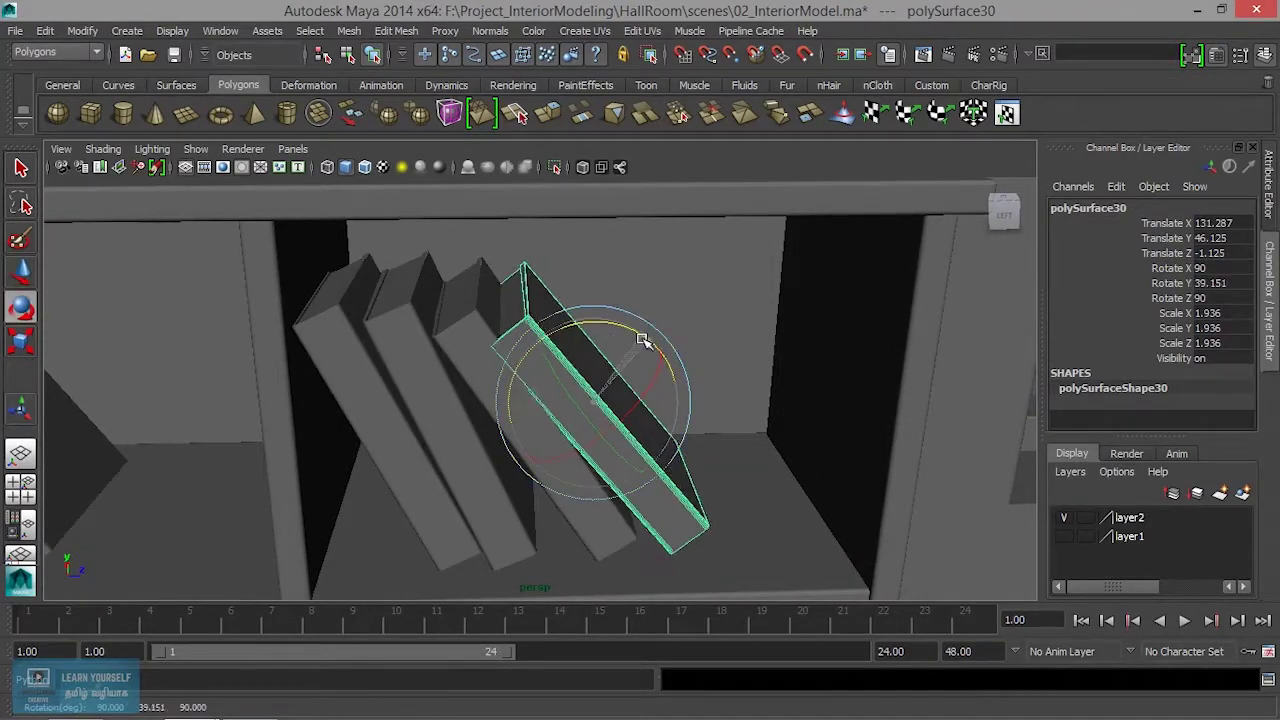
pyautogui.press('w')
pyautogui.moveTo(651, 402); pyautogui.dragTo(686, 409)
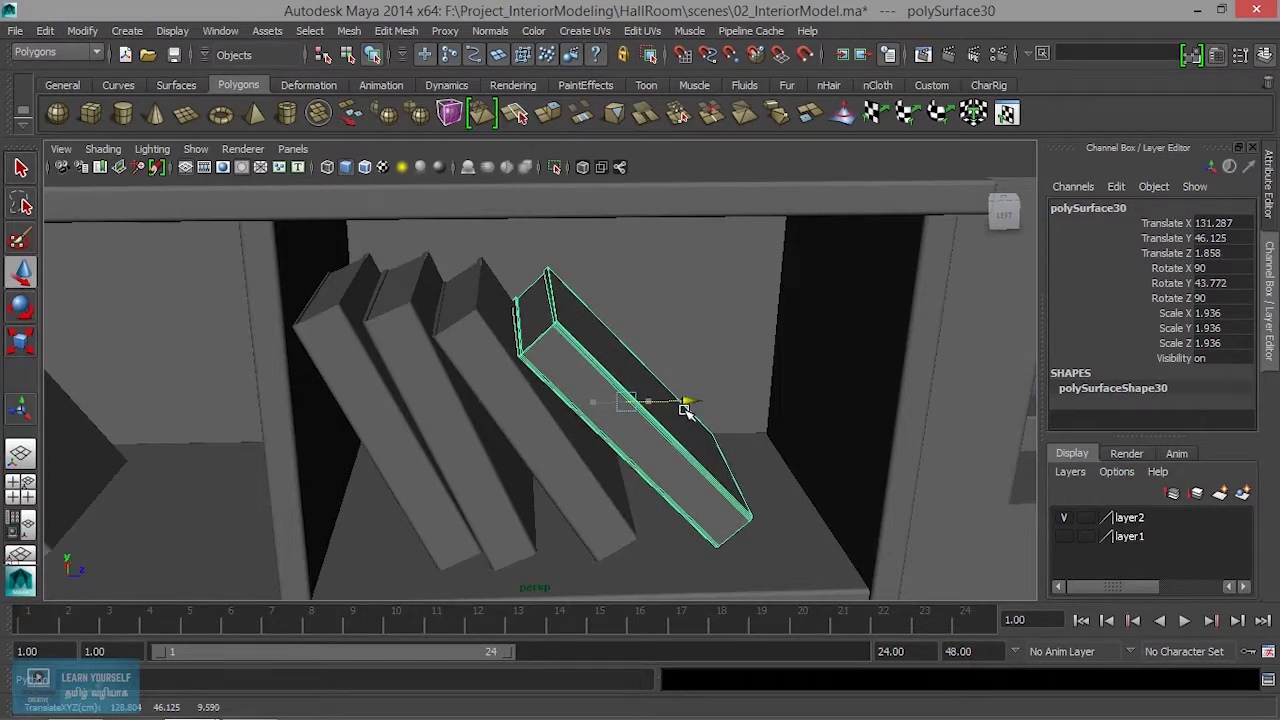
# - Tilt the third book in the right compartment further, to about 43.7°
pyautogui.click(595, 491)
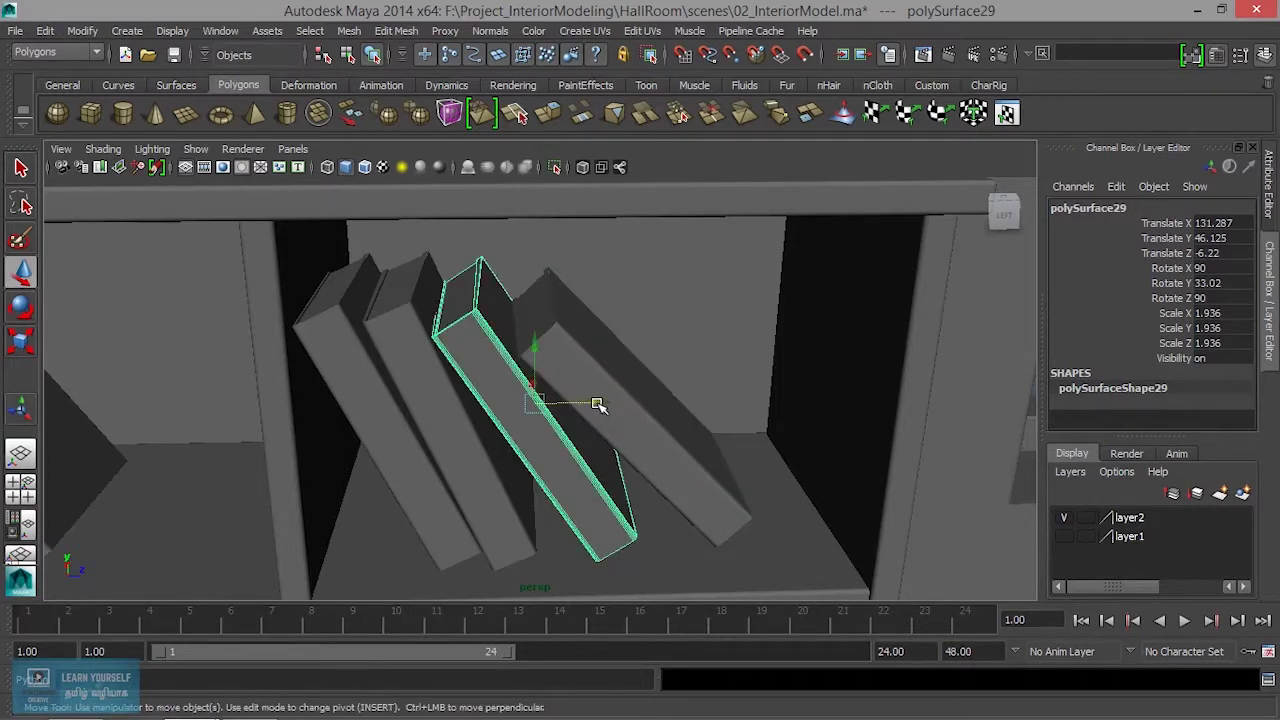
pyautogui.keyDown('shift'); pyautogui.click(651, 460); pyautogui.keyUp('shift')
pyautogui.click(578, 426)
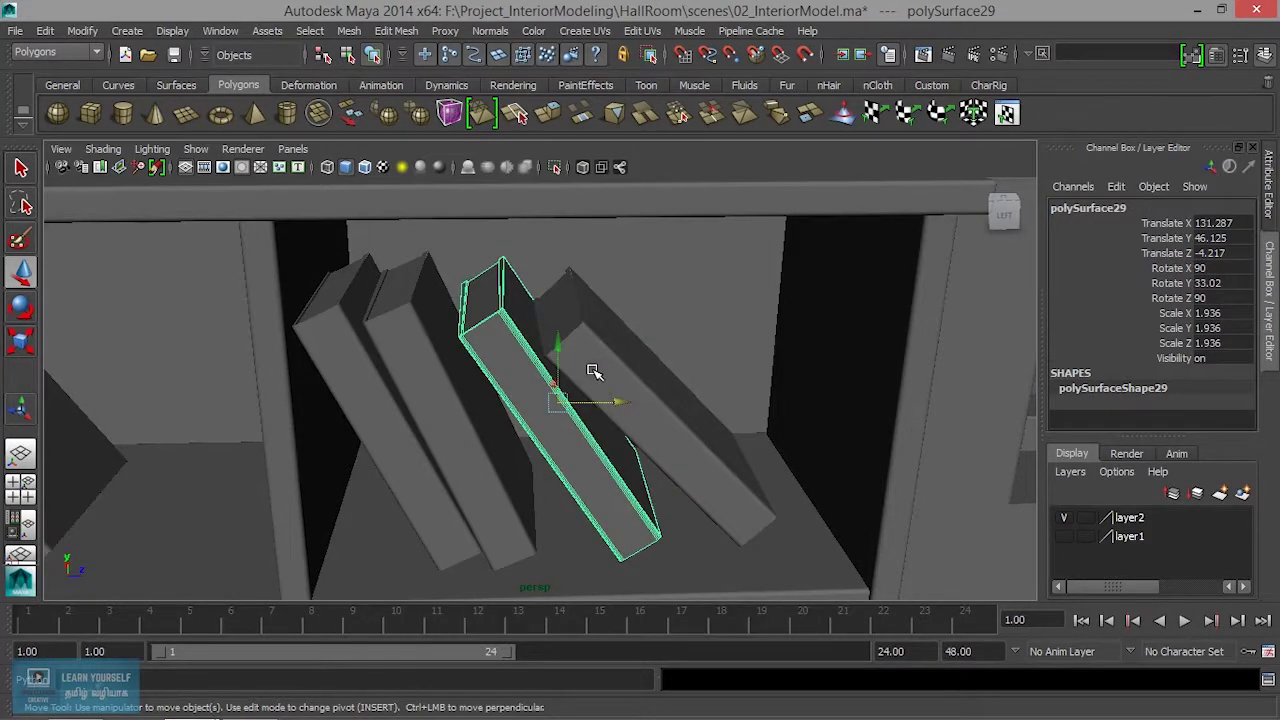
pyautogui.press('e')
pyautogui.moveTo(600, 344)
pyautogui.mouseDown()
pyautogui.moveTo(588, 334)
pyautogui.moveTo(657, 443)
pyautogui.mouseUp()
# - Tilt the rightmost book to about 53° and lower it onto the shelf board
pyautogui.click(660, 440)
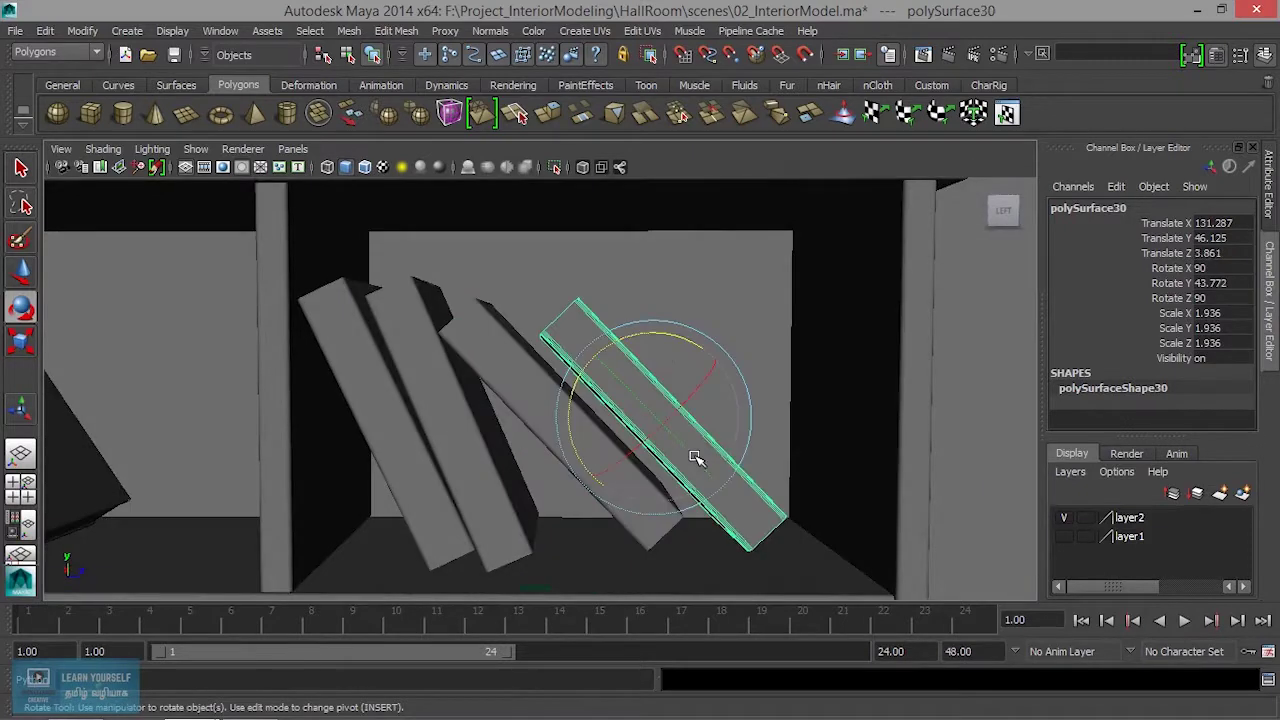
pyautogui.moveTo(660, 346); pyautogui.dragTo(652, 340)
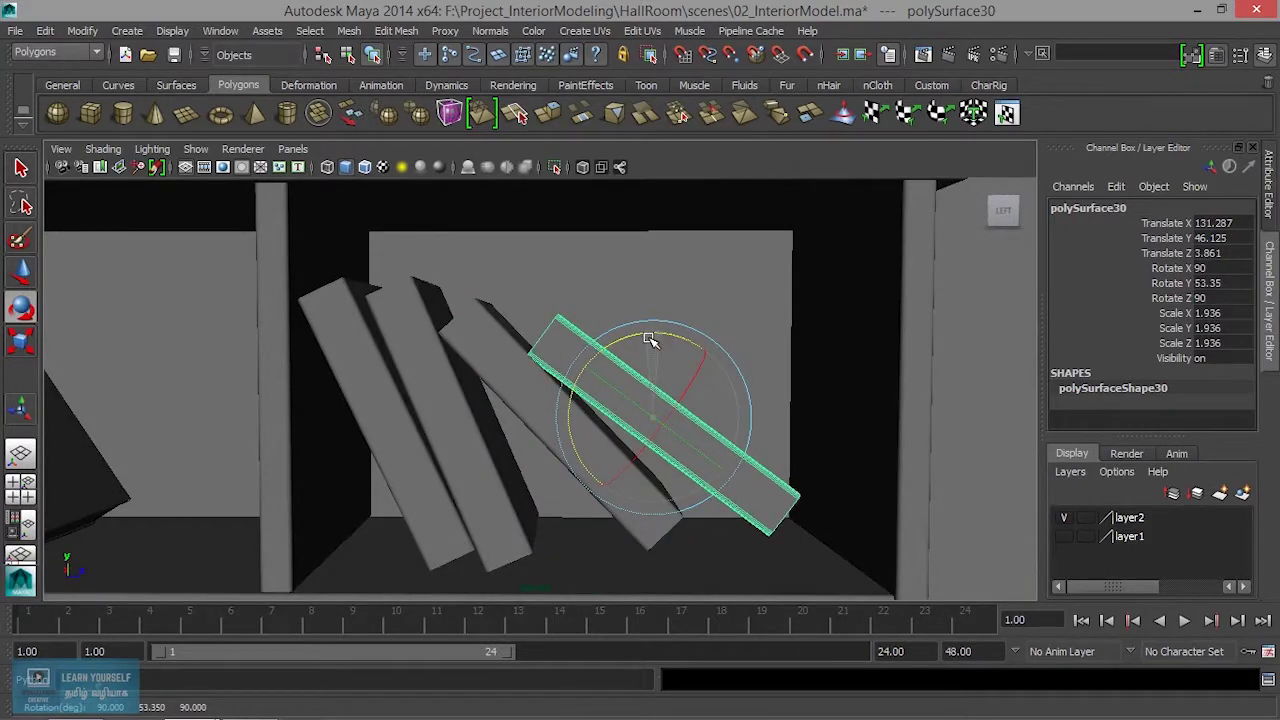
pyautogui.press('w')
pyautogui.moveTo(712, 416); pyautogui.dragTo(724, 417)
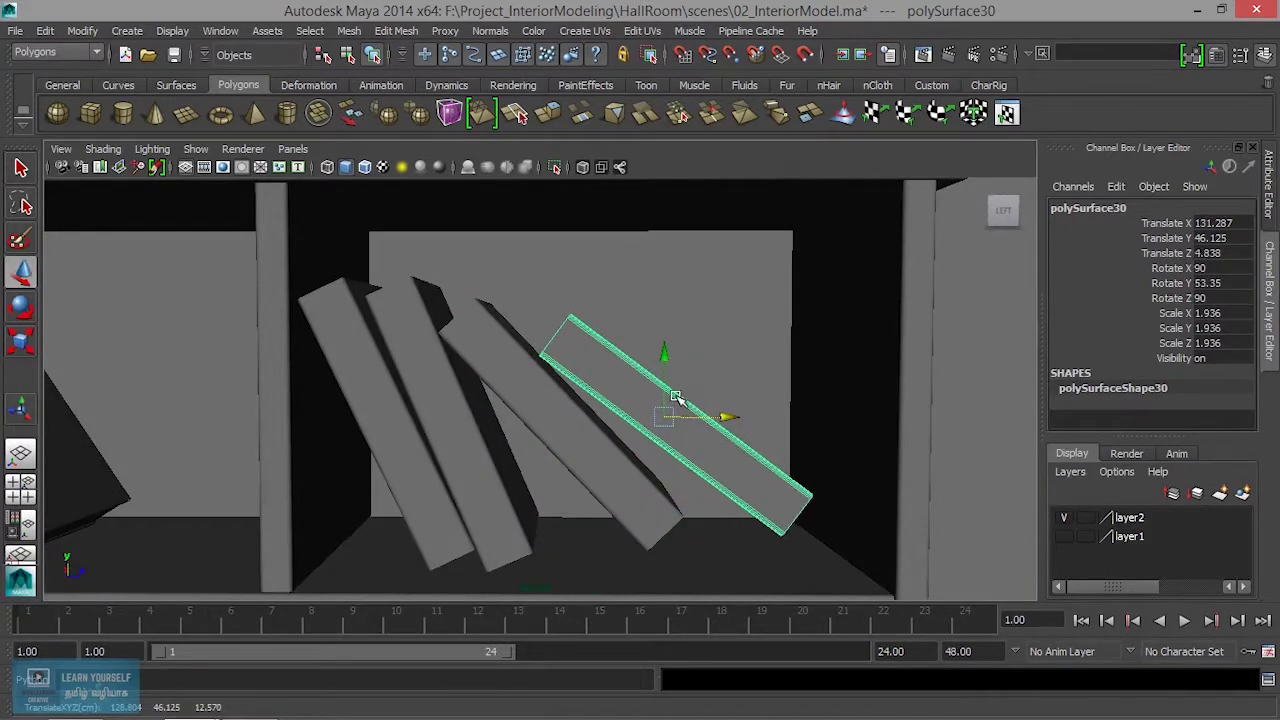
pyautogui.moveTo(660, 358); pyautogui.dragTo(663, 372)
pyautogui.keyDown('alt'); pyautogui.moveTo(791, 543); pyautogui.dragTo(730, 459); pyautogui.keyUp('alt')
pyautogui.moveTo(668, 375); pyautogui.dragTo(668, 409)
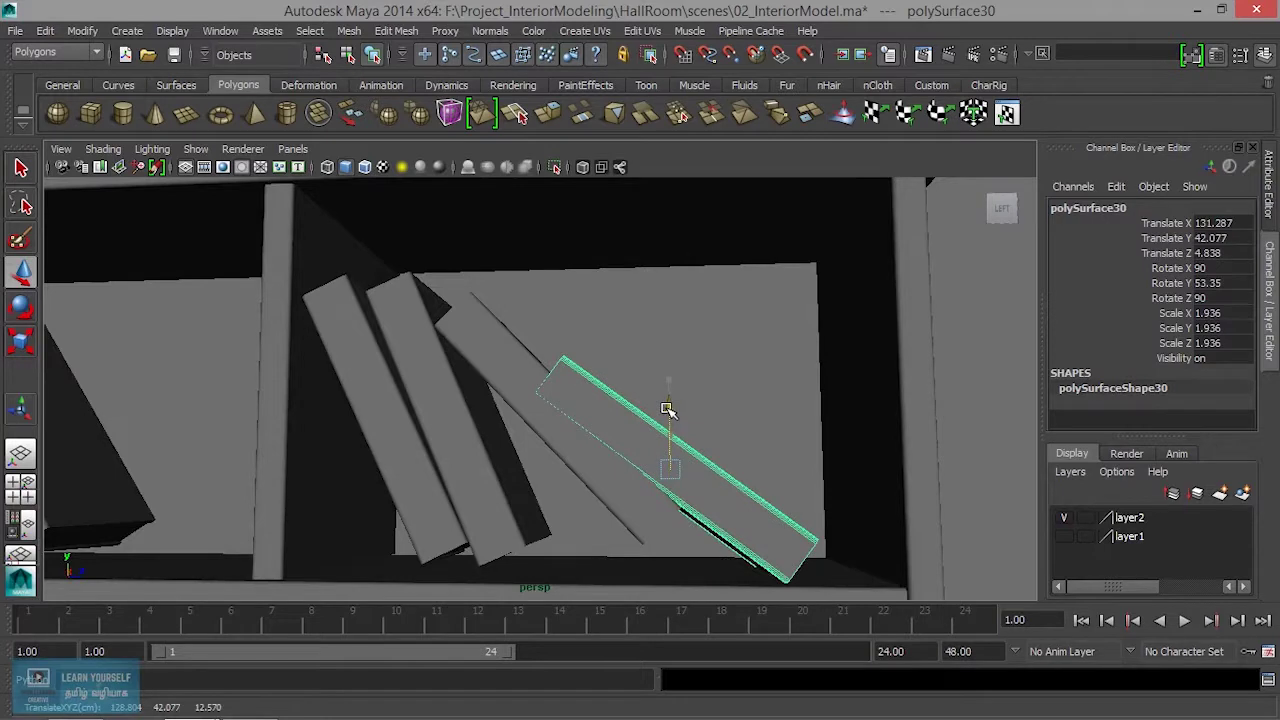
# - Lower the third book onto the shelf board and select the first two books
pyautogui.press('e')
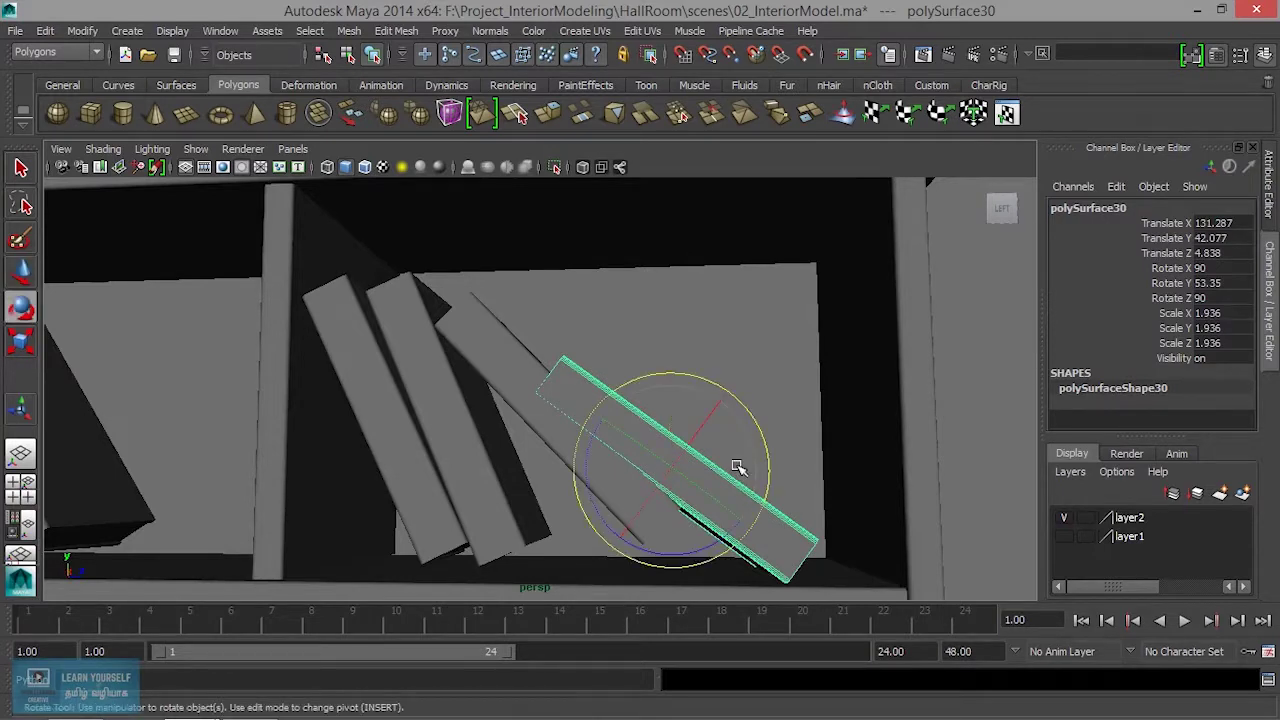
pyautogui.click(517, 371)
pyautogui.press('w')
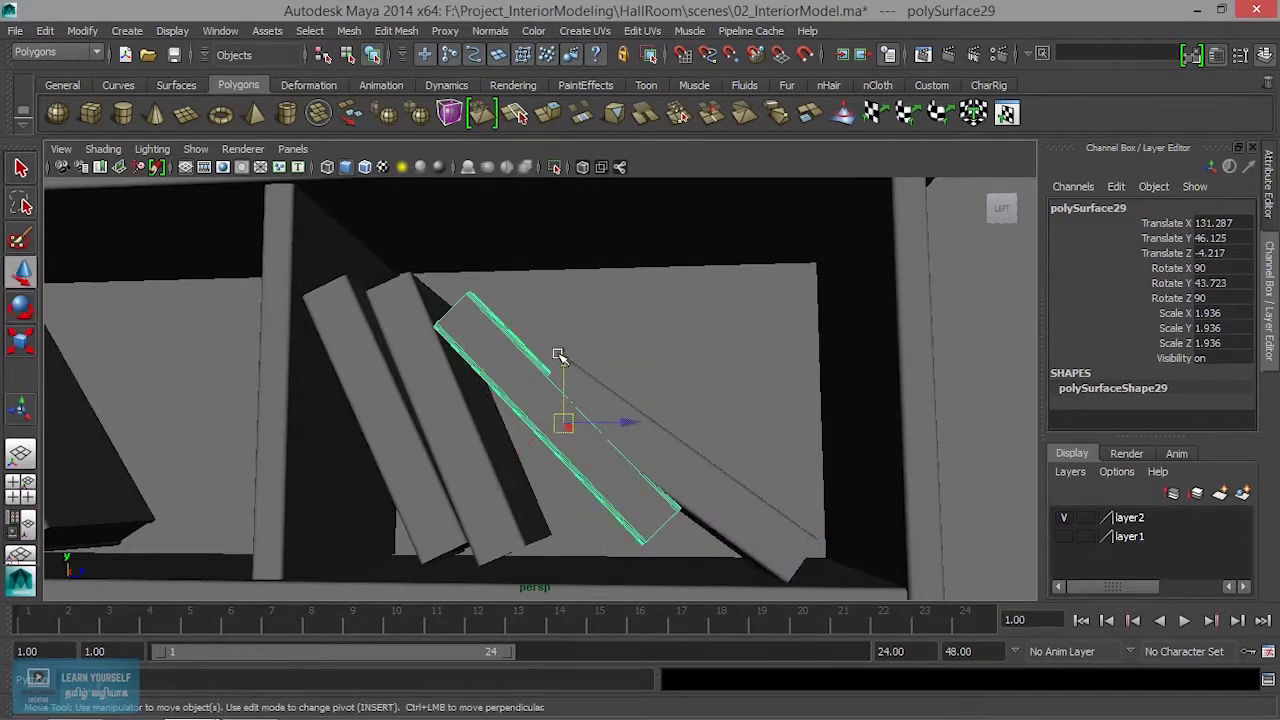
pyautogui.moveTo(560, 357); pyautogui.dragTo(549, 387)
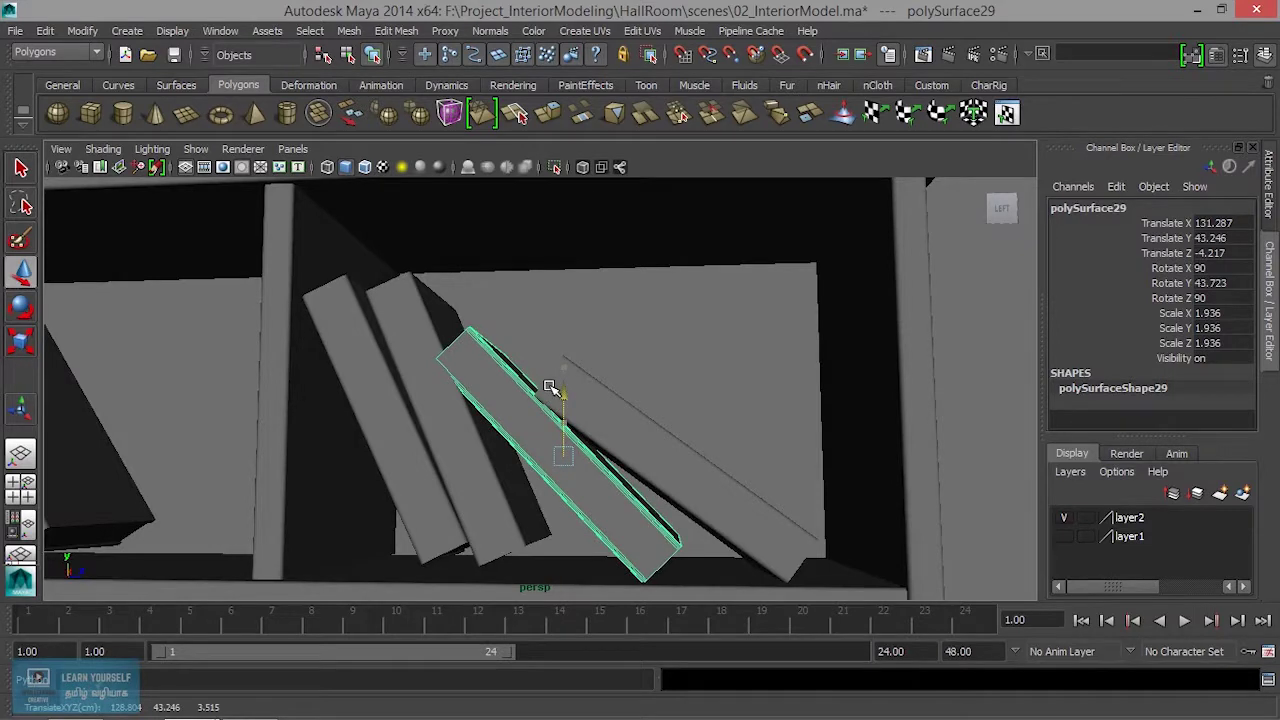
pyautogui.keyDown('alt'); pyautogui.moveTo(628, 480); pyautogui.dragTo(657, 499); pyautogui.keyUp('alt')
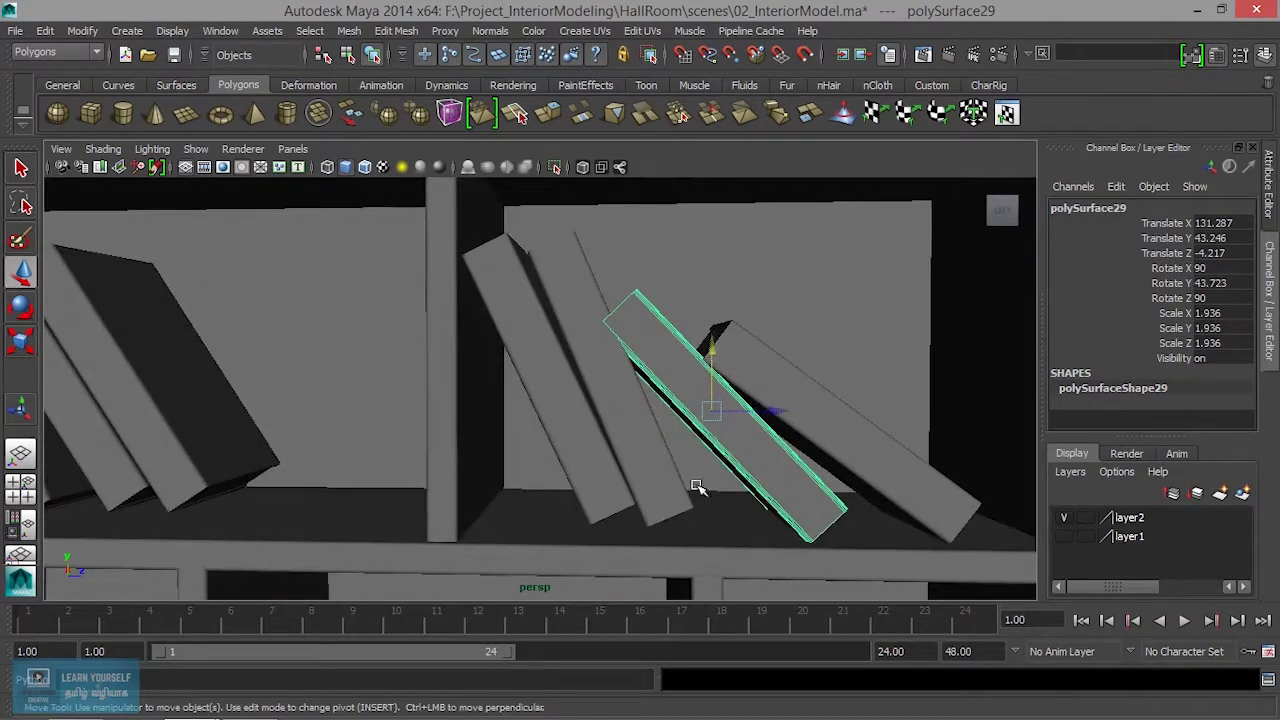
pyautogui.click(624, 413)
pyautogui.keyDown('shift'); pyautogui.click(556, 424); pyautogui.keyUp('shift')
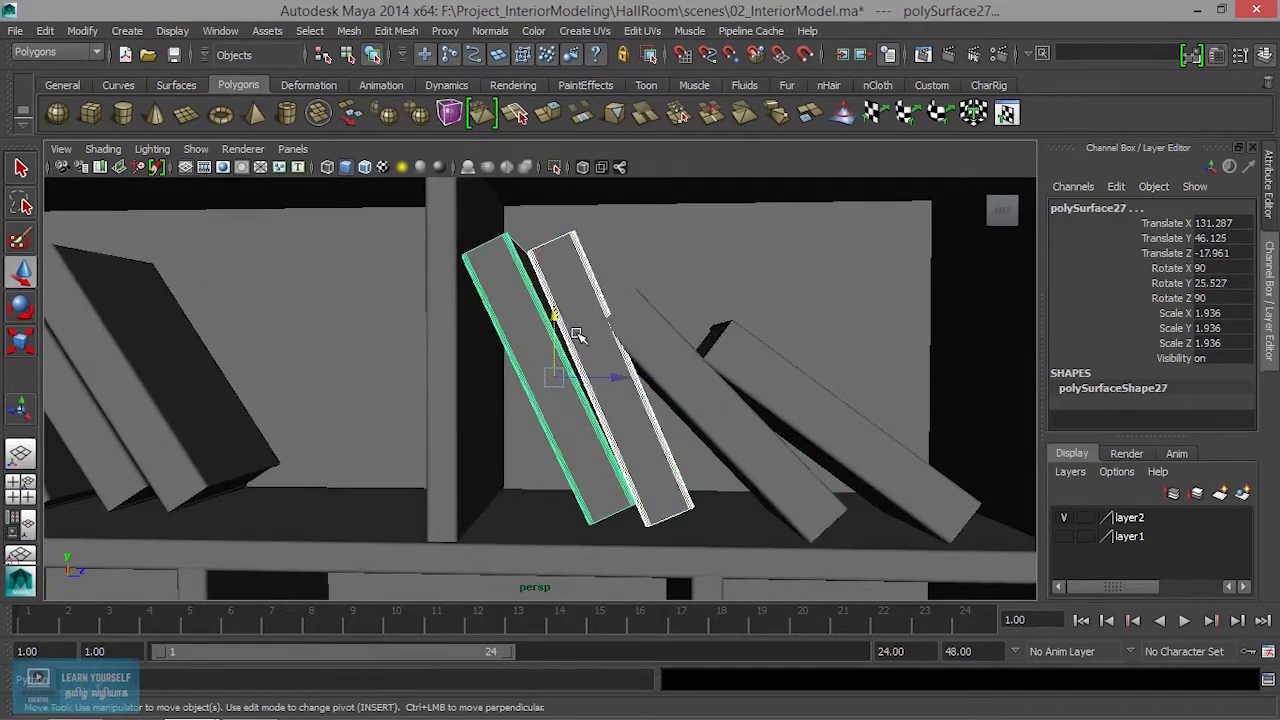
# - Lower the first two right-compartment books and all four left-compartment books onto the shelf
pyautogui.moveTo(554, 318); pyautogui.dragTo(548, 363)
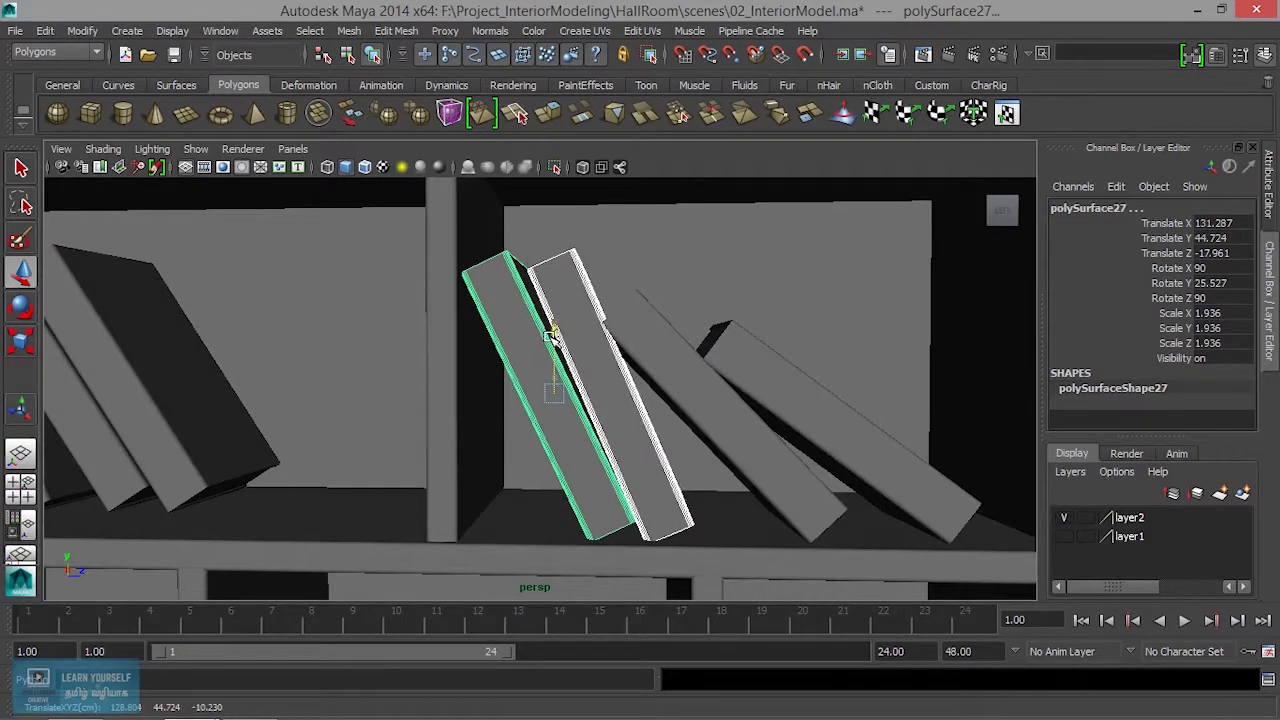
pyautogui.keyDown('alt'); pyautogui.moveTo(548, 363); pyautogui.dragTo(557, 480, button='middle'); pyautogui.keyUp('alt')
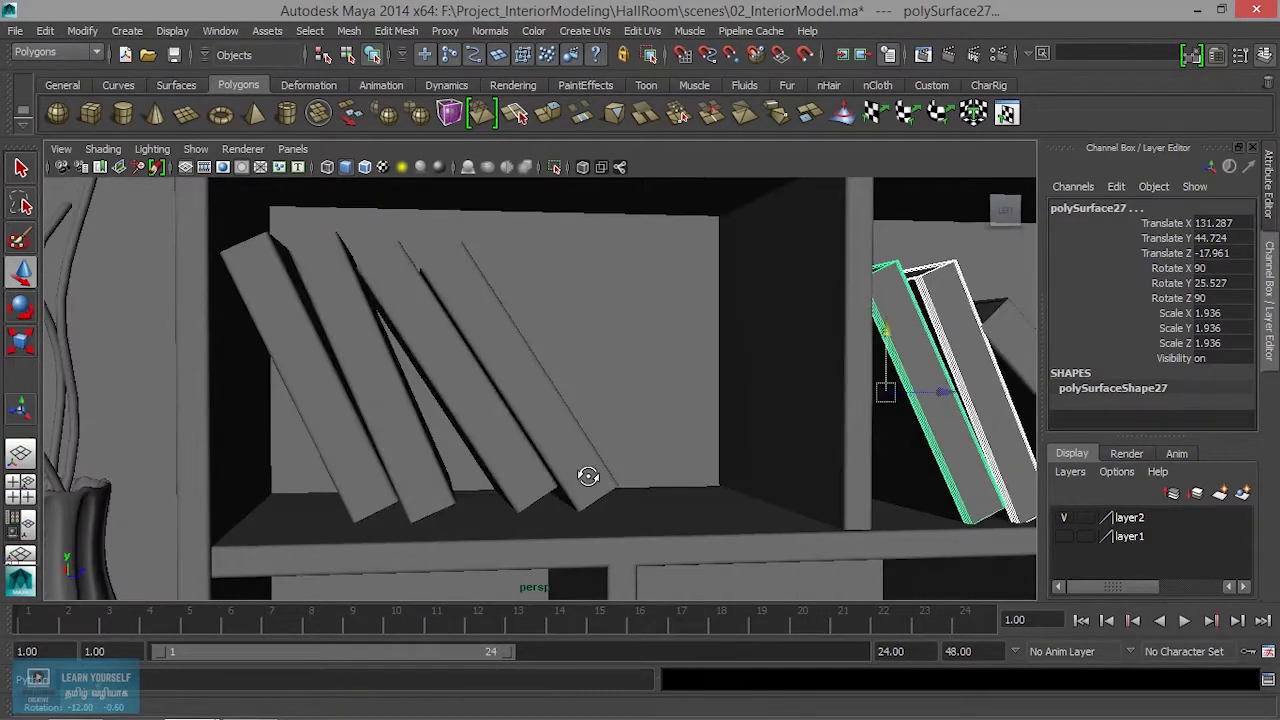
pyautogui.click(385, 477)
pyautogui.keyDown('shift'); pyautogui.click(420, 468); pyautogui.keyUp('shift')
pyautogui.keyDown('shift'); pyautogui.click(486, 443); pyautogui.keyUp('shift')
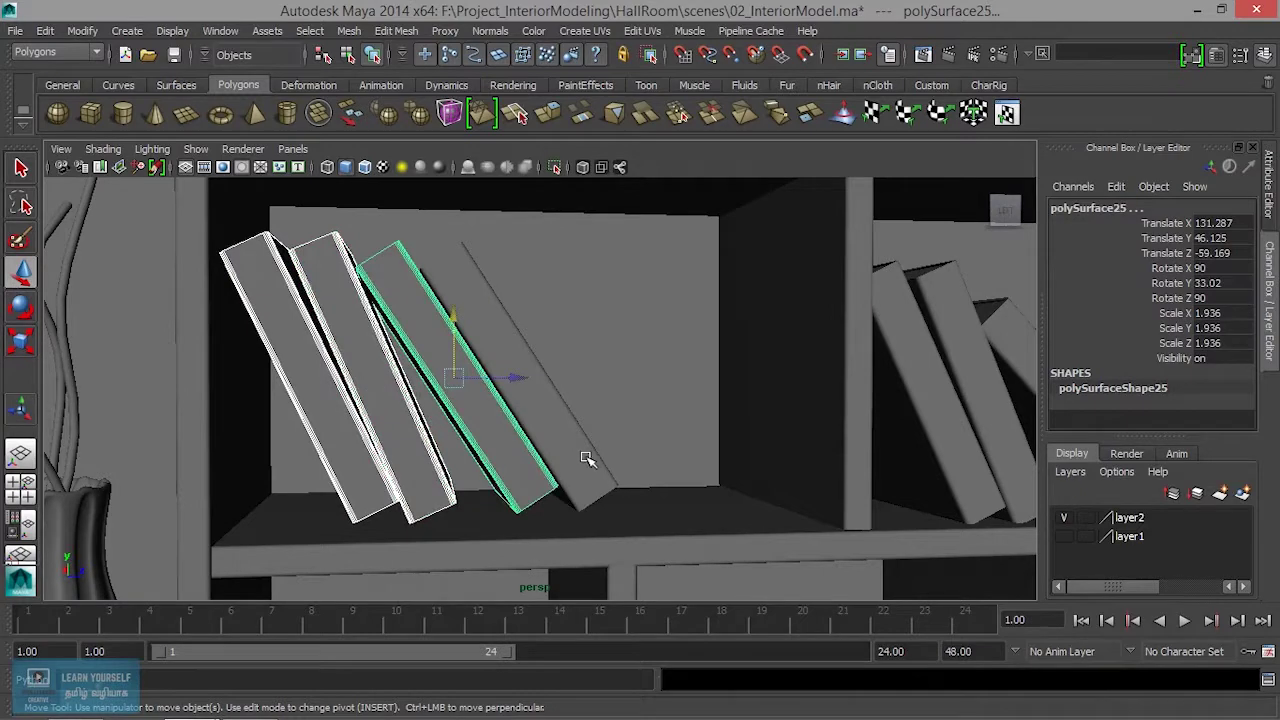
pyautogui.keyDown('shift'); pyautogui.click(481, 346); pyautogui.keyUp('shift')
pyautogui.moveTo(510, 312); pyautogui.dragTo(507, 331)
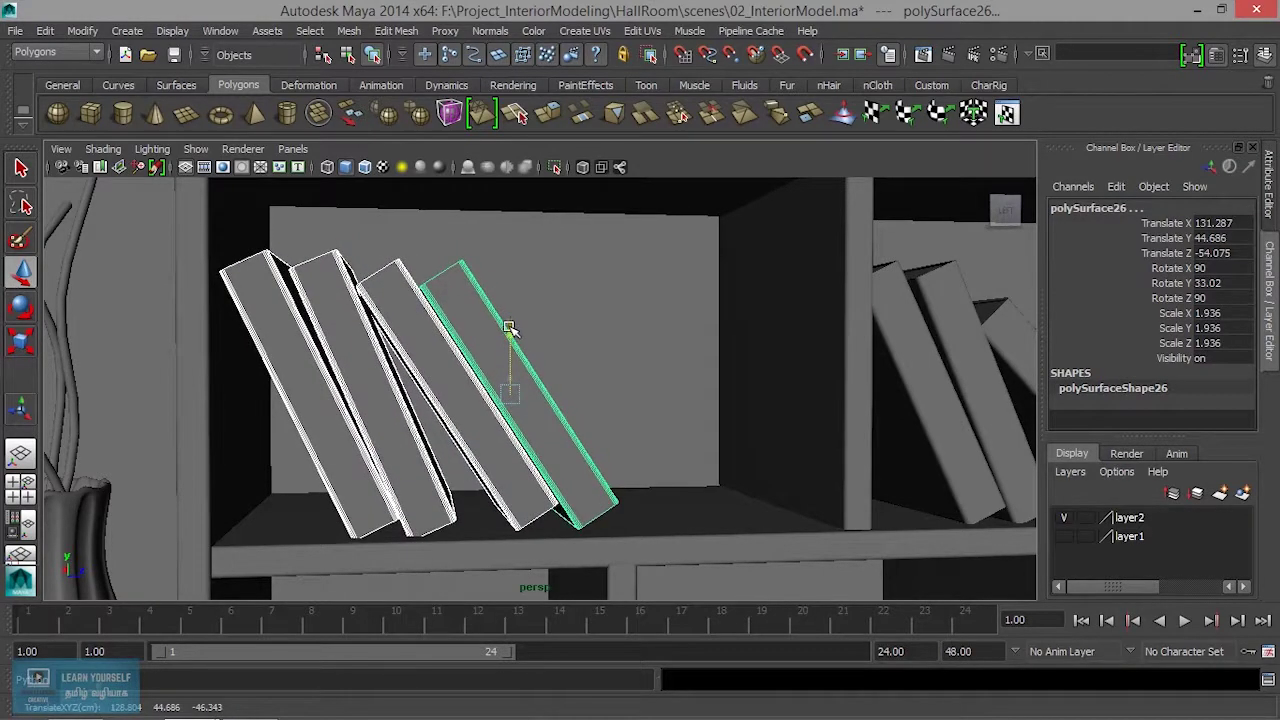
# - Orbit around the bookshelf to review the books in both compartments
pyautogui.scroll(-5, 507, 331)
pyautogui.scroll(-3, 534, 500)
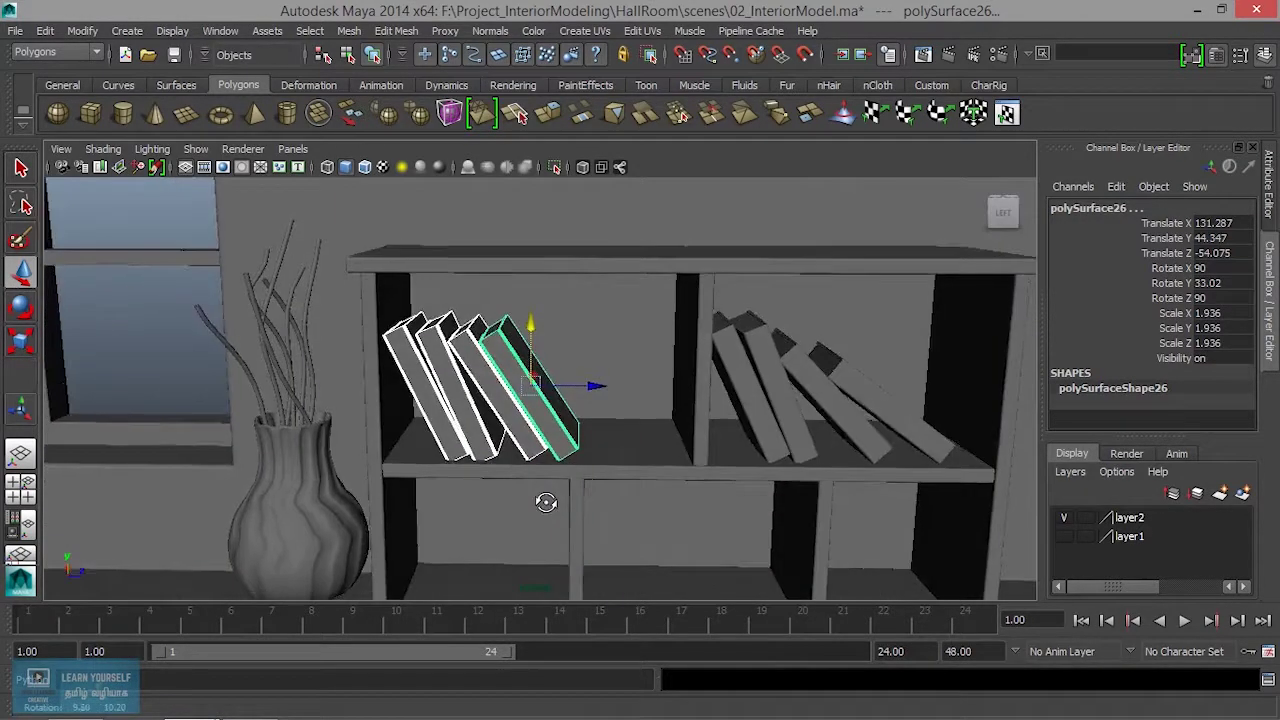
pyautogui.click(641, 532)
pyautogui.keyDown('alt'); pyautogui.moveTo(644, 538); pyautogui.dragTo(523, 537); pyautogui.keyUp('alt')
pyautogui.moveTo(523, 537)
pyautogui.keyDown('alt'); pyautogui.mouseDown(button='right')
pyautogui.moveTo(737, 600)
pyautogui.moveTo(694, 466)
pyautogui.mouseUp(button='right'); pyautogui.keyUp('alt')
pyautogui.click(650, 453)
pyautogui.keyDown('alt'); pyautogui.moveTo(686, 560); pyautogui.dragTo(629, 451, button='middle'); pyautogui.keyUp('alt')
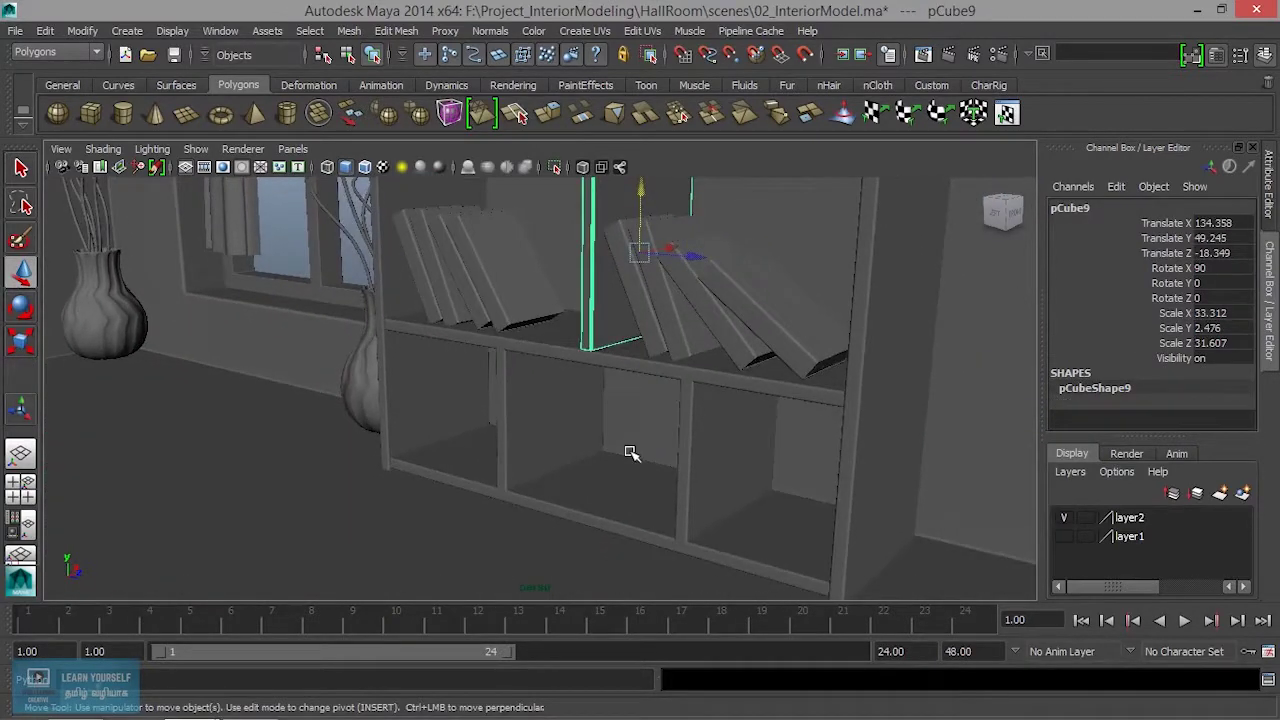
pyautogui.moveTo(646, 463)
pyautogui.keyDown('alt'); pyautogui.mouseDown()
pyautogui.moveTo(634, 504)
pyautogui.moveTo(491, 477)
pyautogui.mouseUp(); pyautogui.keyUp('alt')
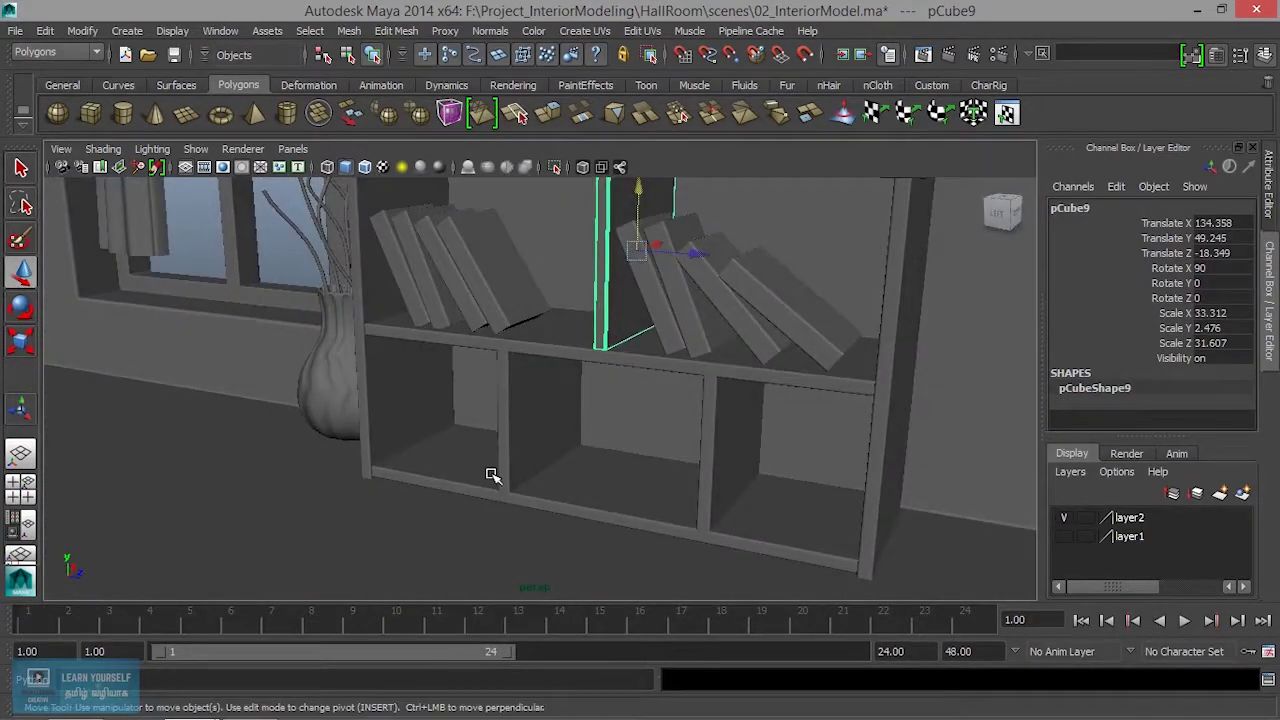
pyautogui.keyDown('alt'); pyautogui.moveTo(491, 477); pyautogui.dragTo(580, 517, button='right'); pyautogui.keyUp('alt')
pyautogui.moveTo(580, 517)
pyautogui.keyDown('alt'); pyautogui.mouseDown()
pyautogui.moveTo(767, 495)
pyautogui.moveTo(623, 514)
pyautogui.mouseUp(); pyautogui.keyUp('alt')
pyautogui.keyDown('alt'); pyautogui.moveTo(623, 514); pyautogui.dragTo(654, 494, button='right'); pyautogui.keyUp('alt')
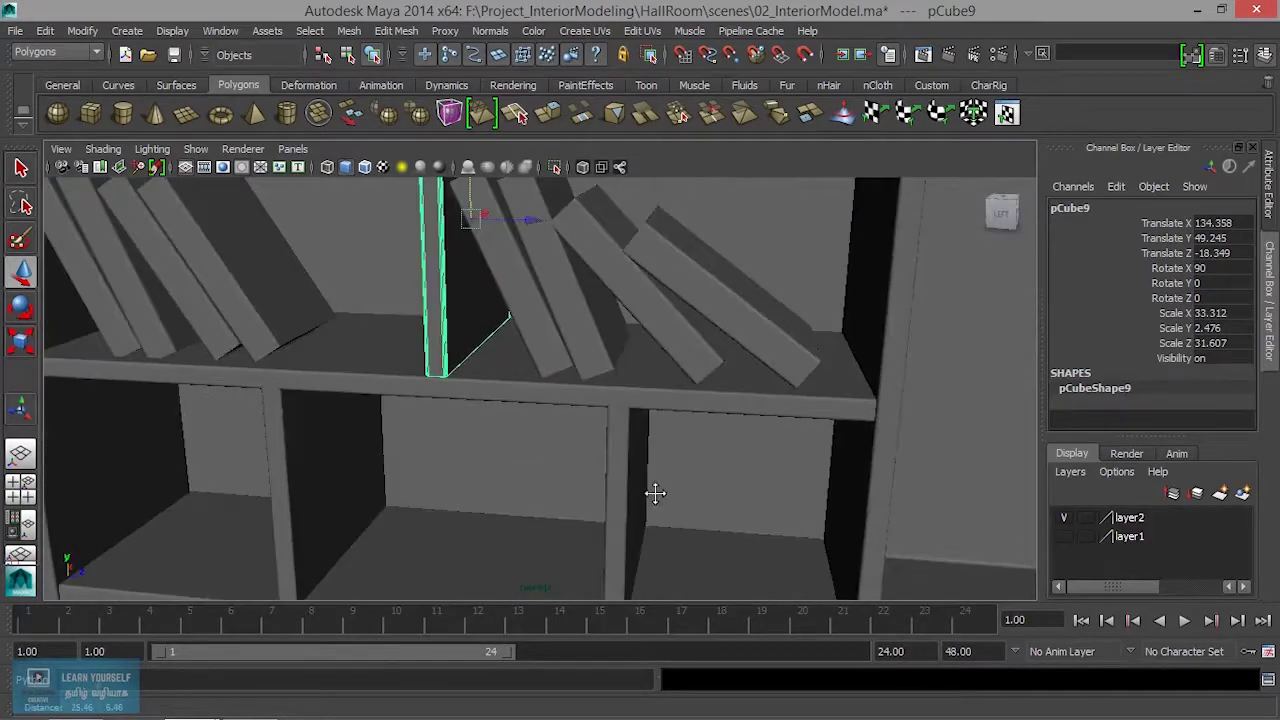
pyautogui.scroll(-5, 654, 494)
pyautogui.keyDown('alt'); pyautogui.moveTo(654, 494); pyautogui.dragTo(533, 487, button='middle'); pyautogui.keyUp('alt')
pyautogui.keyDown('alt'); pyautogui.moveTo(533, 487); pyautogui.dragTo(651, 486, button='right'); pyautogui.keyUp('alt')
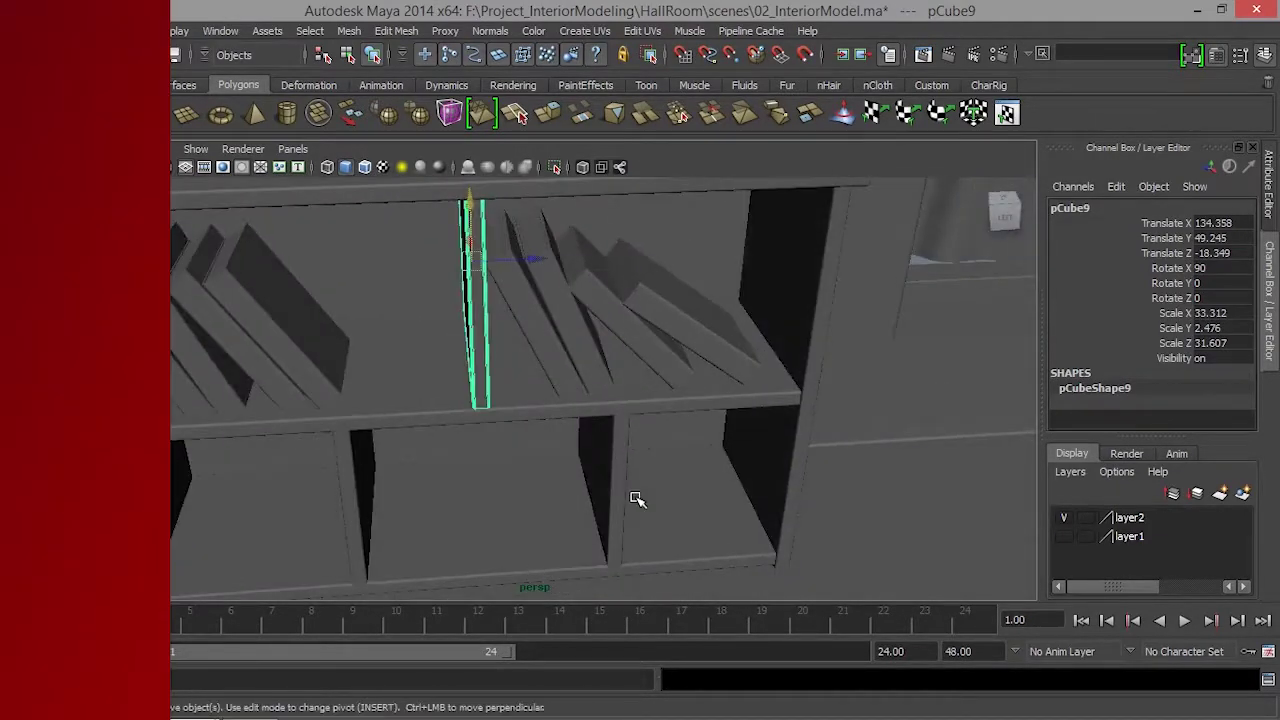